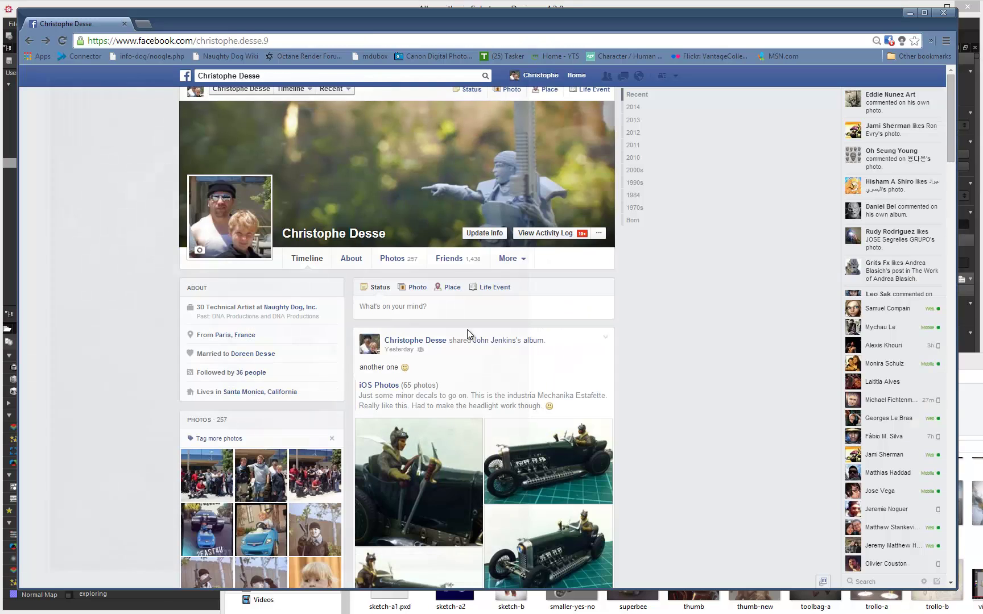
View the zombie creature render from the Facebook post full size, then return to Substance Designer.
scroll(472, 348, down, 8)
click(471, 363)
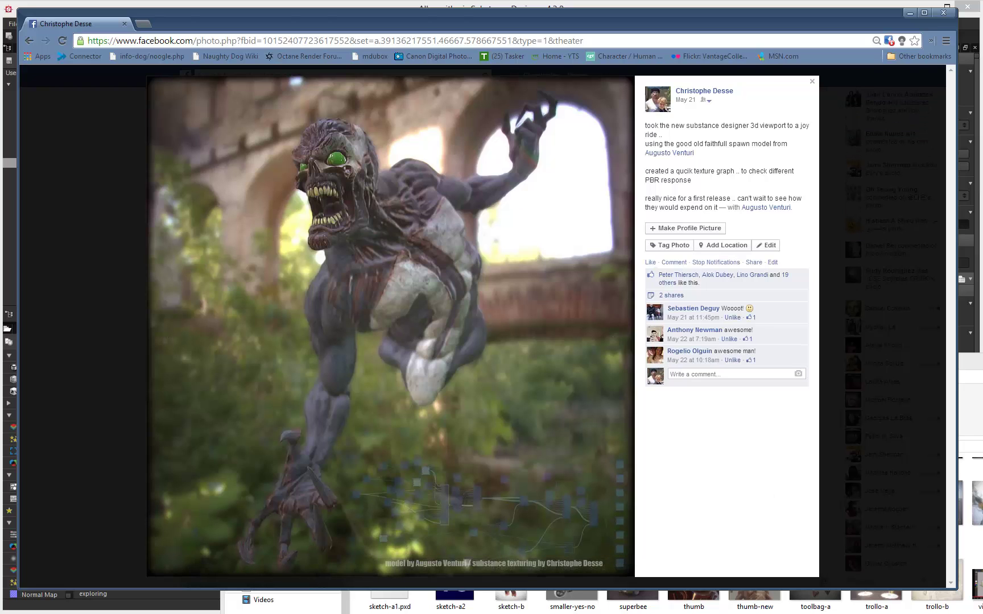
key(alt+Tab)
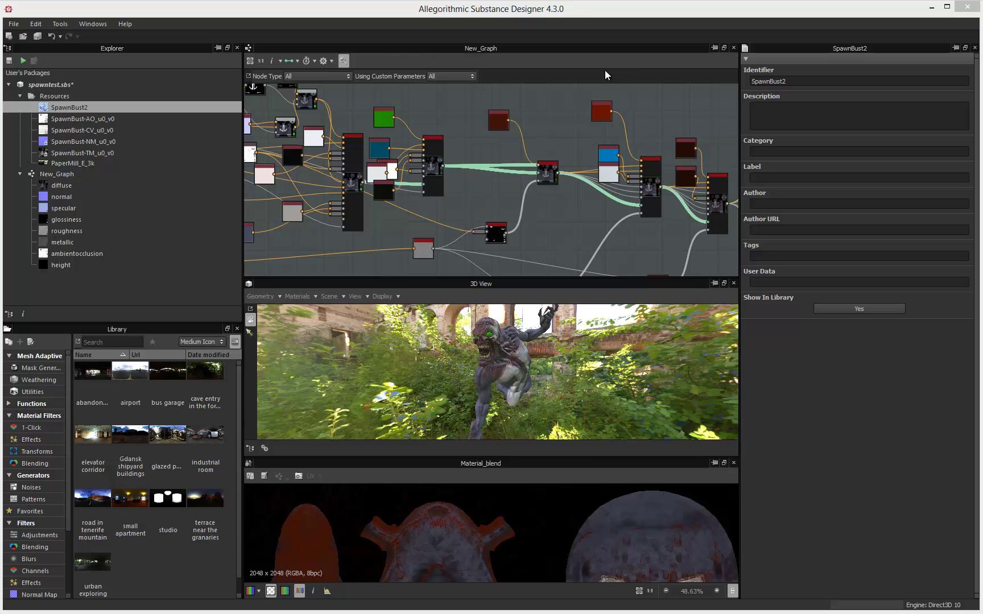
Orbit the creature, pan across New_Graph's nodes, and drag the splitters to make the 3D View much taller.
drag(442, 385, 495, 358)
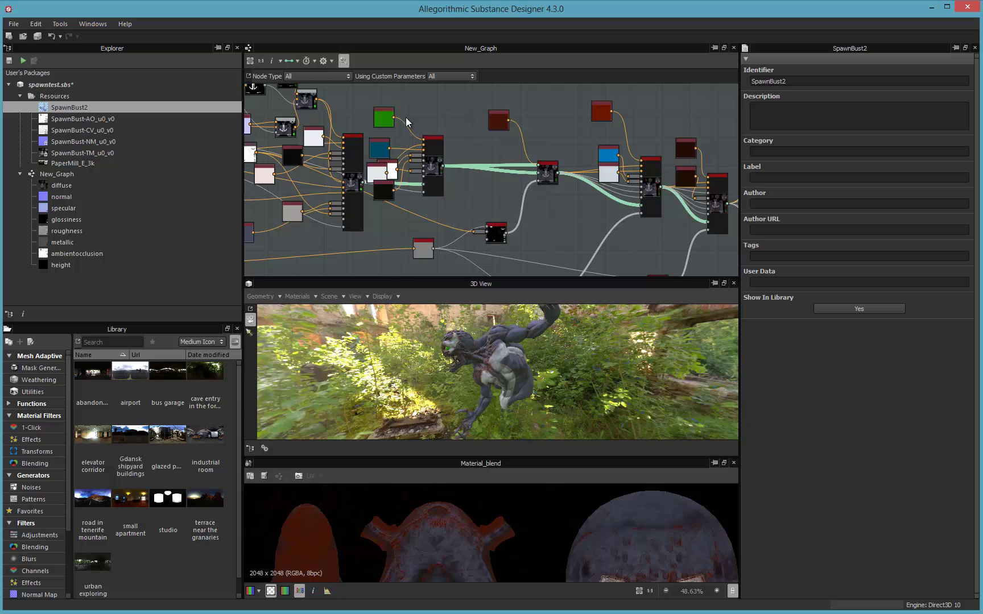
scroll(426, 153, down, 4)
middle_drag(420, 172, 351, 209)
middle_drag(458, 135, 301, 116)
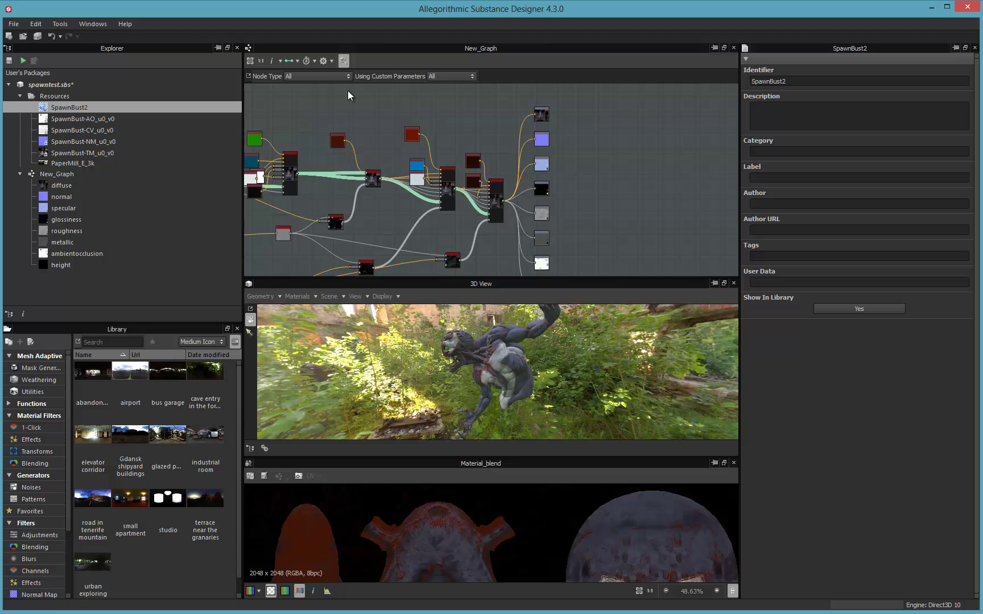
scroll(488, 158, up, 3)
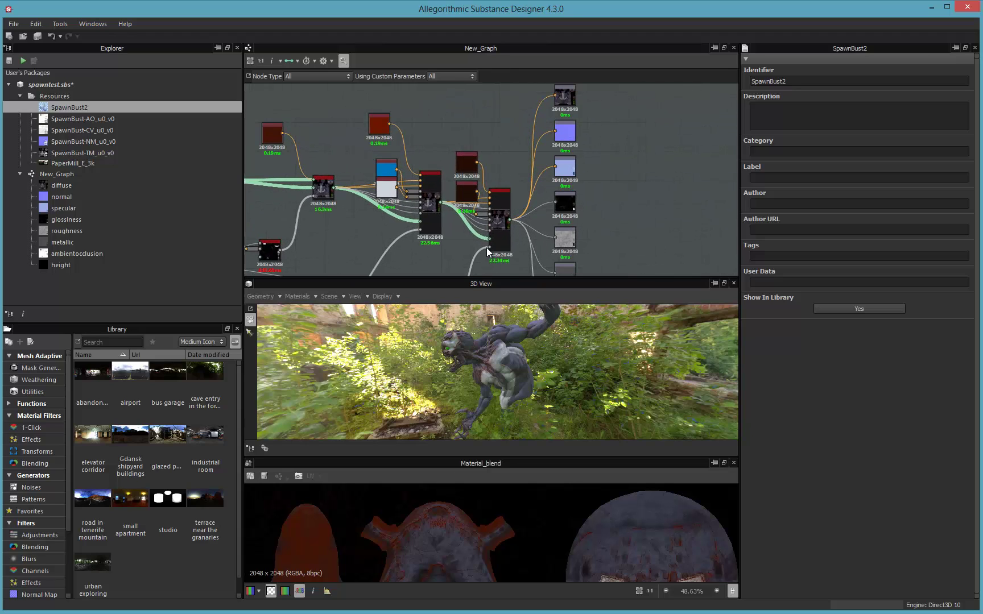
drag(499, 219, 486, 348)
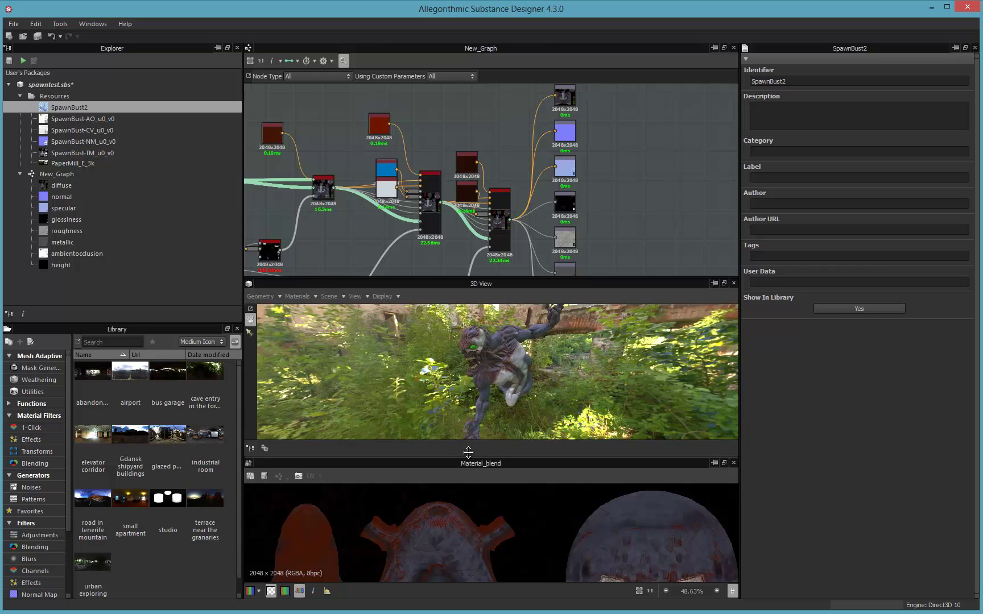
drag(449, 457, 449, 290)
drag(433, 428, 430, 500)
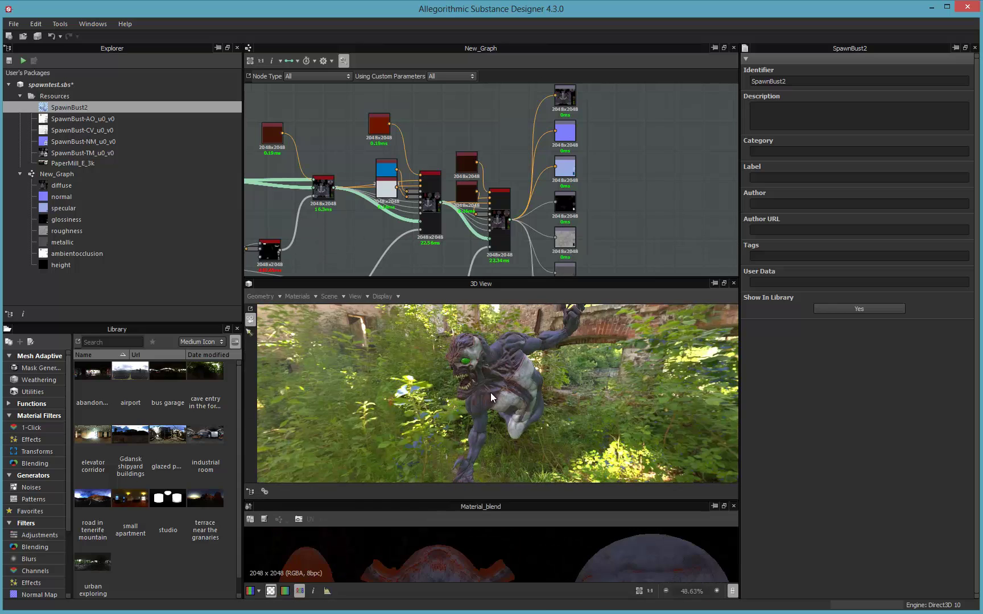
Undock the 3D View and dock it as a tab beside New_Graph.
click(724, 284)
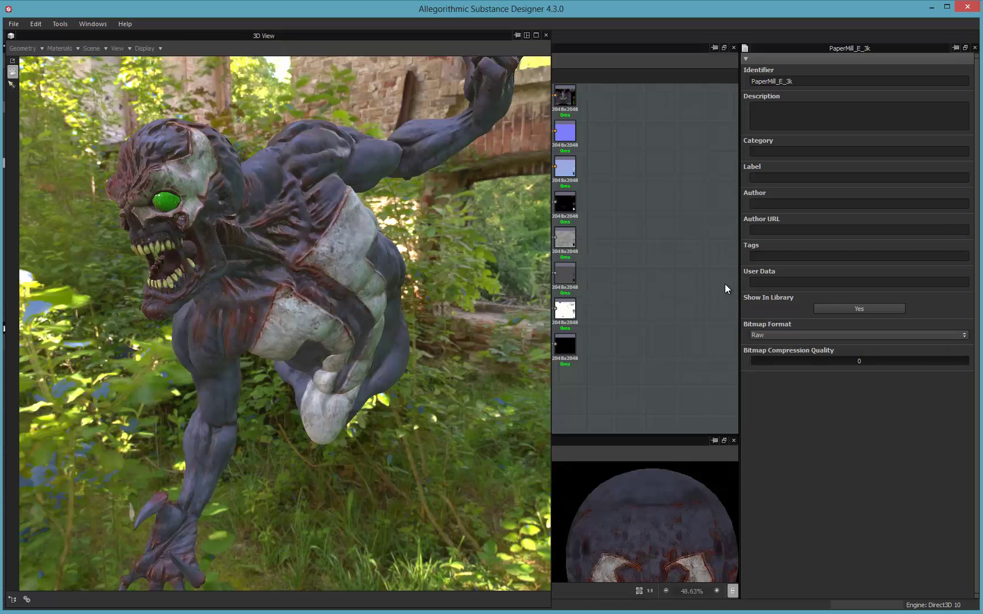
drag(433, 38, 633, 91)
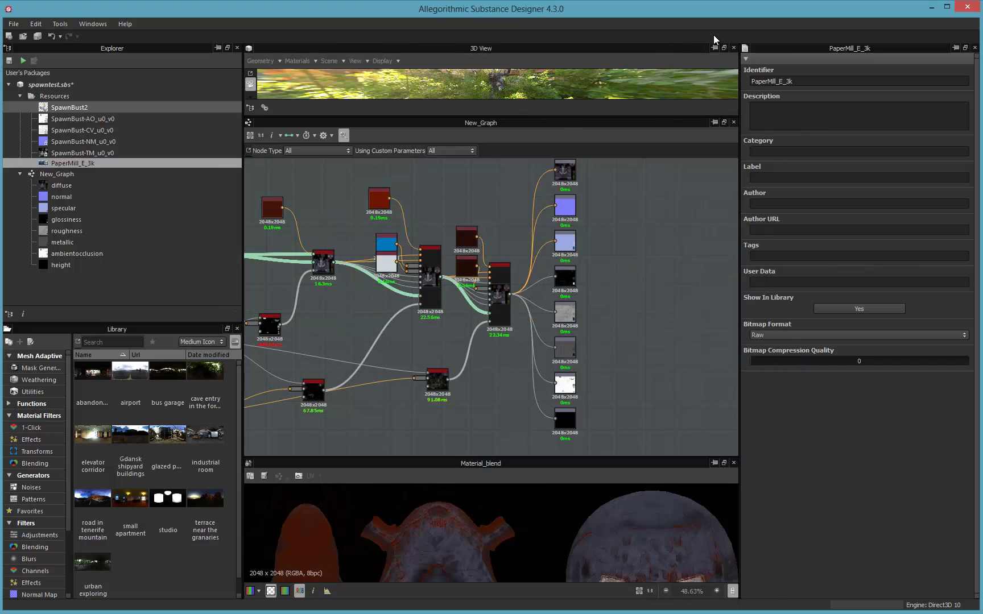
click(724, 47)
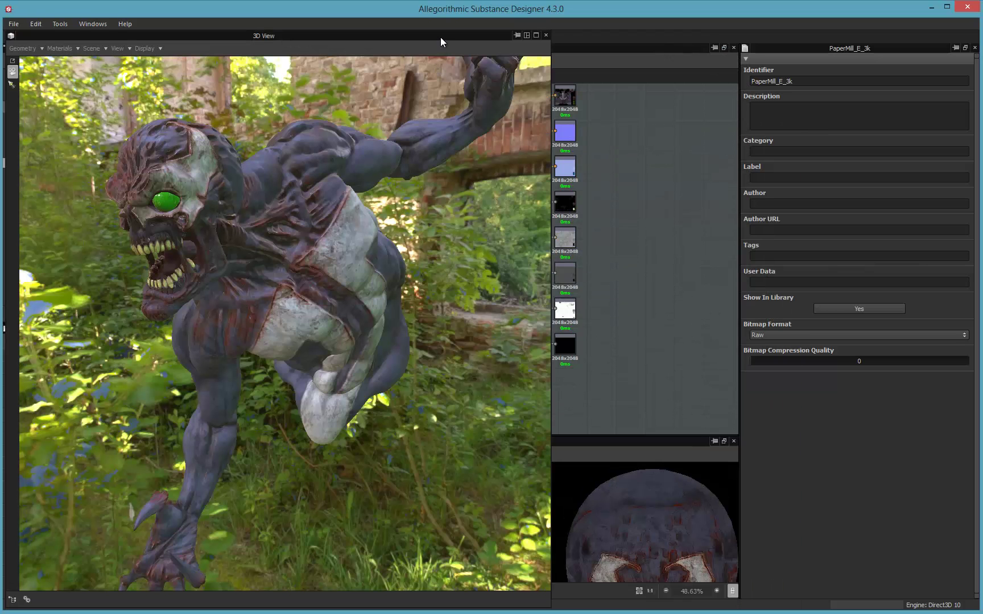
drag(441, 37, 608, 97)
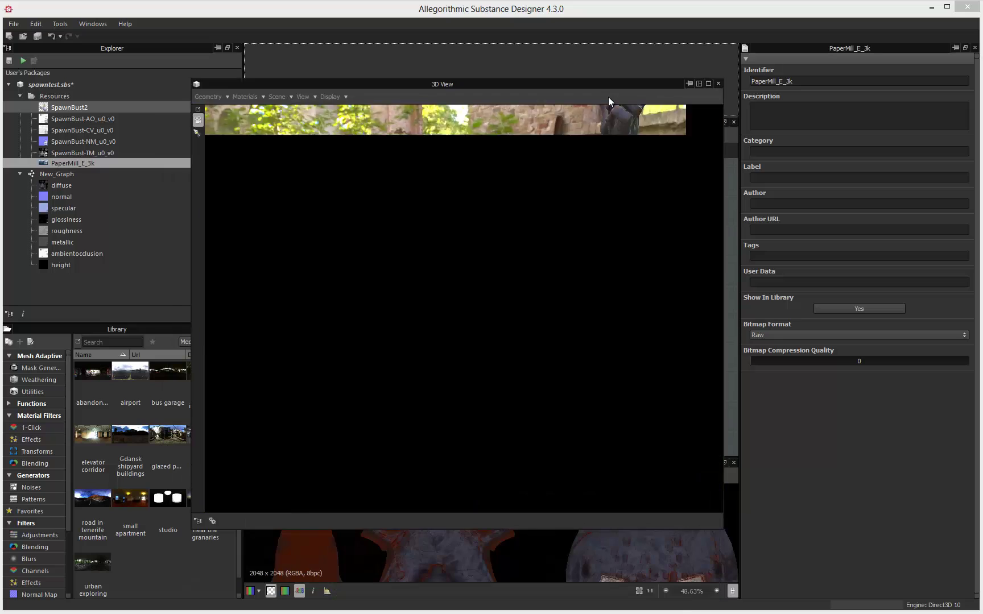
click(724, 48)
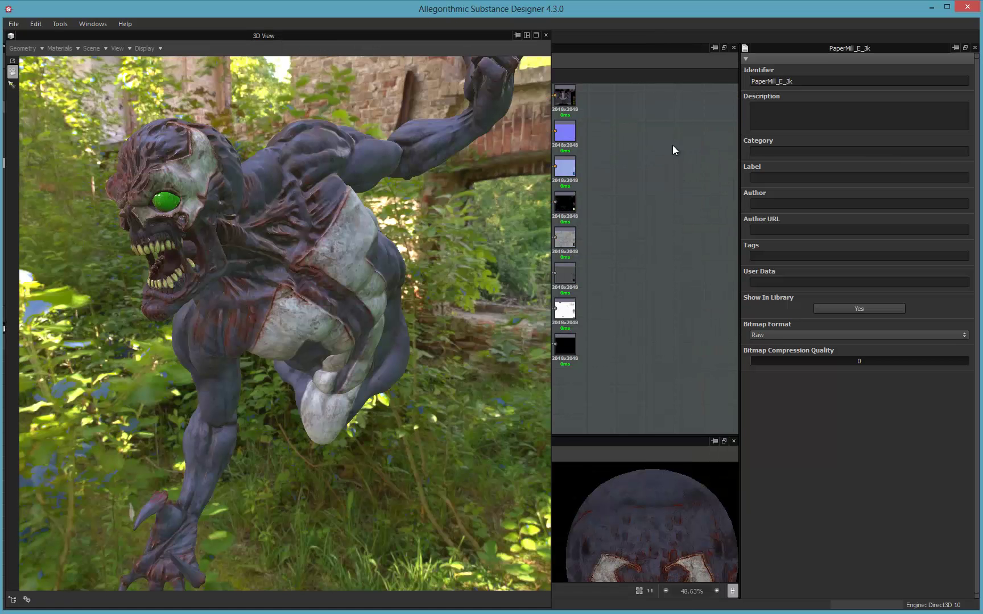
drag(375, 36, 597, 110)
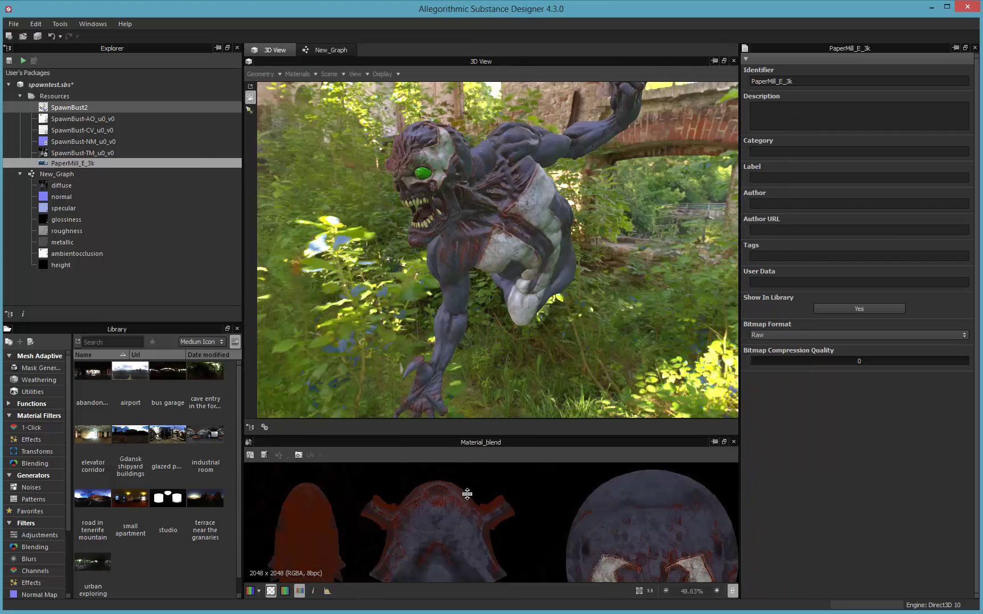
Enlarge the 3D View over the material preview and orbit the camera to show the arches behind the creature.
drag(467, 494, 467, 527)
drag(461, 207, 524, 180)
right_drag(524, 181, 534, 236)
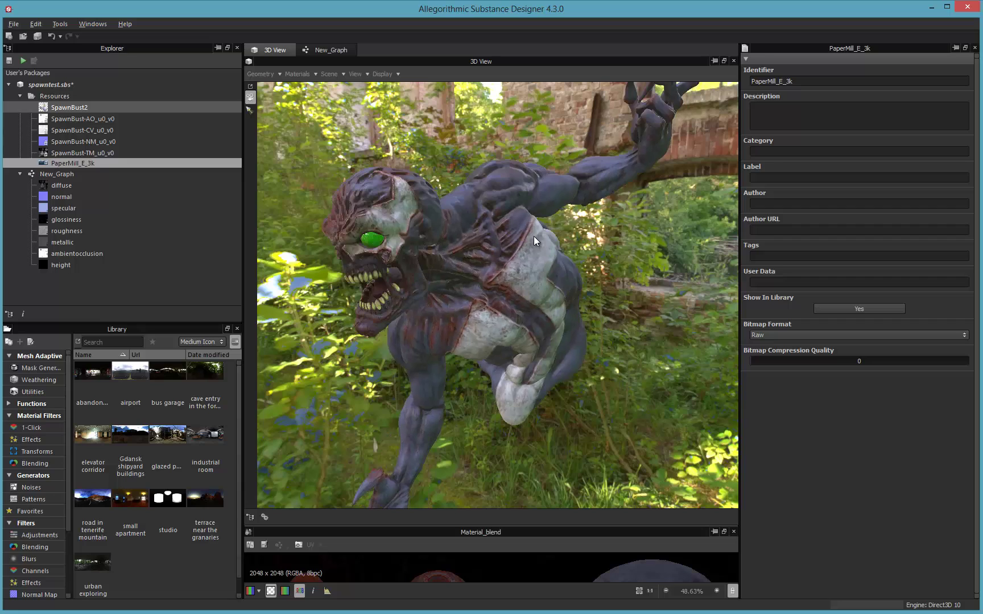
drag(533, 235, 418, 234)
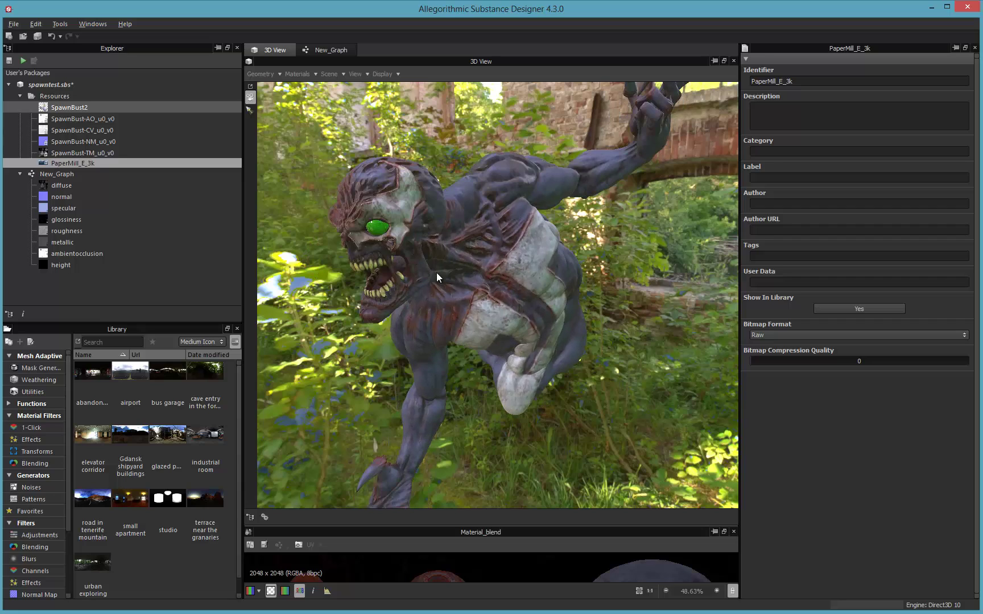
drag(436, 273, 412, 301)
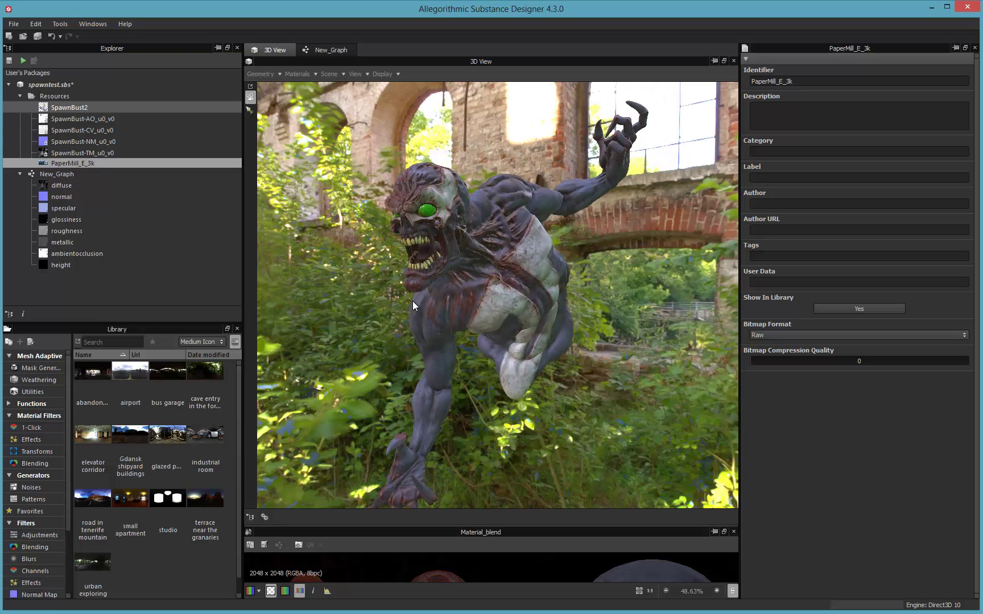
Preview the creature over the small apartment, terrace near the granaries and airport environments.
click(140, 502)
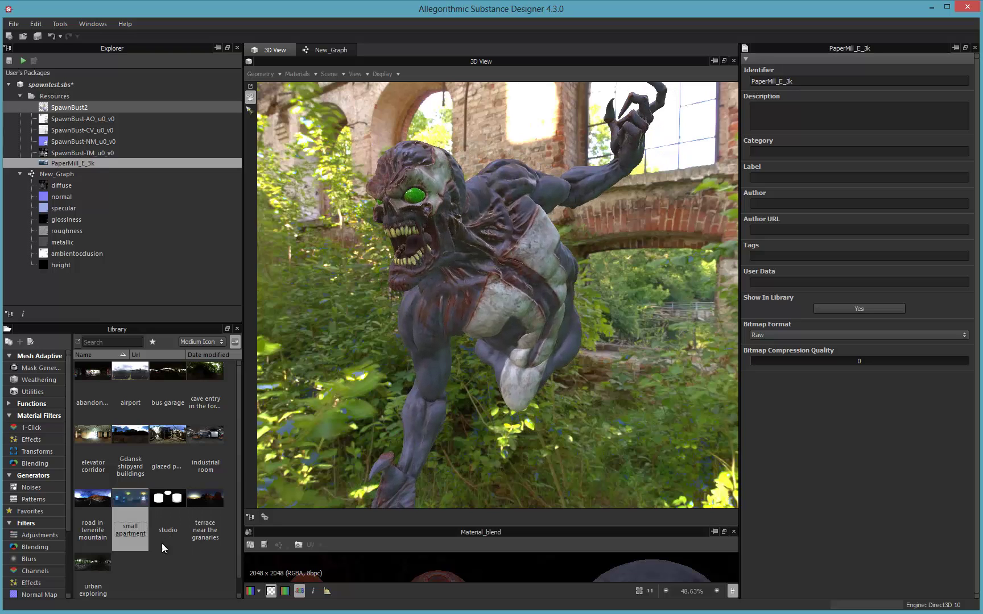
drag(161, 542, 383, 383)
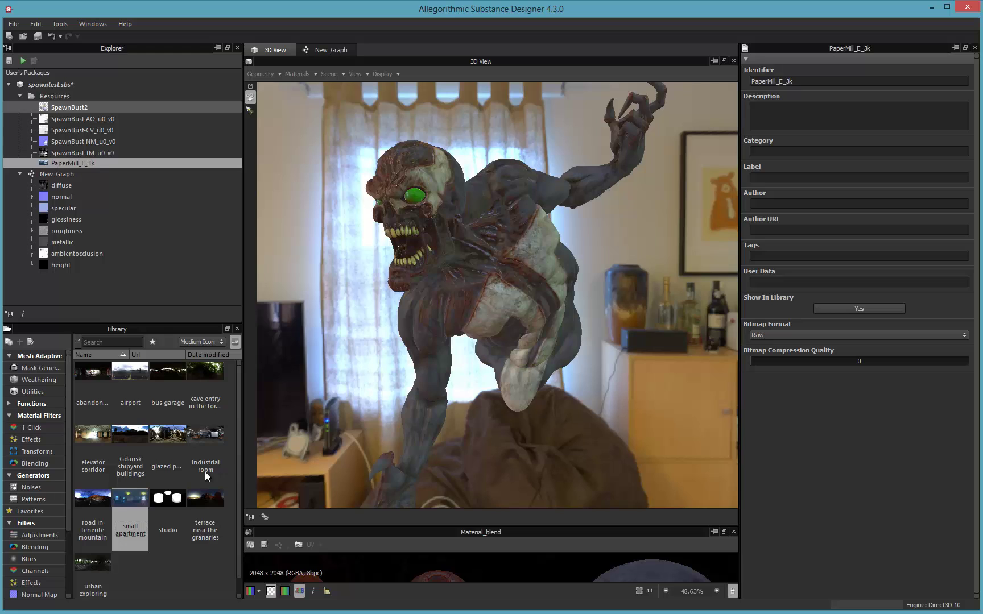
drag(205, 509, 446, 335)
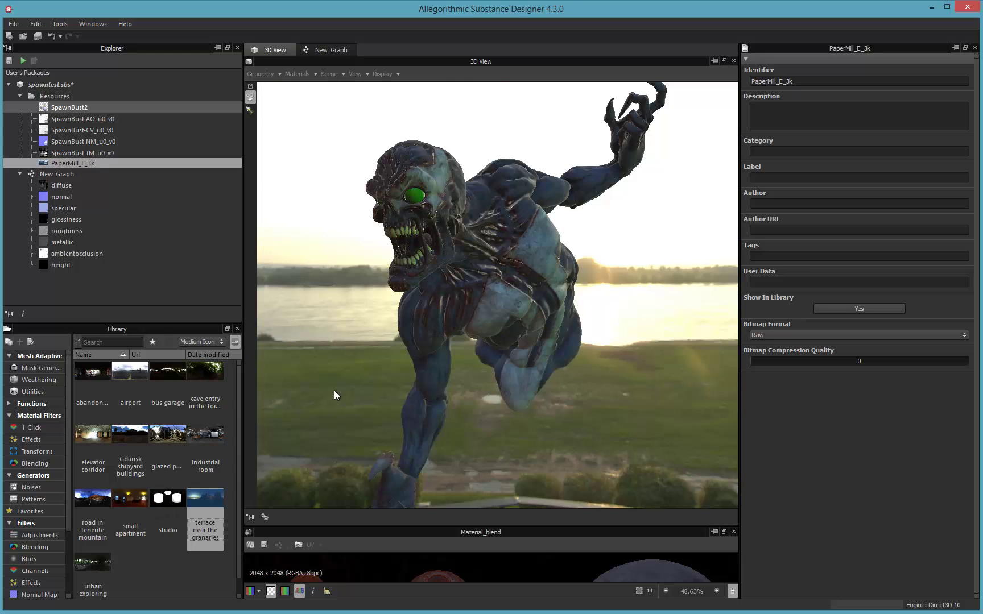
drag(131, 389, 473, 267)
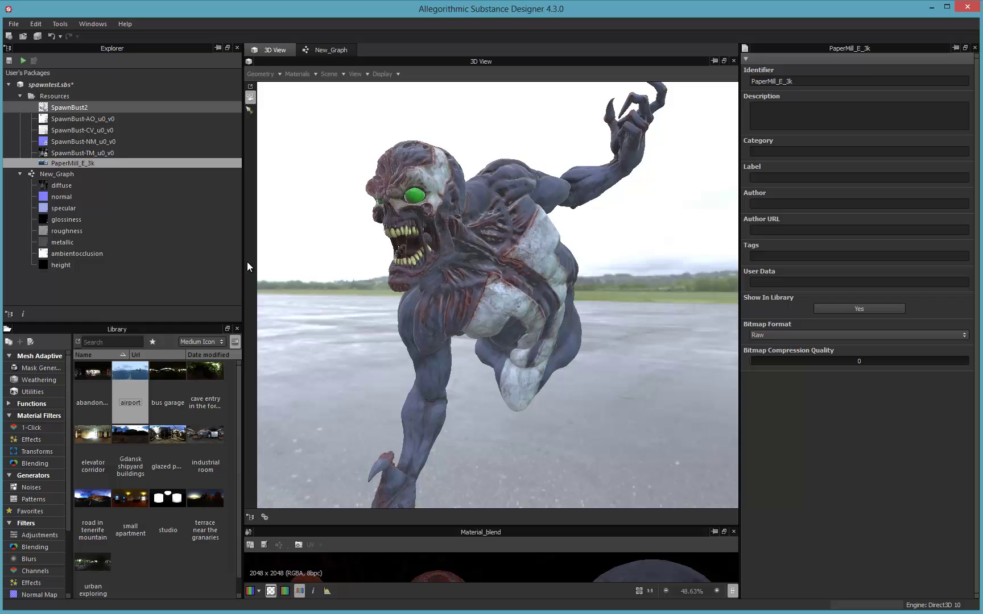
Apply PaperMill_E_3k as a Latitude/Longitude Panorama background and orbit to look down on the creature.
drag(69, 162, 580, 217)
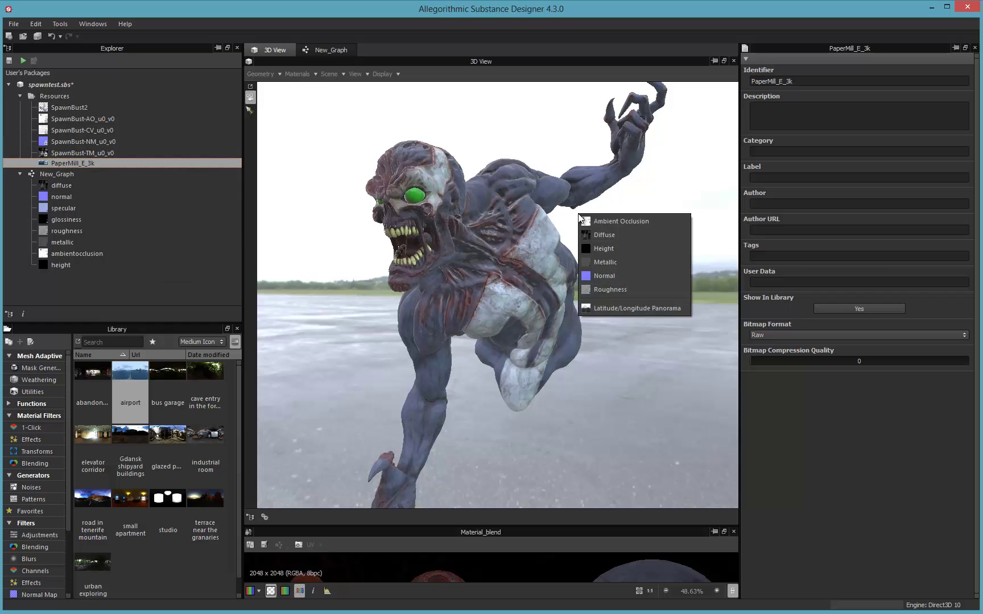
click(622, 309)
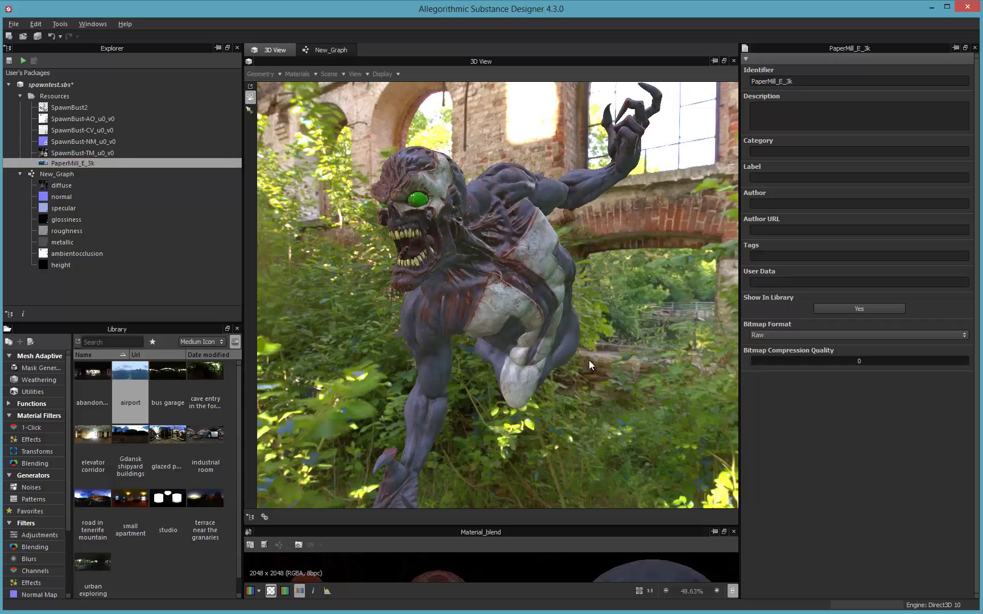
drag(589, 360, 428, 267)
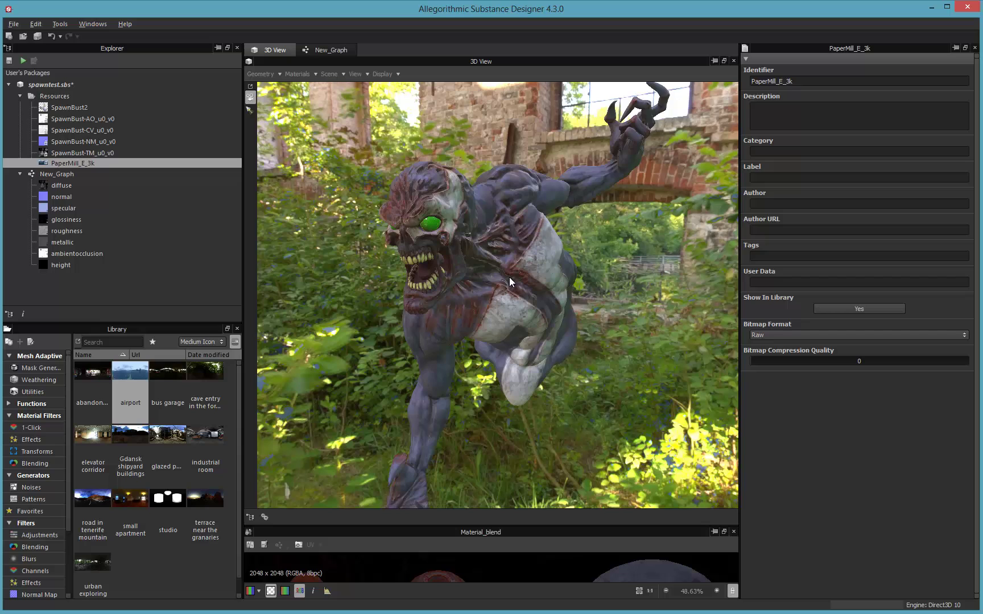
drag(509, 277, 486, 287)
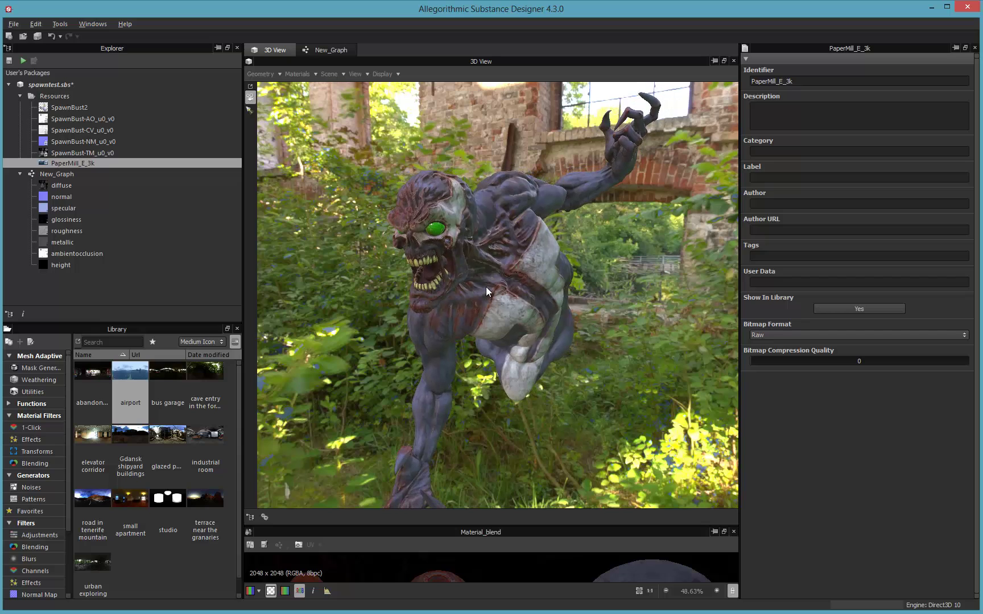
Float the 3D View, show its lights, camera and environment properties, maximize it and orbit the creature.
click(724, 61)
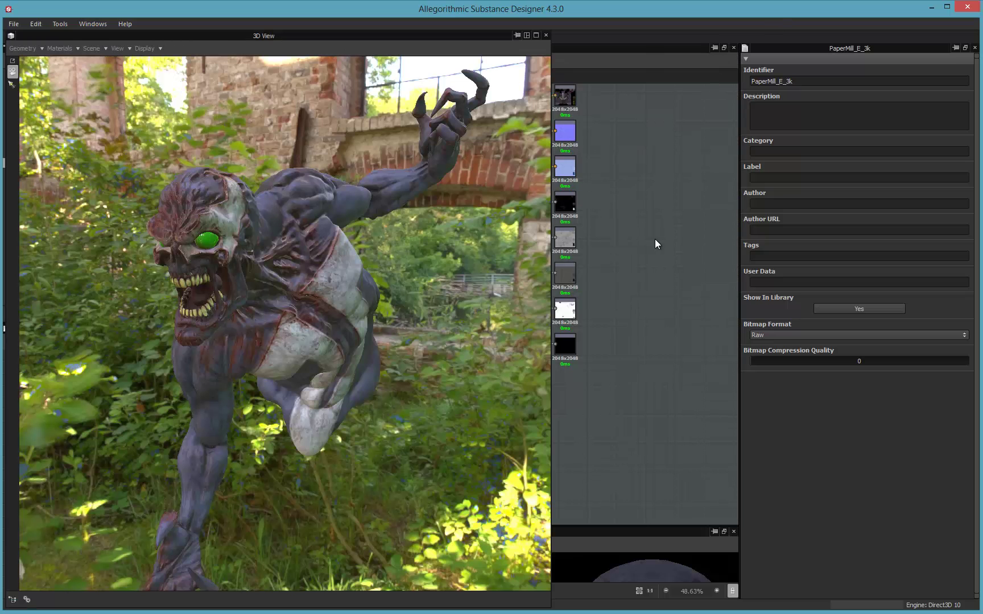
click(27, 599)
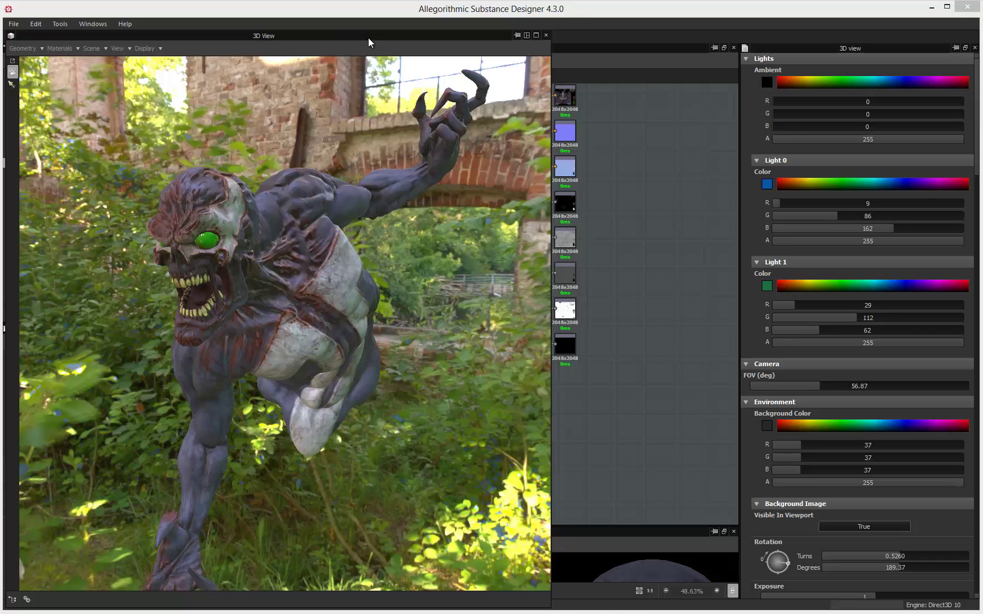
drag(368, 36, 417, 70)
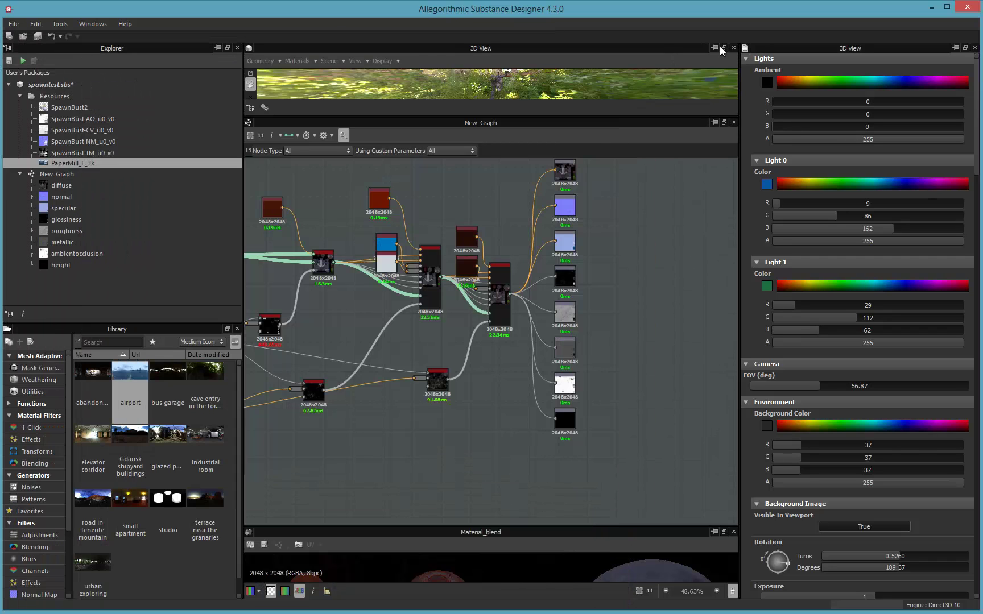
click(725, 48)
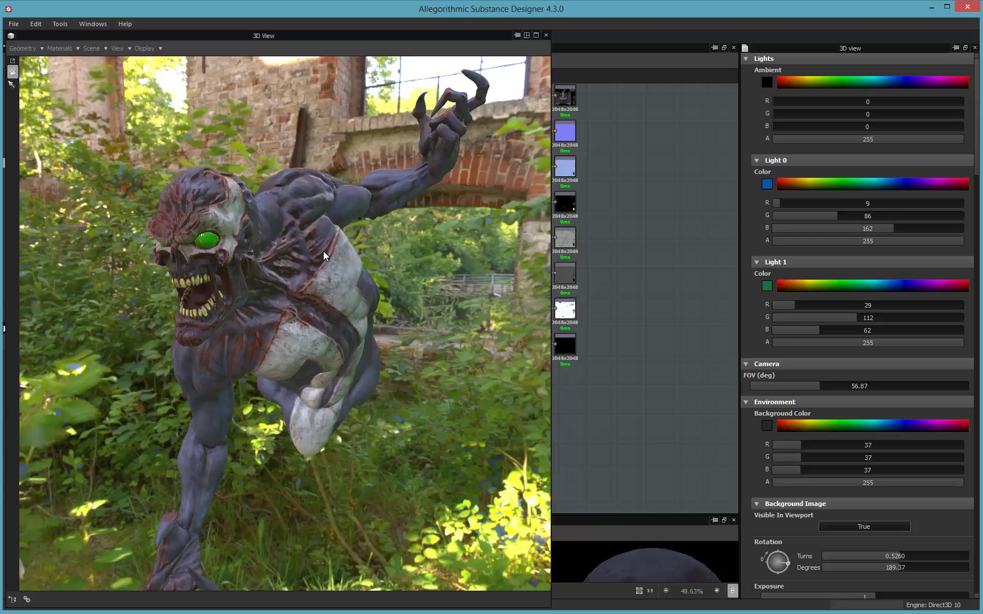
mouse_move(260, 367)
mouse_down()
mouse_move(245, 358)
mouse_move(251, 349)
mouse_up()
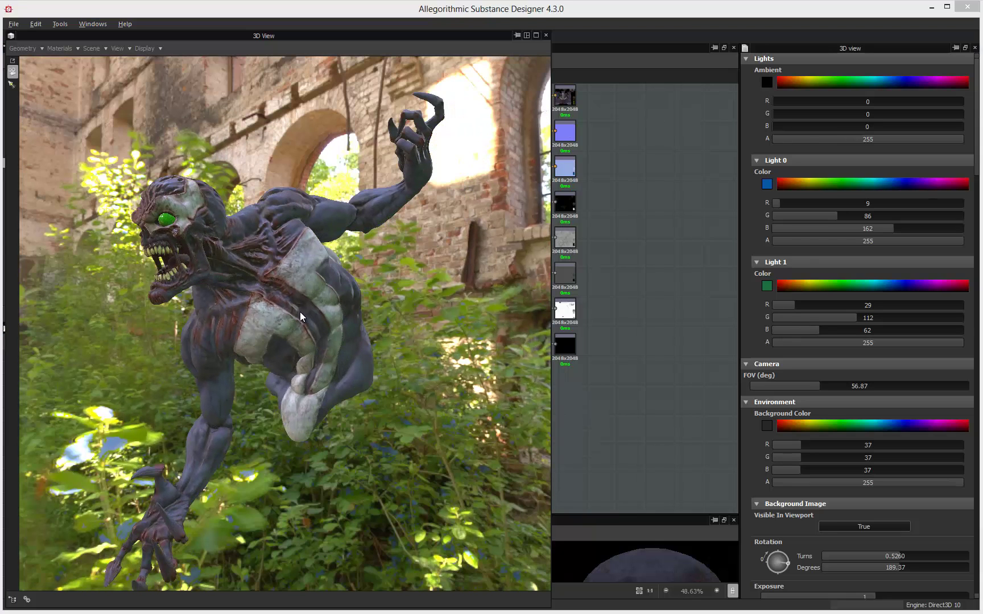
drag(285, 307, 301, 294)
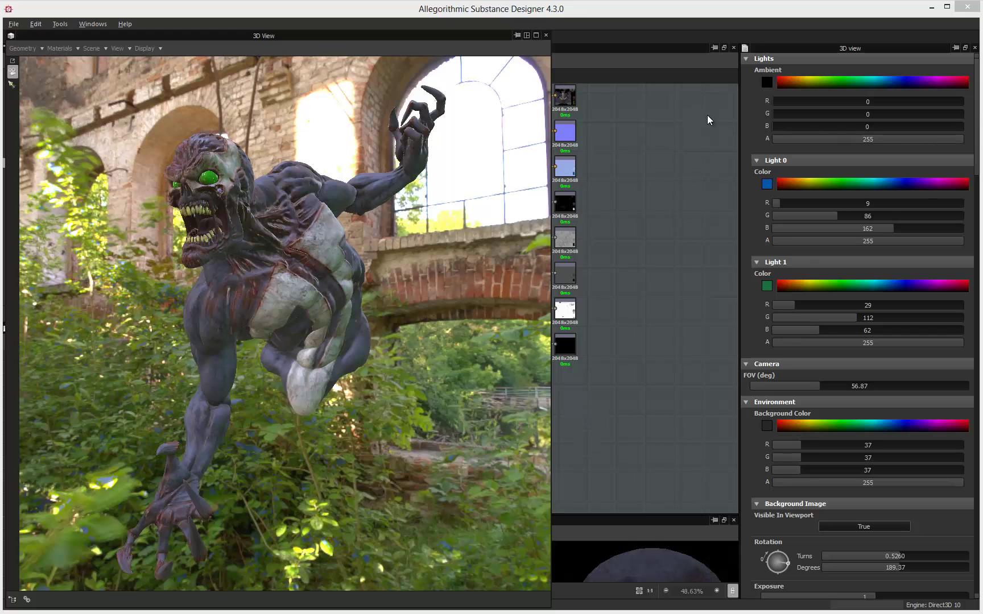
Turn Background Image Visible In Viewport off and back on to compare the plain backdrop.
click(977, 92)
scroll(977, 91, down, 2)
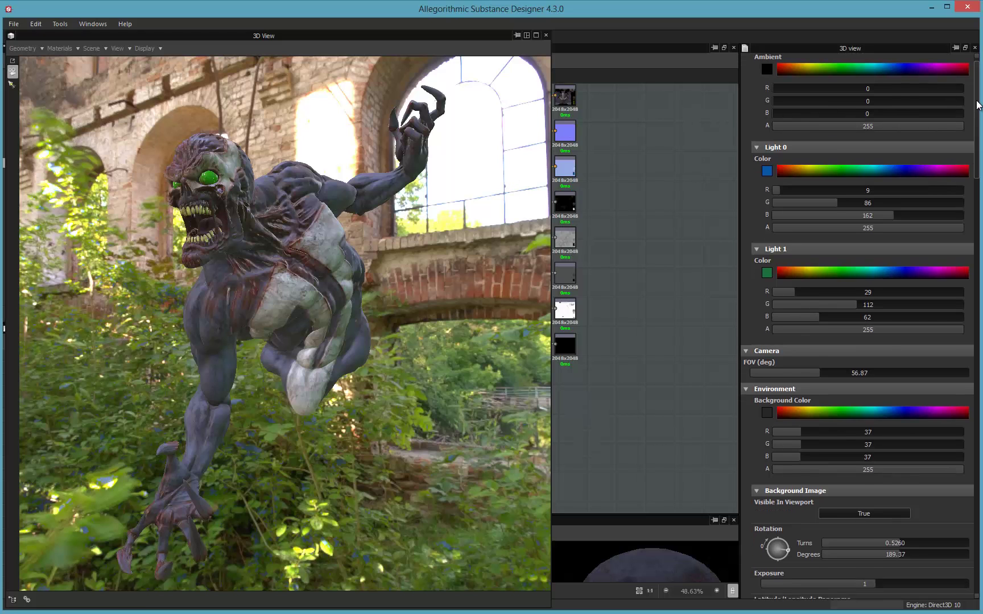
scroll(978, 87, up, 2)
scroll(978, 86, down, 4)
drag(400, 232, 396, 264)
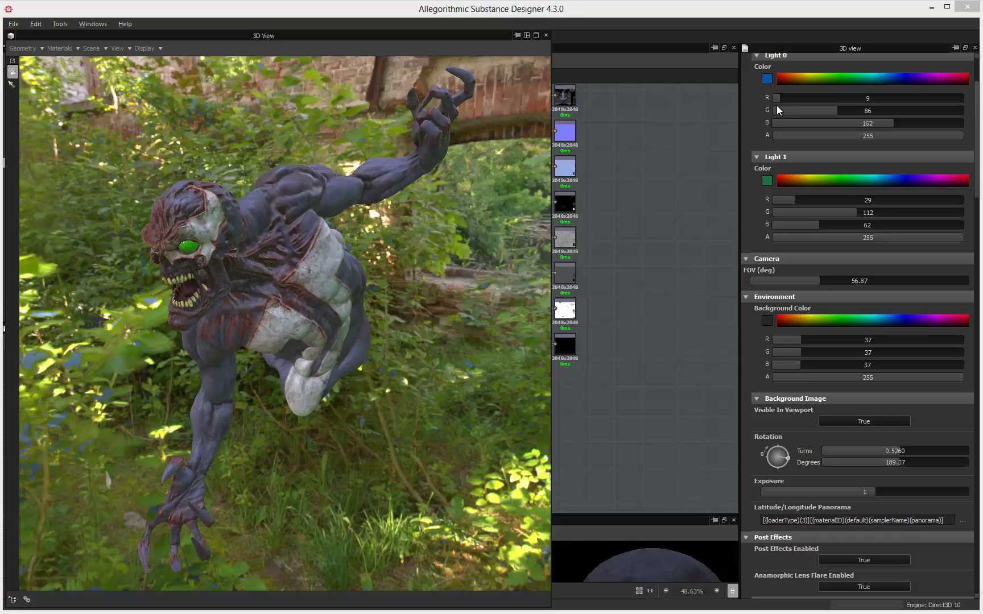
scroll(783, 121, down, 1)
scroll(808, 131, down, 2)
scroll(830, 143, up, 1)
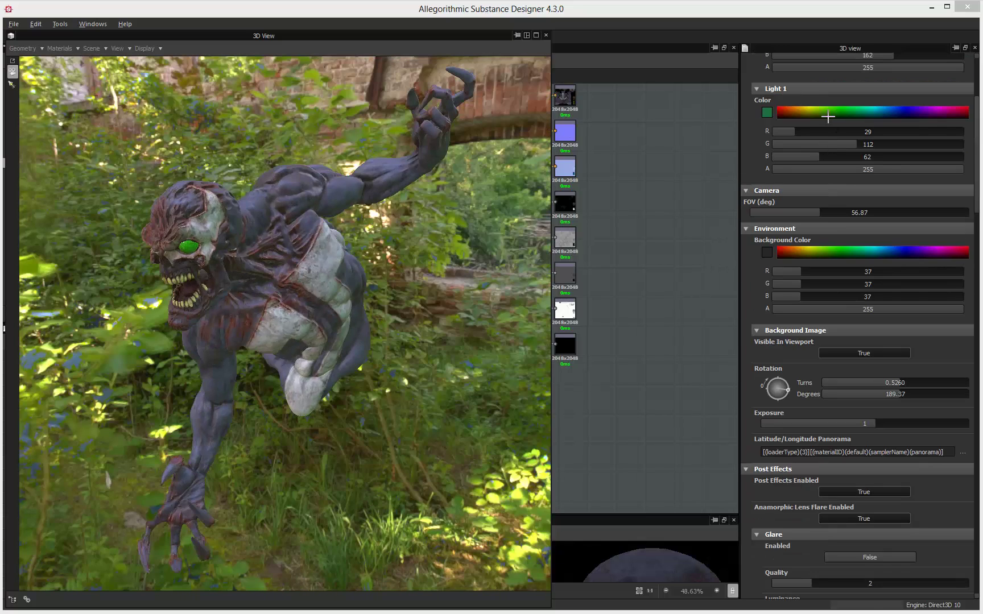
click(852, 353)
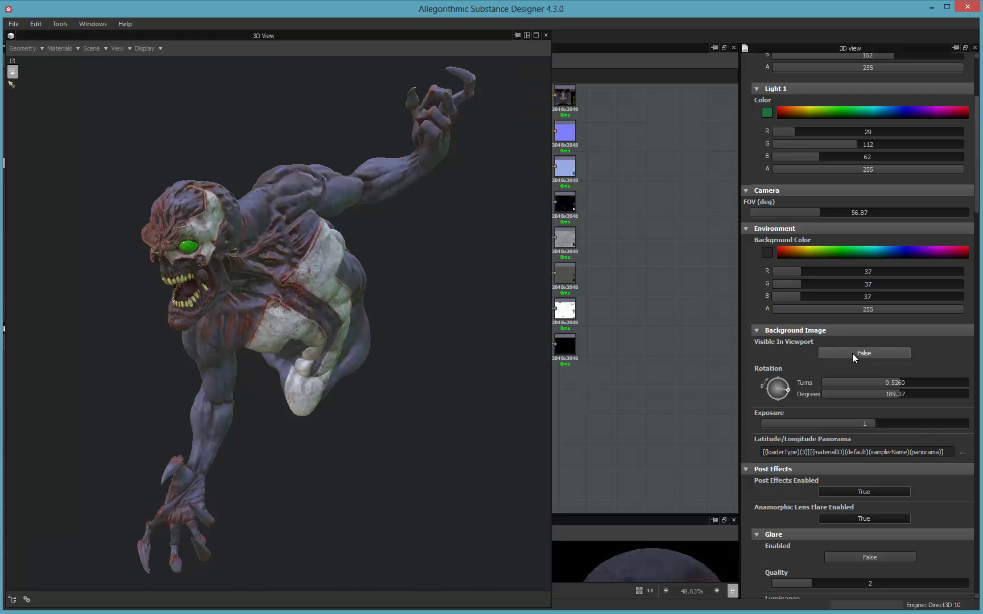
click(852, 353)
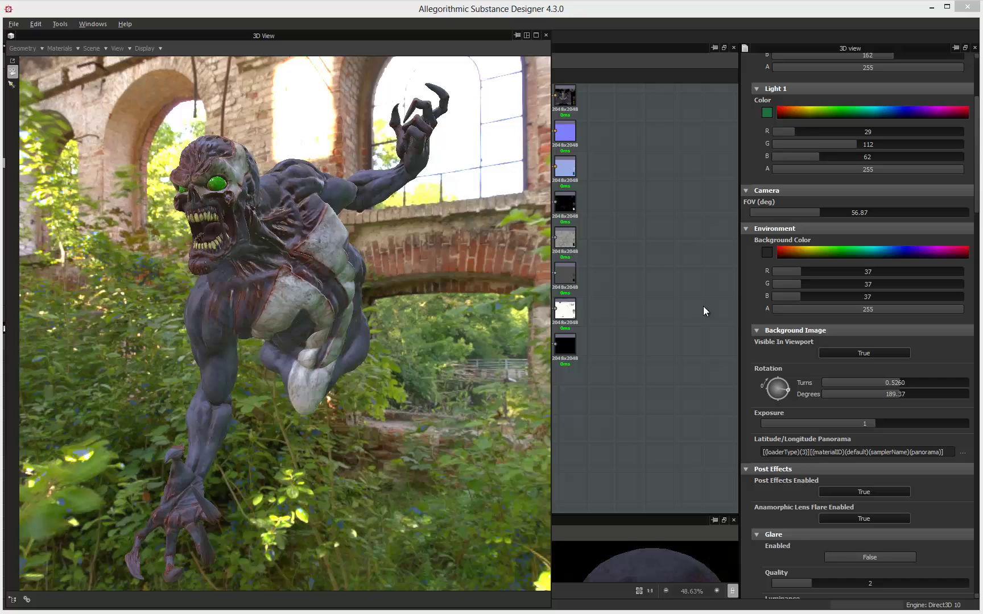
Toggle Post Effects Enabled to refresh post-processing in the 3D View.
scroll(802, 310, down, 1)
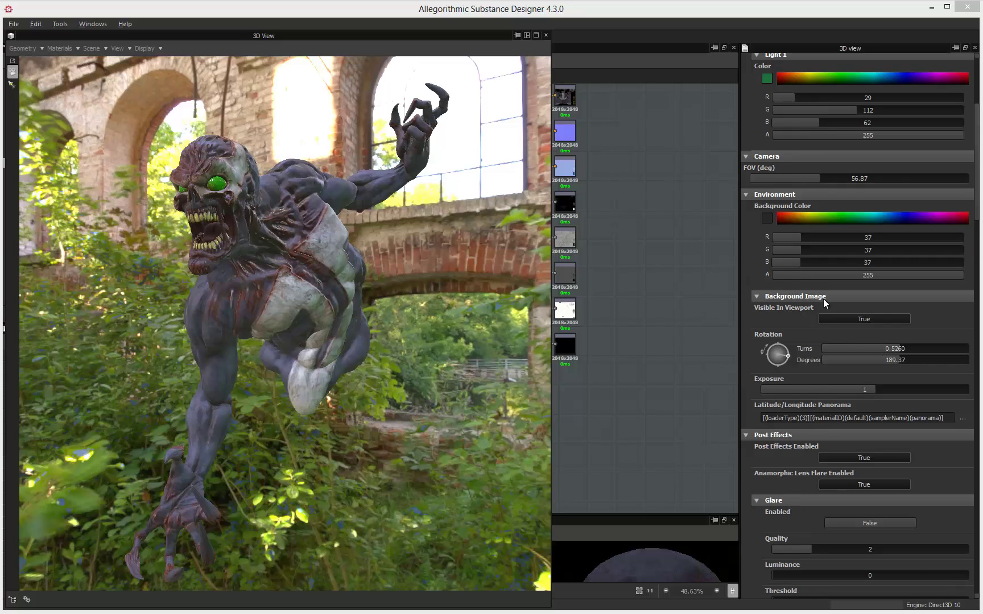
scroll(823, 298, down, 1)
scroll(835, 319, down, 1)
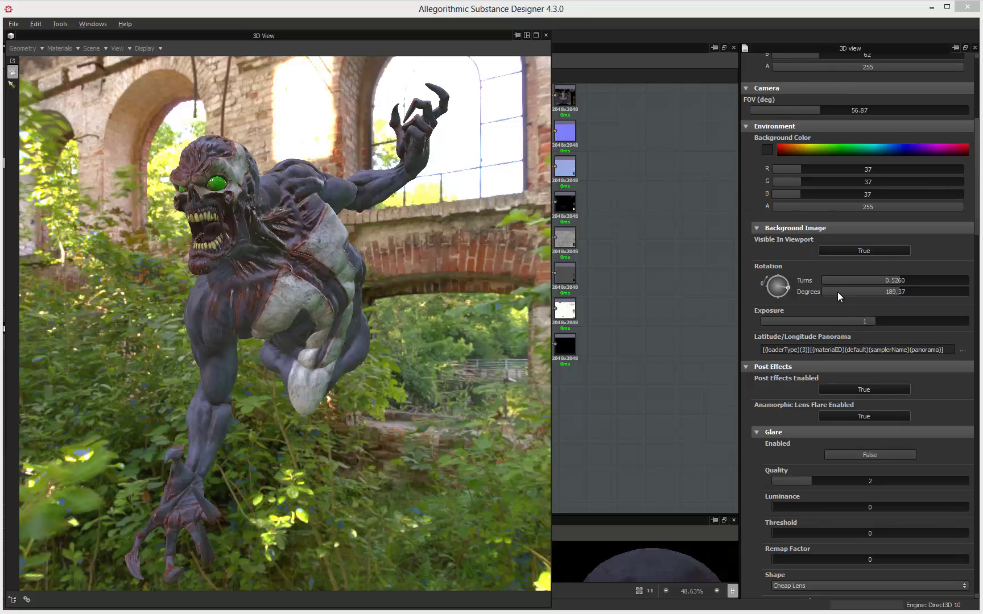
click(884, 390)
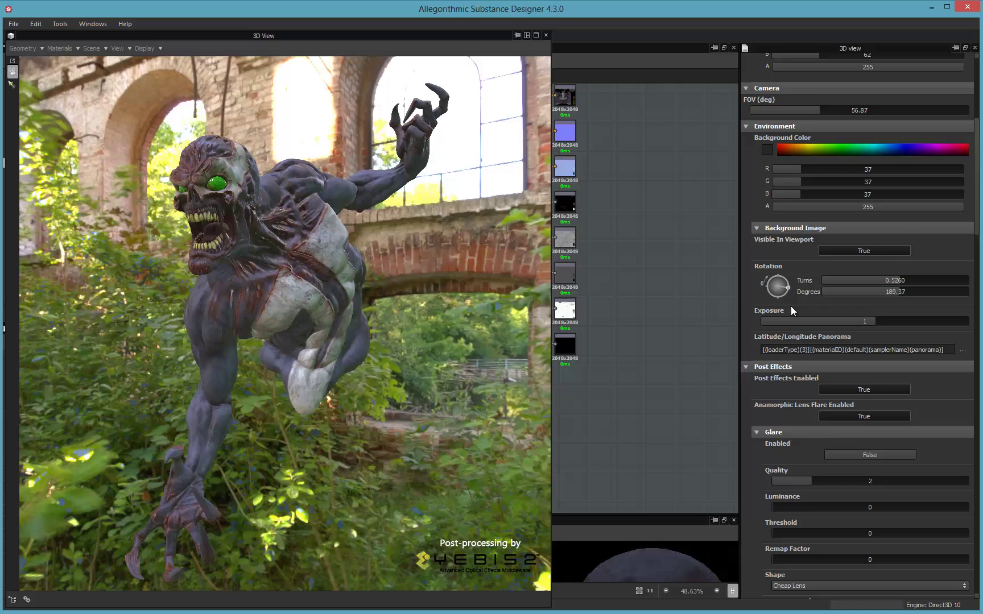
scroll(791, 306, down, 2)
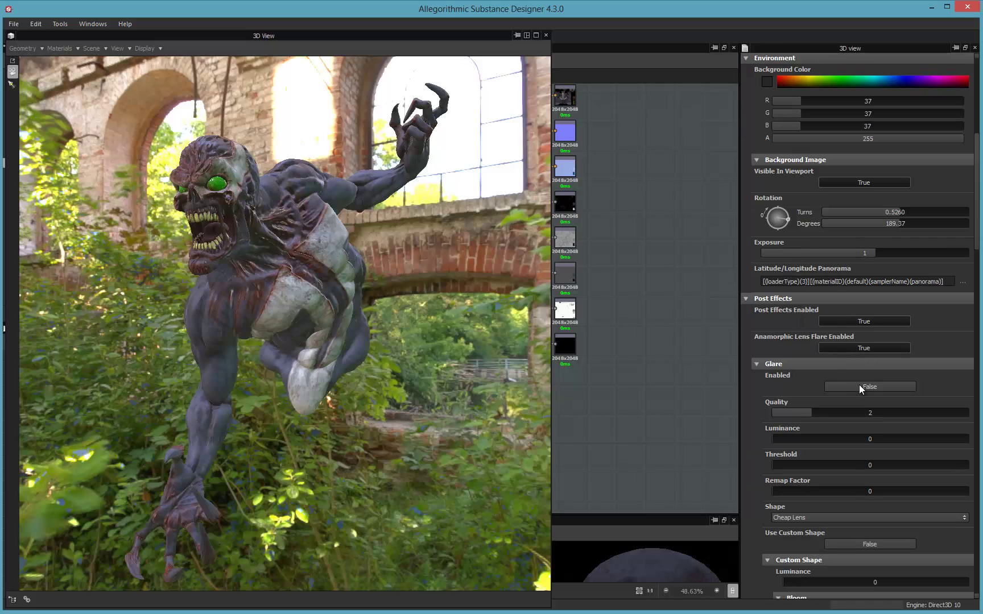
Enable glare with Quality 8, Luminance 1.86, Threshold 2.43 and Remap Factor 3.91.
click(859, 387)
drag(792, 439, 809, 439)
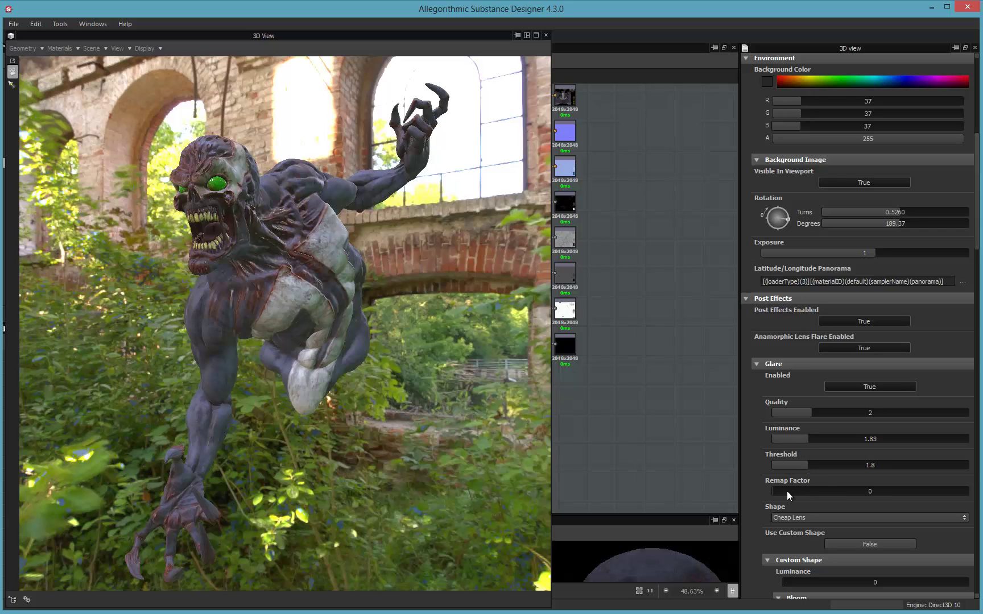
drag(786, 491, 809, 435)
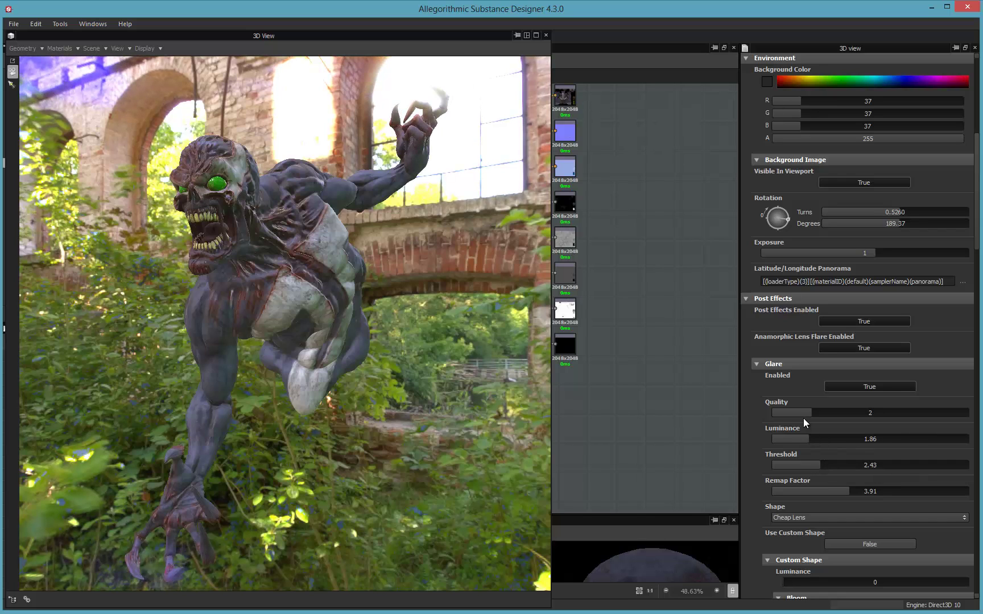
mouse_move(895, 411)
mouse_down()
mouse_move(955, 415)
mouse_move(913, 409)
mouse_up()
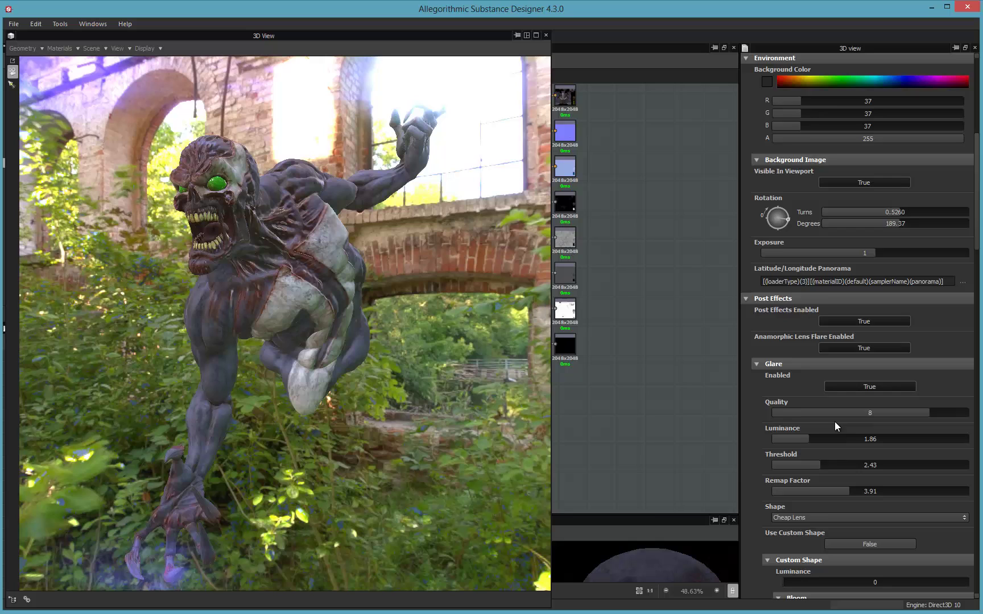
scroll(796, 390, down, 2)
scroll(796, 390, down, 2)
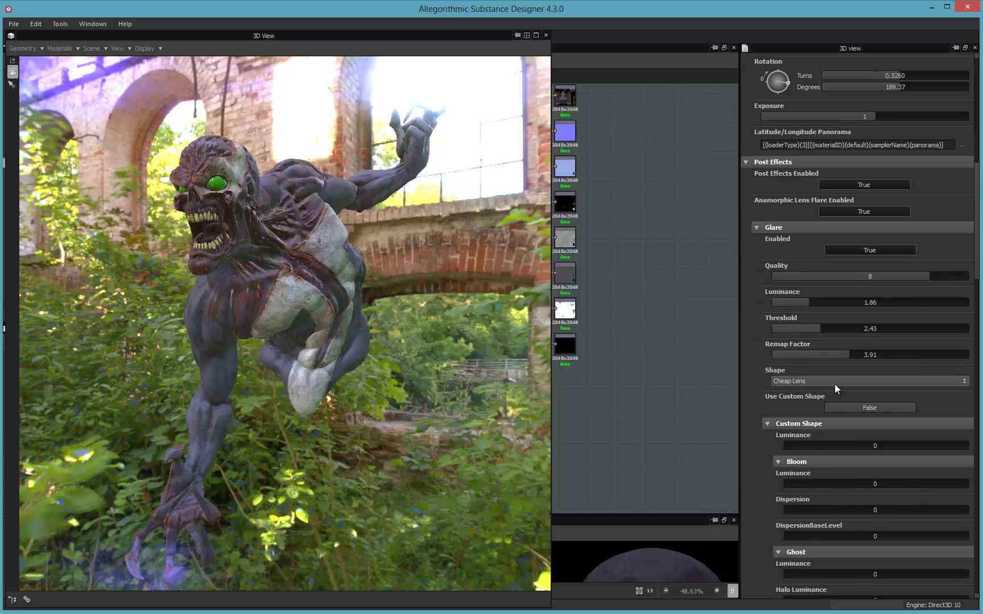
Use a custom glare shape: Custom Shape Luminance 2.7, Bloom Luminance 0.34, Ghost Luminance 1.04.
click(871, 407)
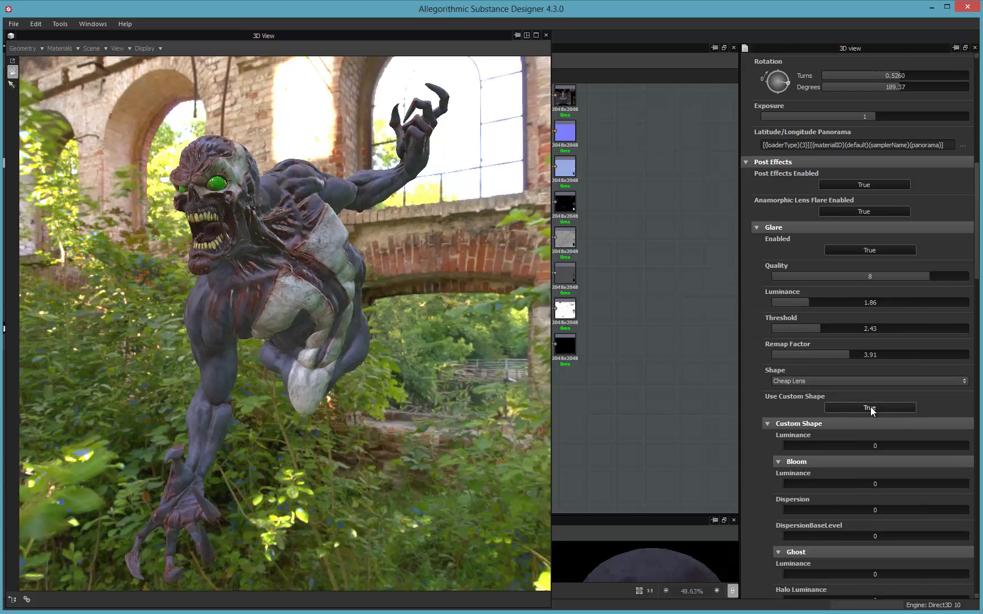
drag(796, 446, 832, 446)
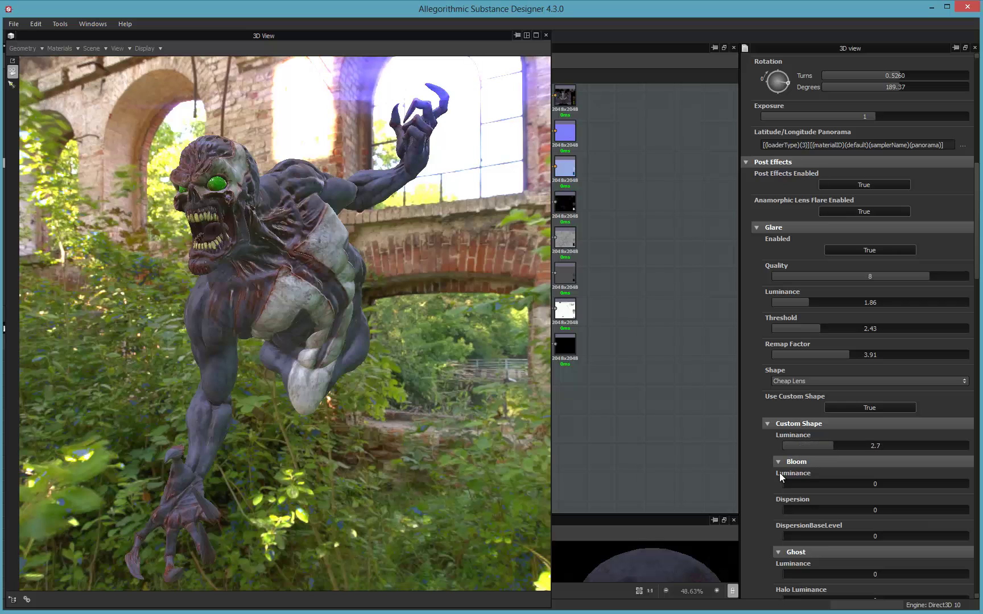
mouse_move(803, 483)
mouse_down()
mouse_move(840, 485)
mouse_move(789, 483)
mouse_up()
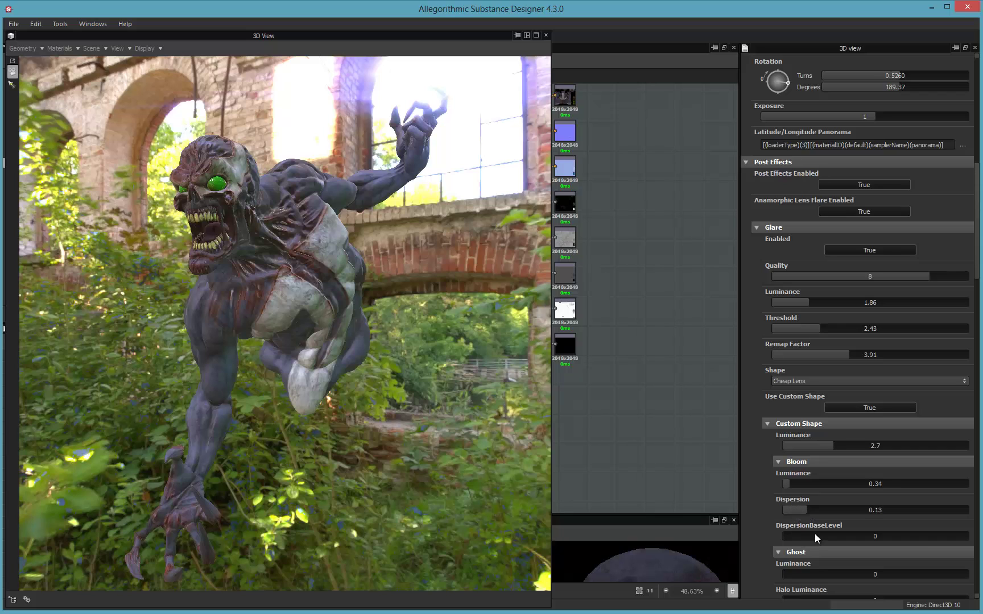
scroll(788, 456, down, 1)
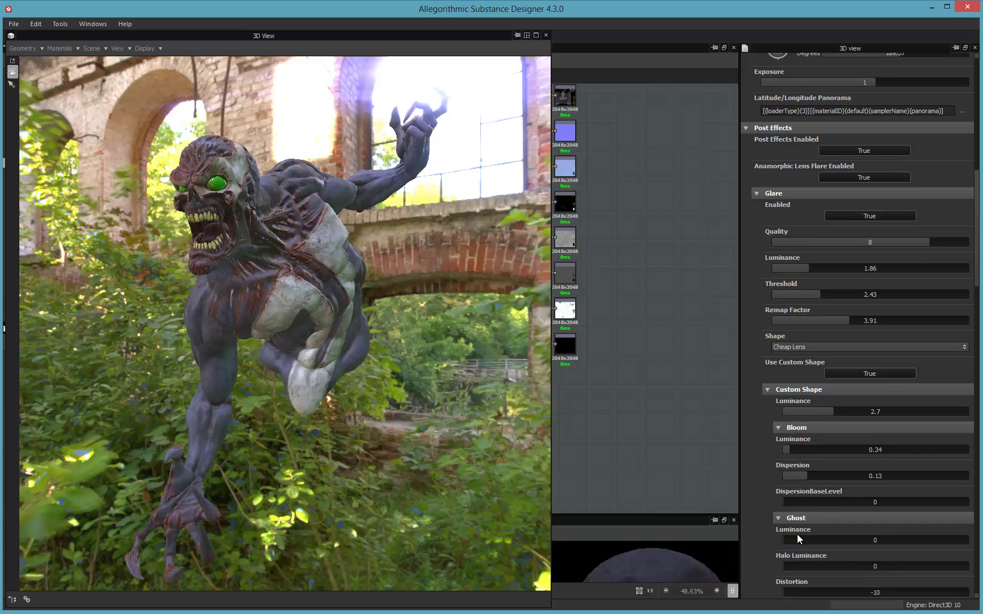
drag(811, 540, 801, 539)
drag(256, 348, 662, 393)
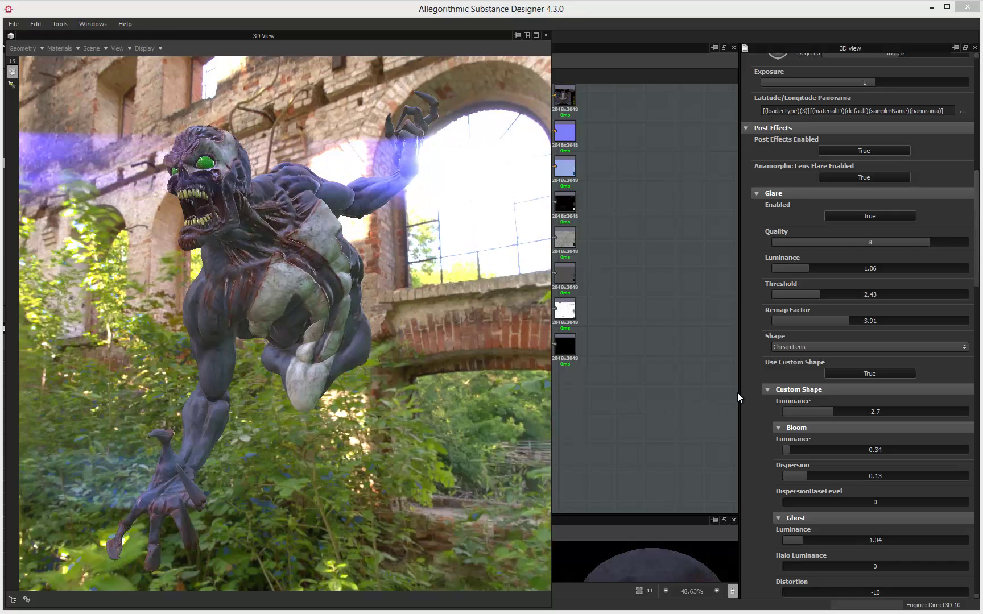
Set ghost Halo Luminance 1.1, Distortion -6.63 and Sharpness True, then orbit to check the glow.
scroll(816, 472, down, 1)
scroll(802, 449, down, 1)
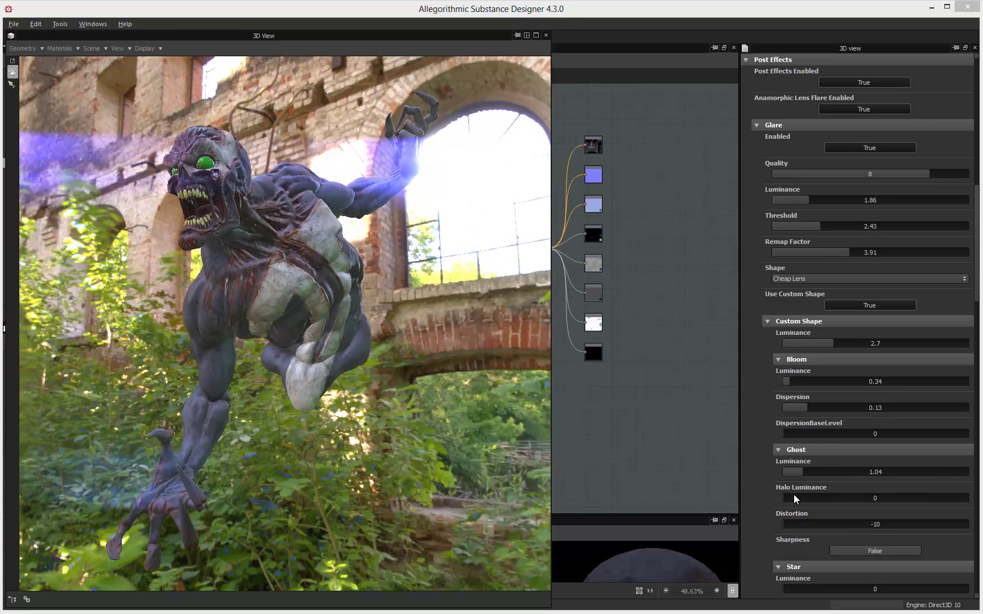
mouse_move(796, 499)
mouse_down()
mouse_move(814, 501)
mouse_move(803, 500)
mouse_up()
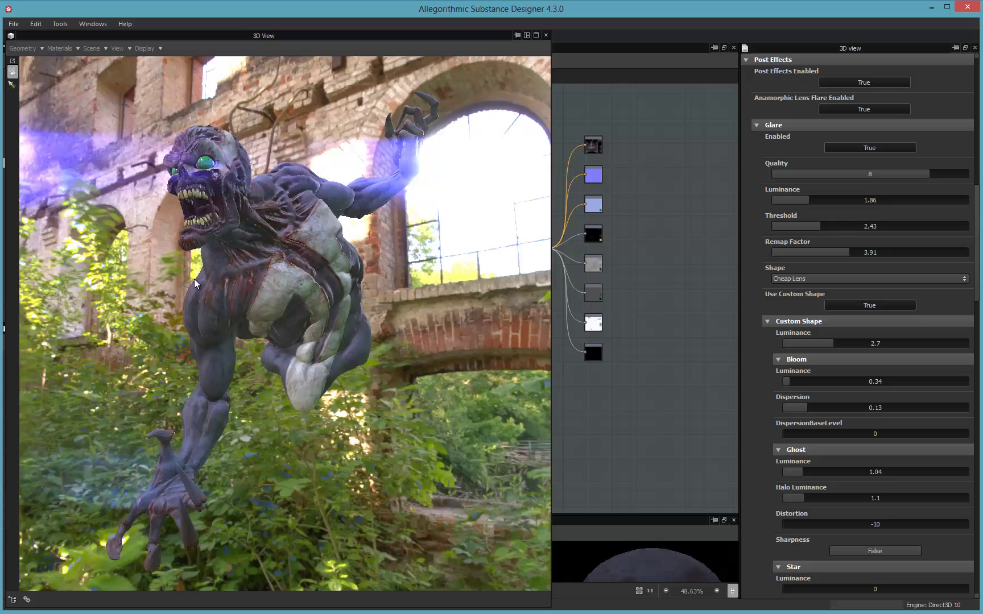
drag(194, 283, 554, 405)
drag(794, 525, 814, 524)
scroll(815, 468, down, 1)
click(893, 517)
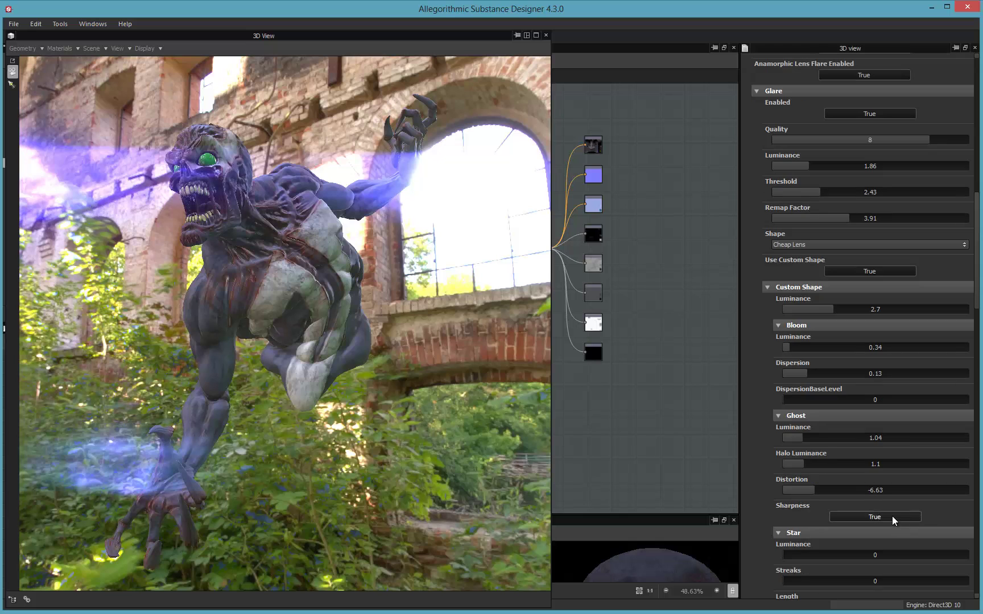
drag(369, 356, 375, 356)
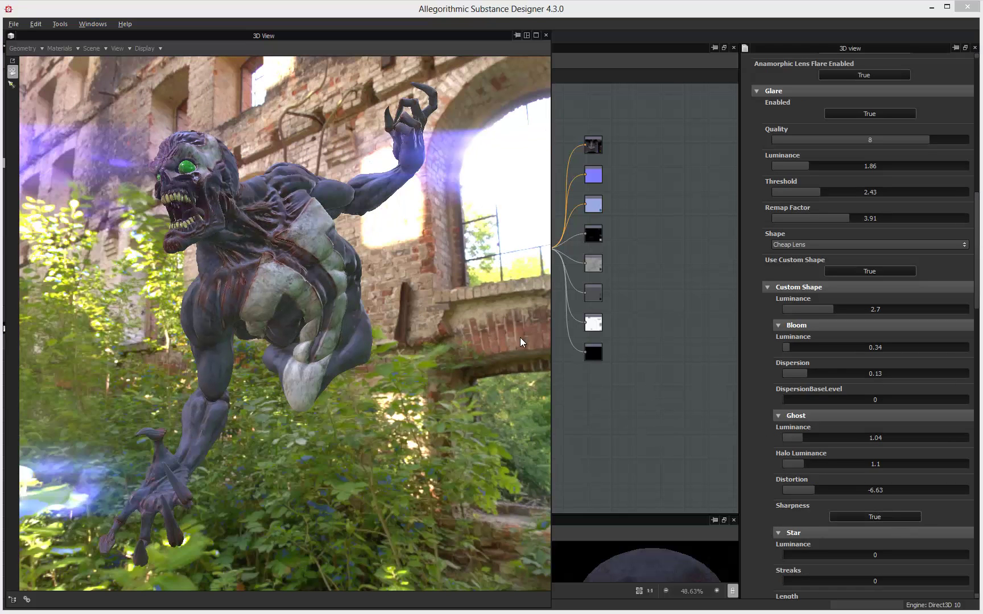
drag(343, 322, 339, 321)
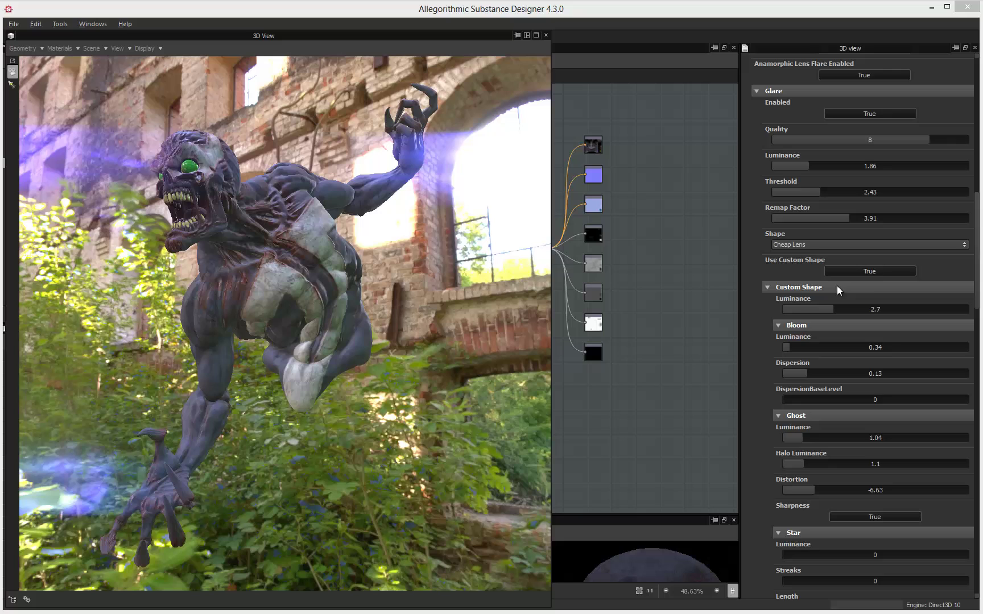
Try After Image and Filter Cross Screen Spectral shapes, return to Cheap Lens, and set Threshold 2.64.
click(859, 245)
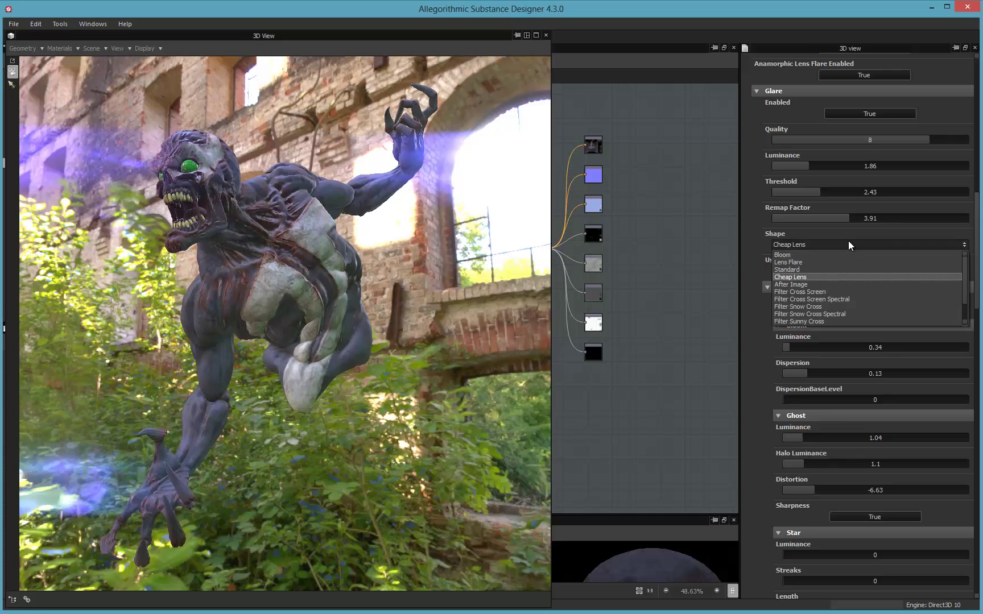
click(808, 285)
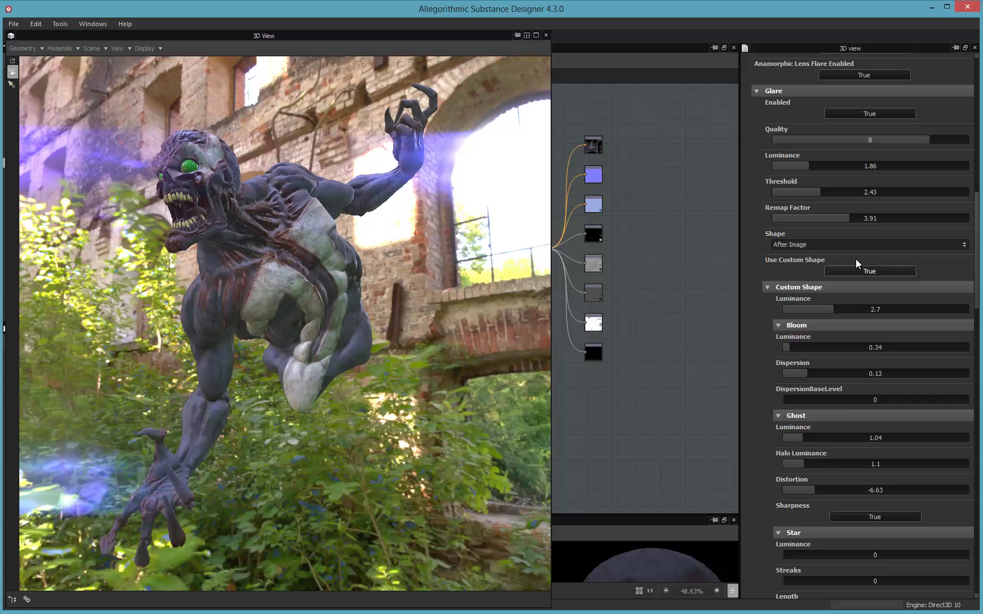
click(848, 246)
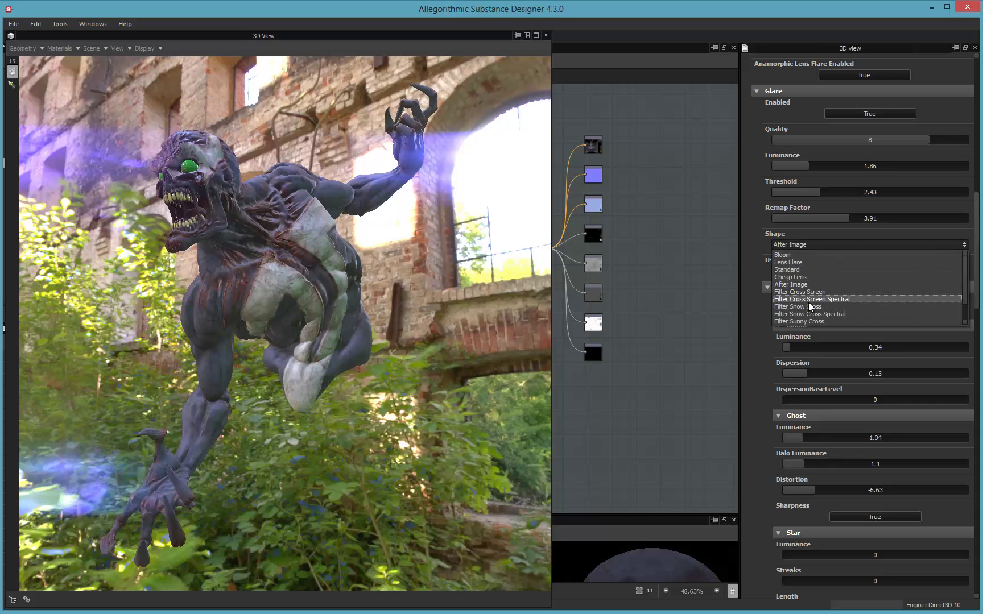
click(809, 301)
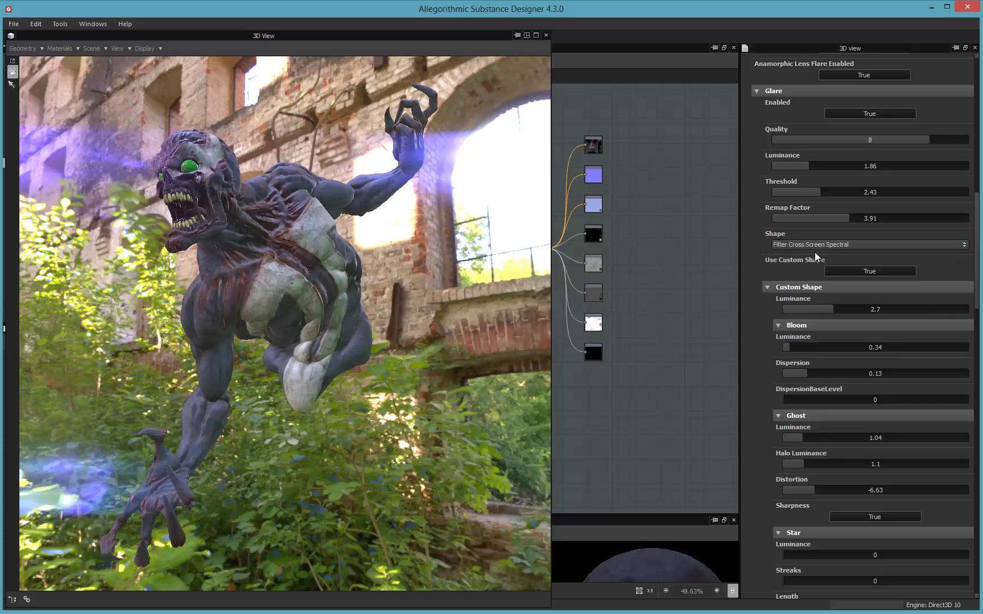
click(863, 245)
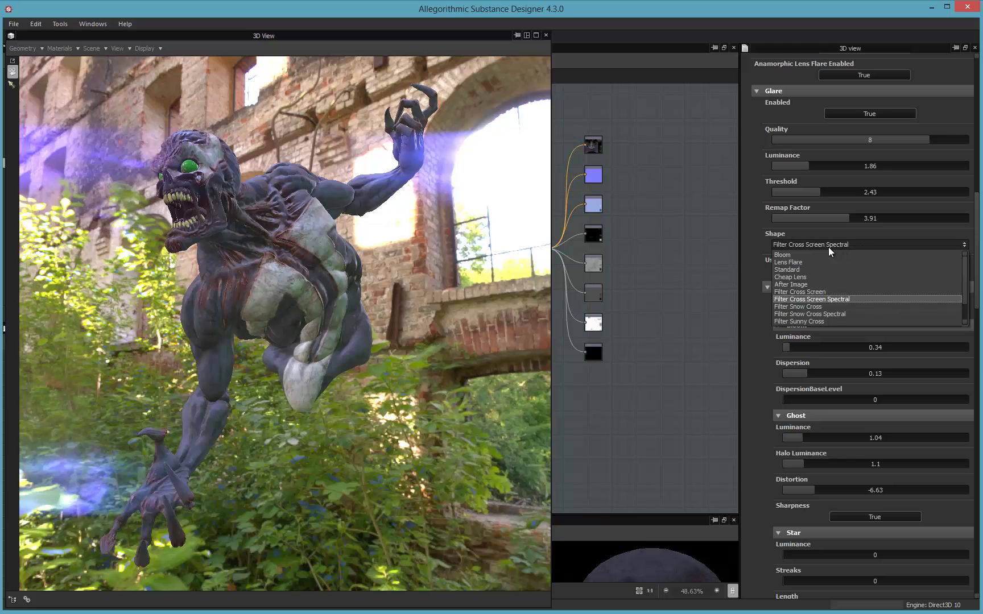
click(796, 277)
mouse_move(816, 195)
mouse_down()
mouse_move(866, 192)
mouse_move(826, 192)
mouse_up()
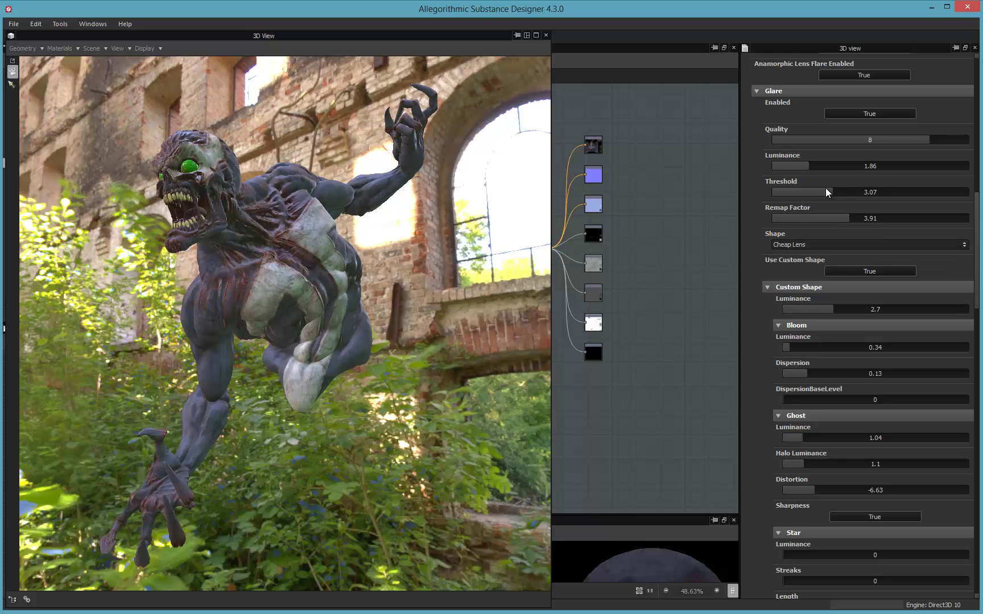
Adjust the star glare streaks: 3 streaks, length 0.35, secondary streaks and inclination.
scroll(895, 364, down, 2)
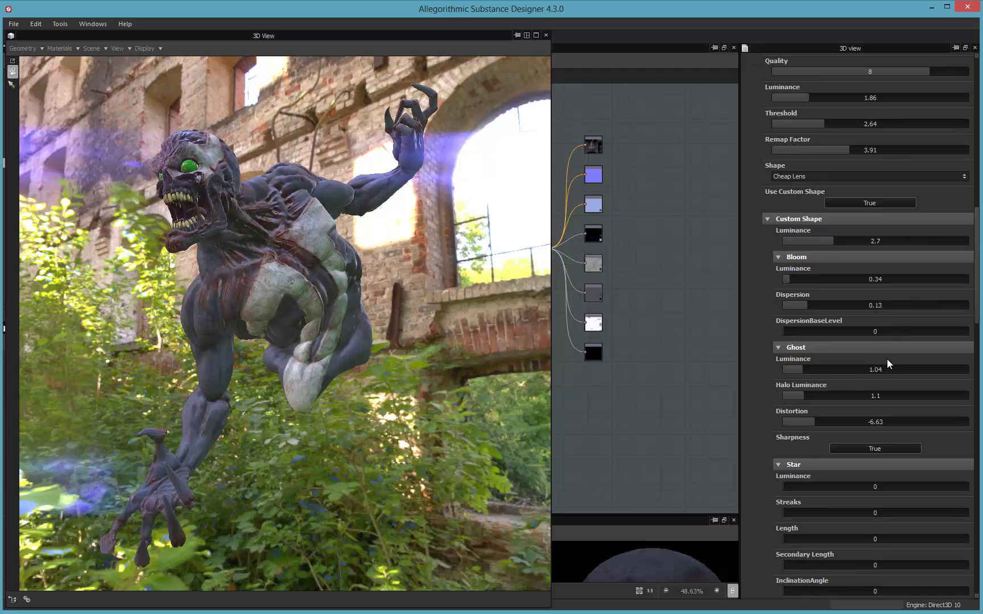
scroll(835, 385, down, 1)
drag(794, 453, 848, 455)
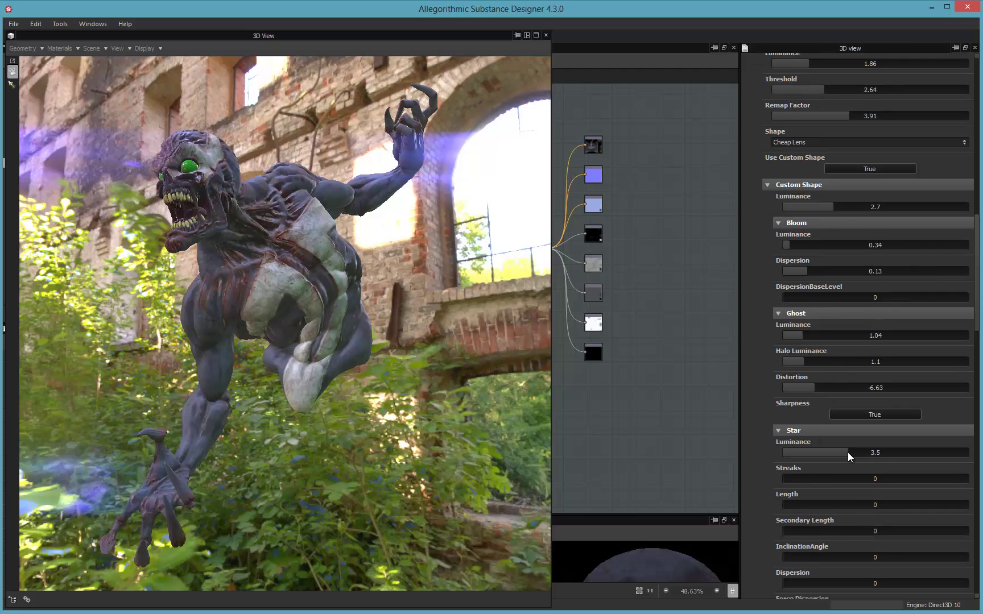
drag(793, 478, 848, 478)
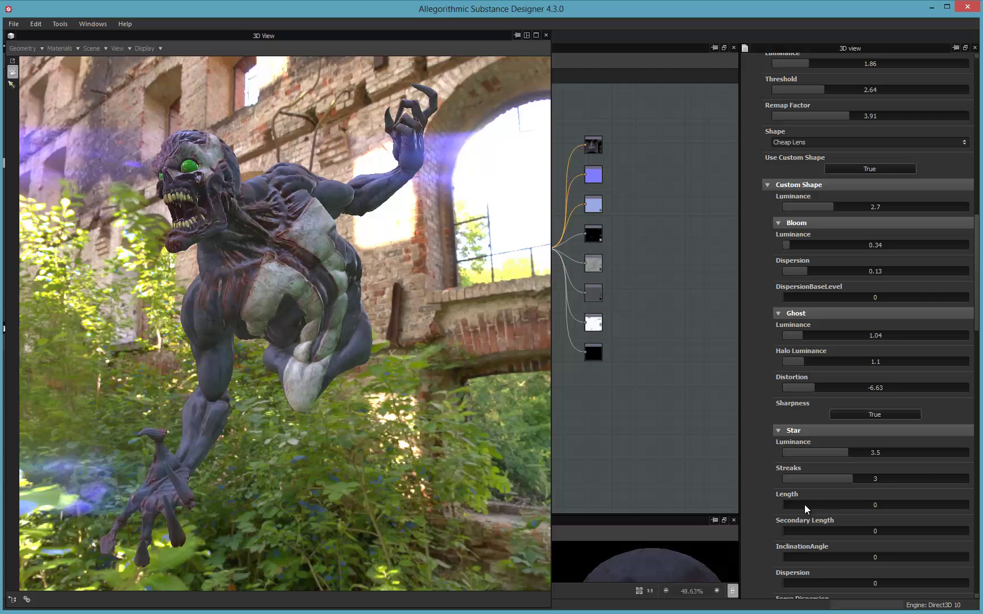
drag(803, 505, 848, 505)
mouse_move(805, 531)
mouse_down()
mouse_move(838, 531)
mouse_move(813, 533)
mouse_move(835, 558)
mouse_move(824, 560)
mouse_move(895, 533)
mouse_up()
mouse_move(820, 558)
mouse_down()
mouse_move(809, 559)
mouse_move(834, 555)
mouse_move(853, 532)
mouse_move(831, 532)
mouse_move(862, 531)
mouse_up()
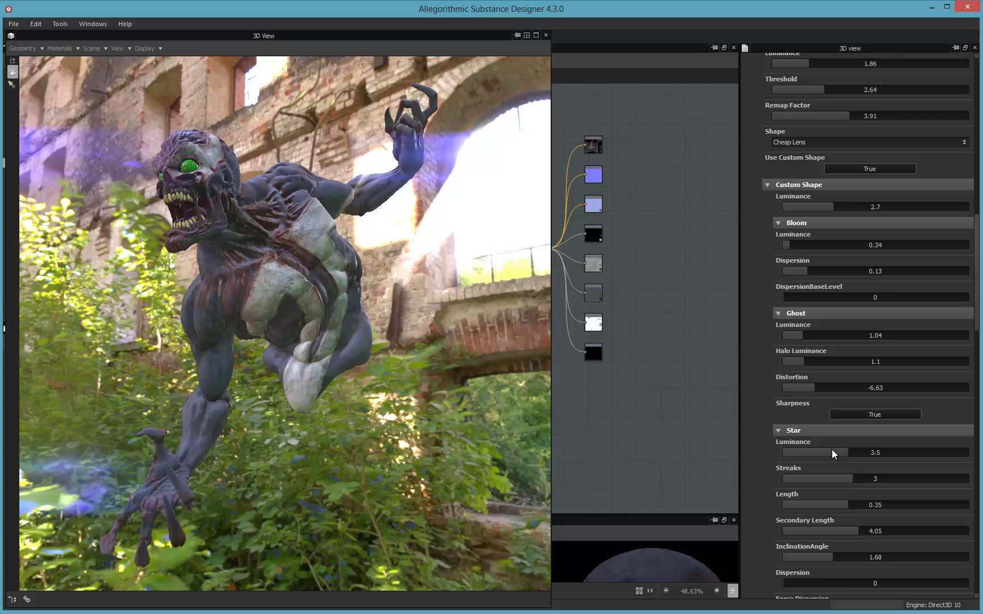
drag(834, 453, 789, 453)
Set star glare Luminance 1.53 and Dispersion 0.96.
scroll(789, 388, down, 2)
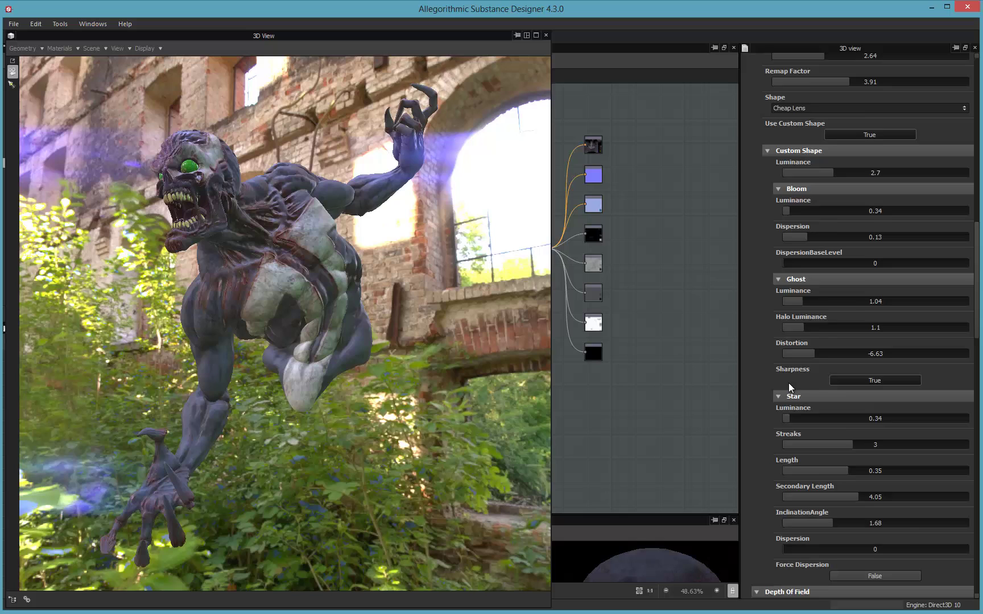
drag(792, 519, 862, 523)
drag(800, 388, 812, 386)
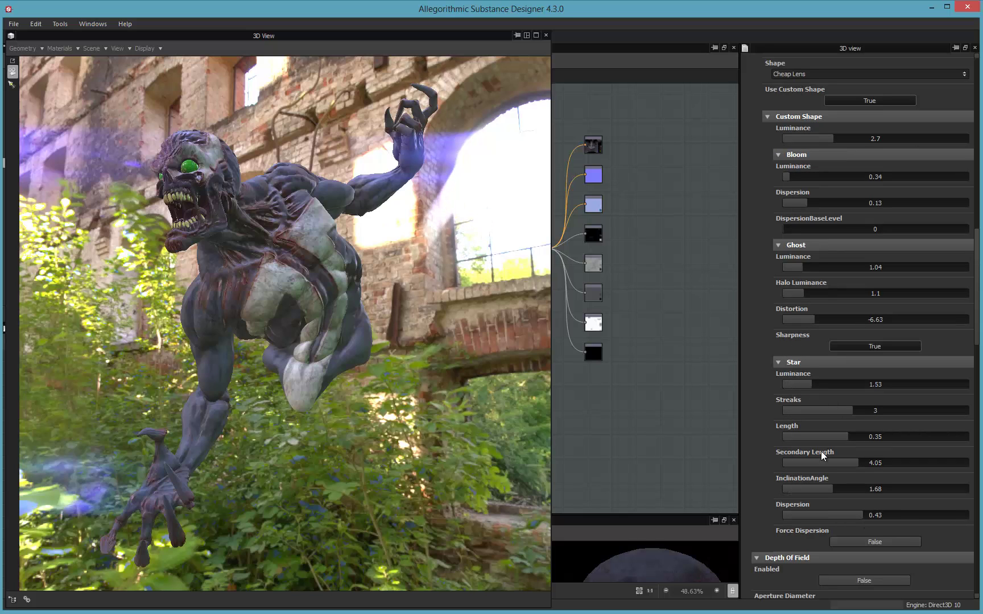
drag(853, 521, 961, 520)
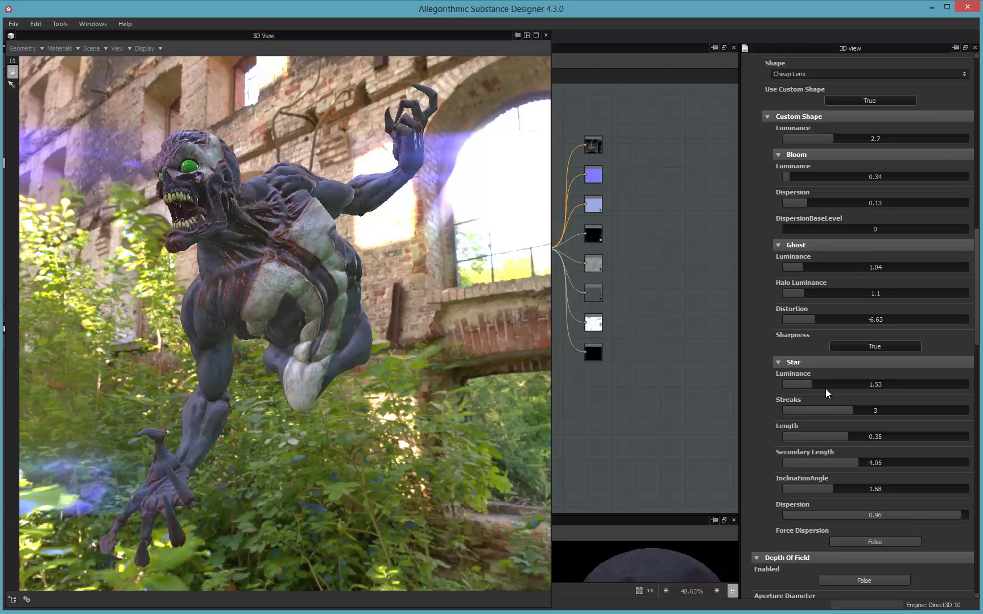
scroll(884, 388, down, 1)
scroll(884, 388, down, 2)
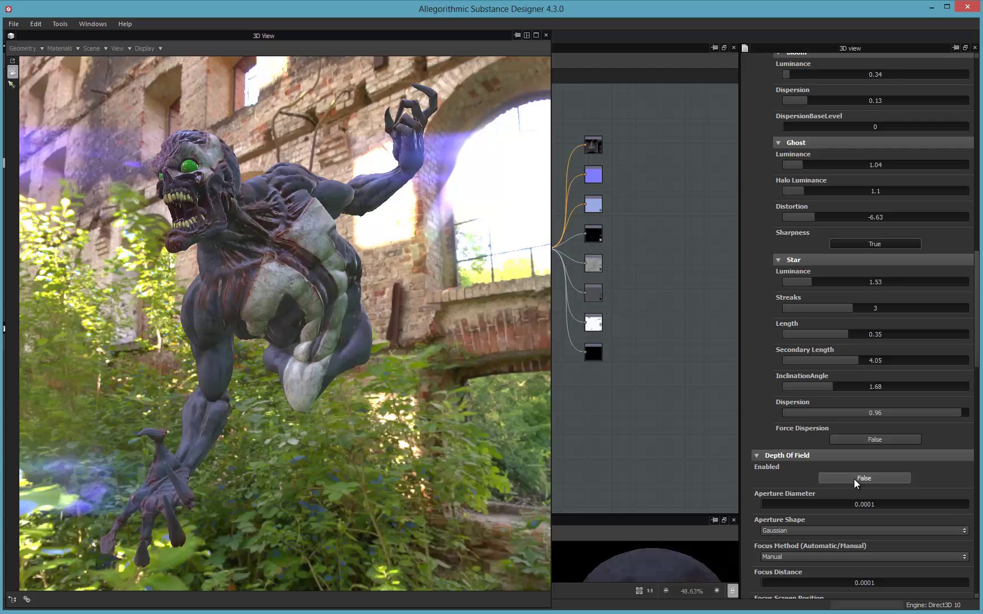
Enable depth of field, try Automatic focus, and enlarge the aperture diameter.
click(856, 480)
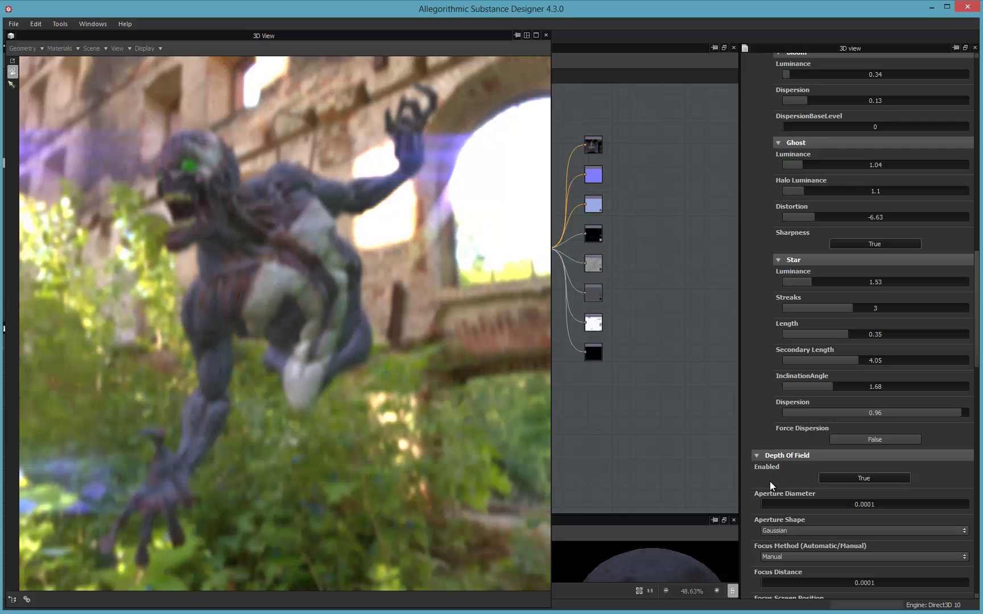
scroll(808, 545, down, 1)
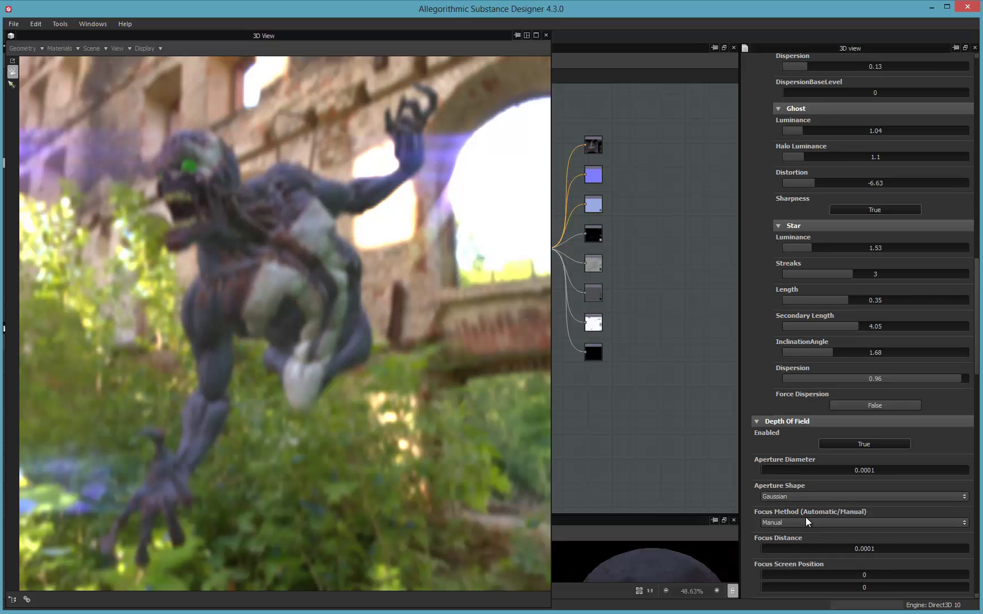
click(807, 521)
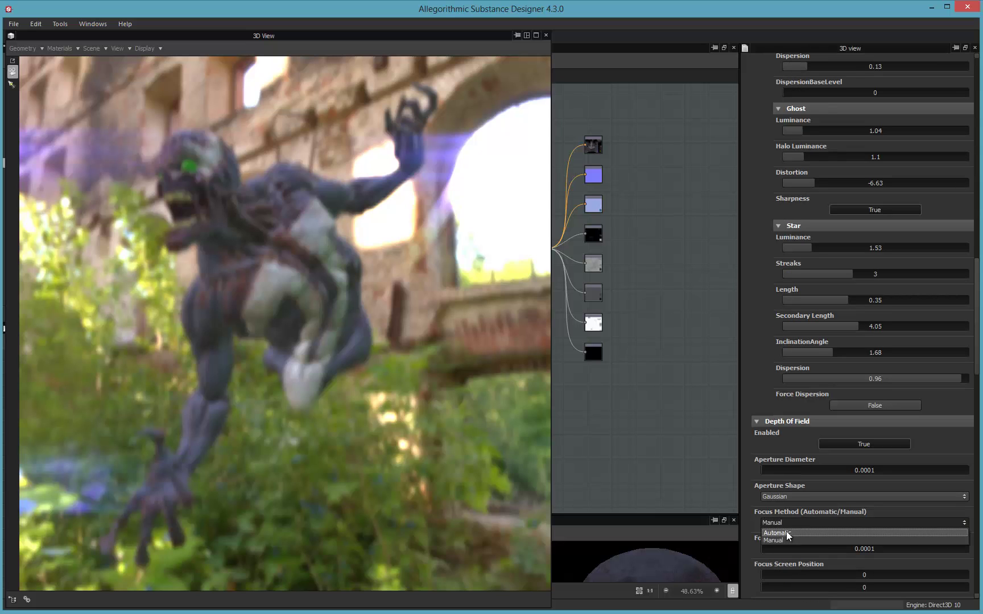
click(785, 533)
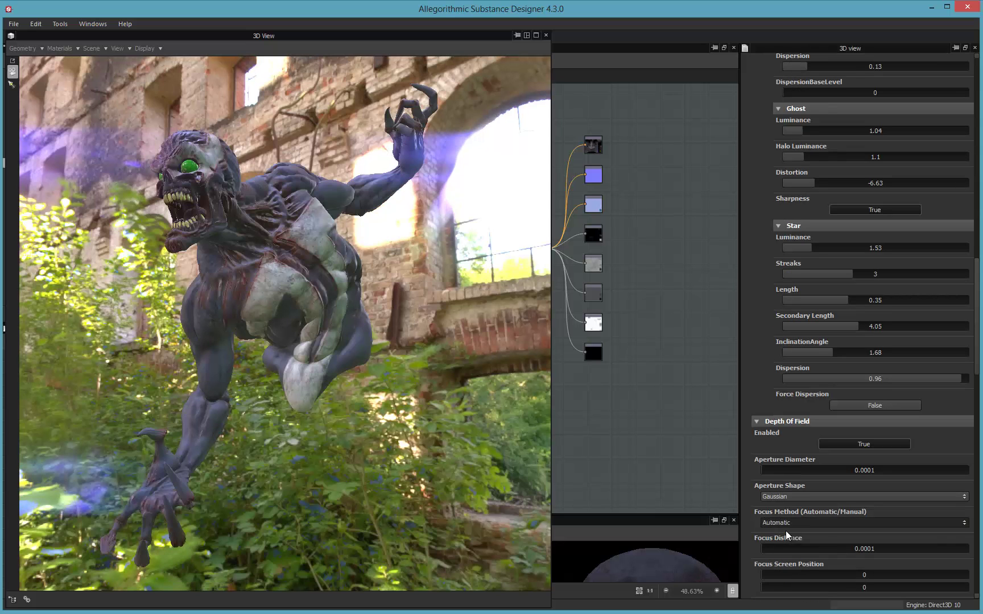
click(770, 471)
click(769, 471)
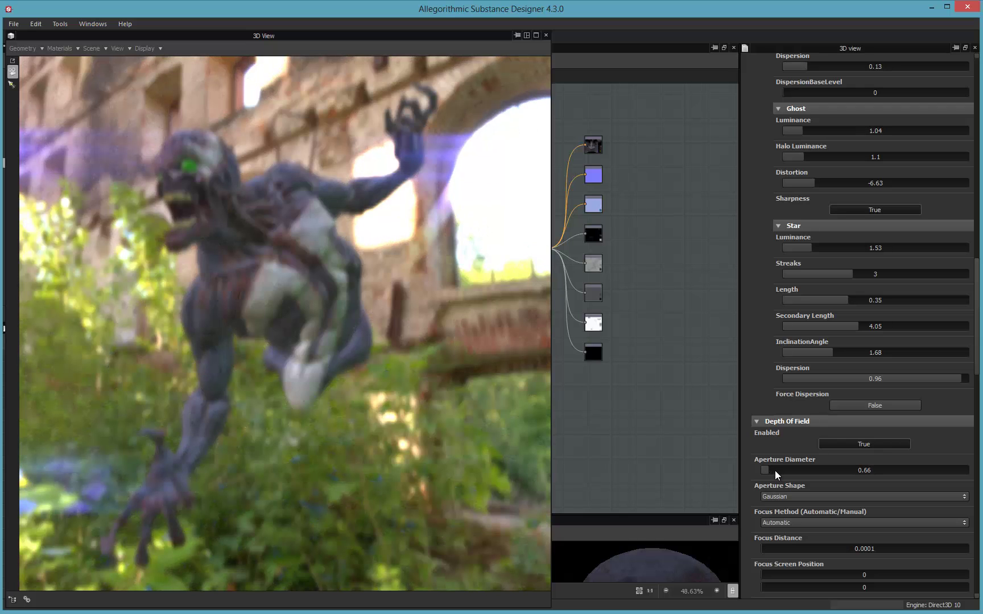
mouse_move(777, 475)
mouse_down()
mouse_move(837, 478)
mouse_move(772, 476)
mouse_move(783, 474)
mouse_up()
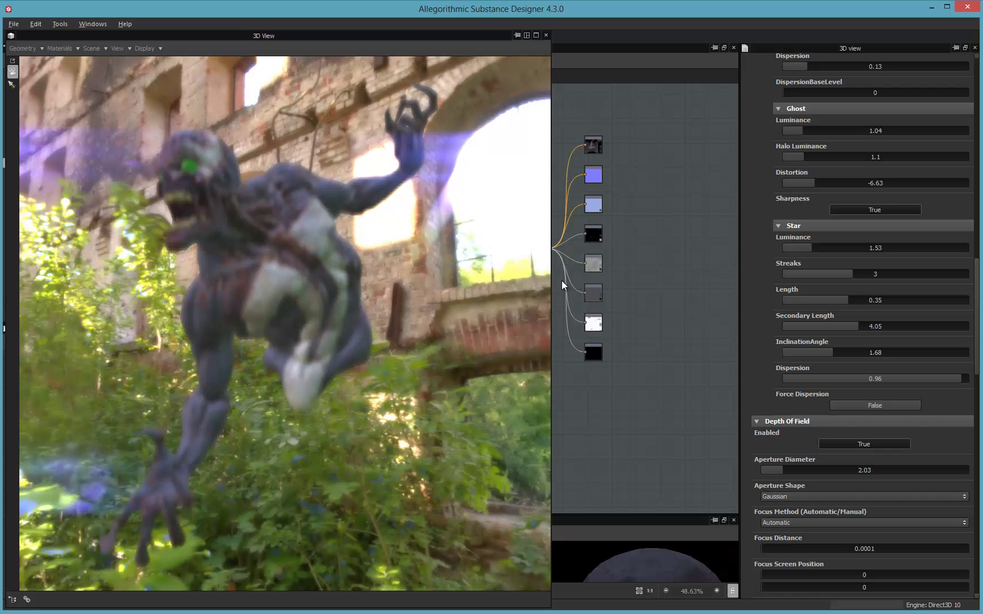
Return focus method to Manual and raise focus distance to 0.23, then about 1.5.
drag(222, 257, 221, 256)
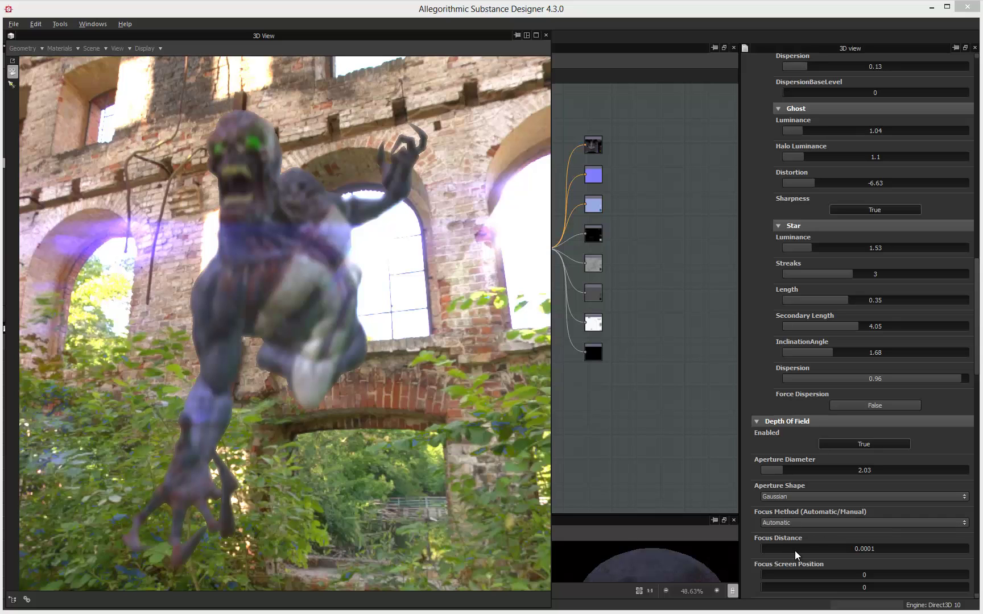
mouse_move(777, 554)
mouse_down()
mouse_move(785, 553)
mouse_move(760, 554)
mouse_up()
click(780, 523)
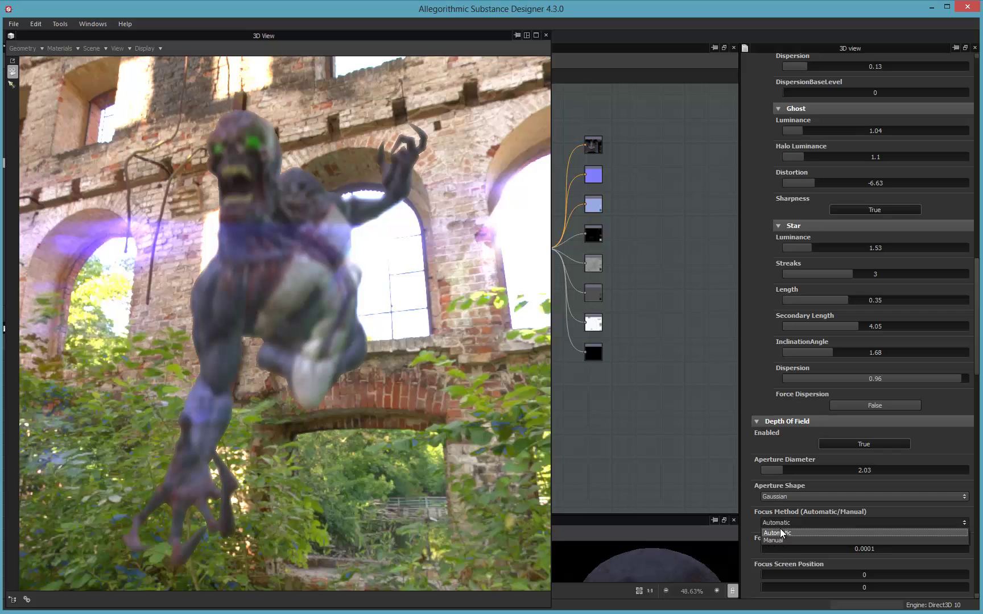
click(778, 541)
mouse_move(774, 551)
mouse_down()
mouse_move(805, 551)
mouse_move(765, 553)
mouse_up()
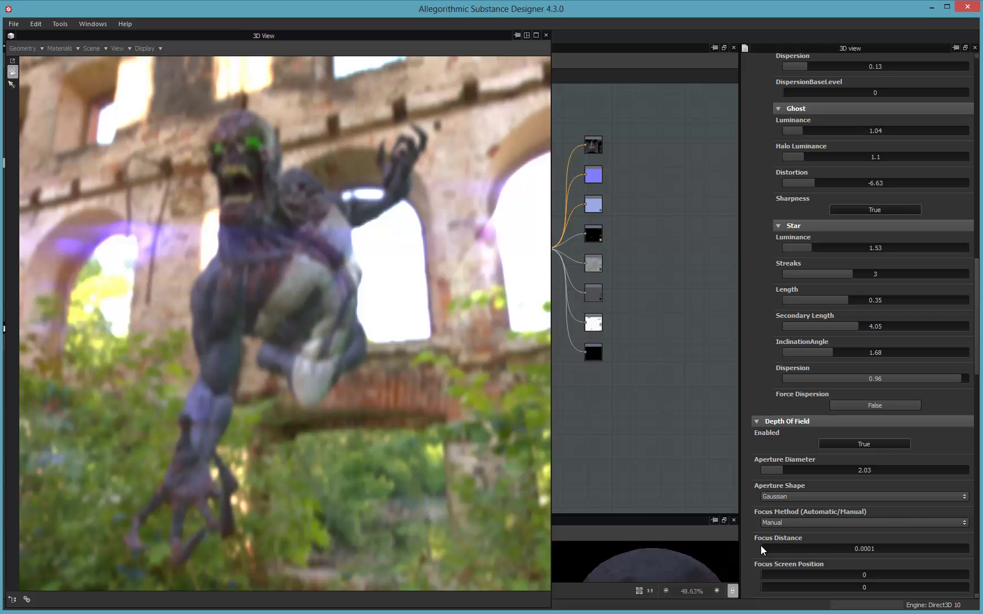
mouse_move(860, 553)
mouse_down()
mouse_move(872, 555)
mouse_move(864, 556)
mouse_up()
Enter exact focus distances of 0.1, then 0.5.
double_click(873, 551)
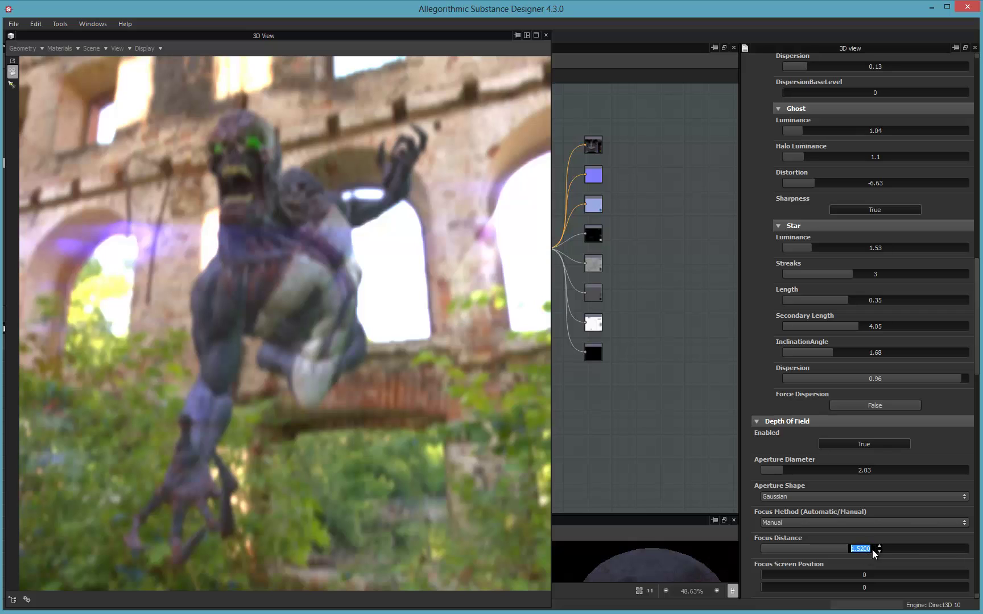
text(.1)
key(Return)
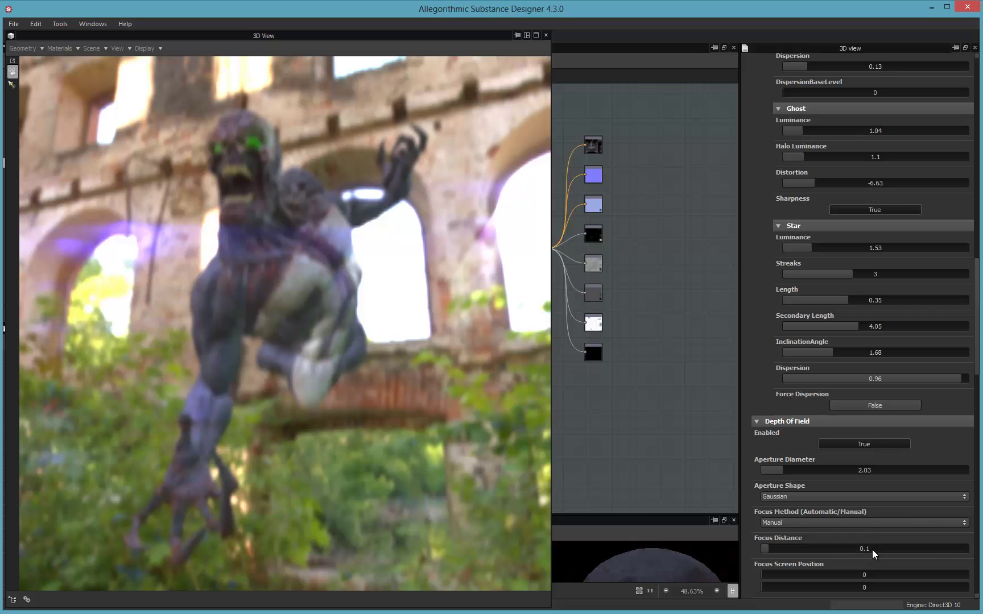
double_click(874, 552)
text(.5)
key(Return)
Set aperture diameter to 0.05 and drop focus distance to its minimum.
drag(774, 472, 765, 474)
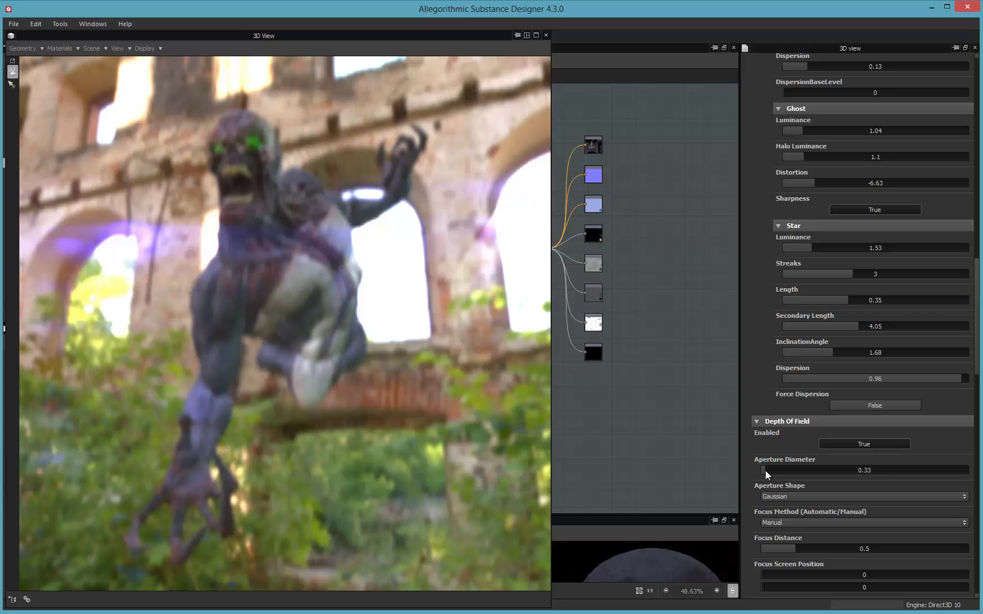
double_click(865, 471)
drag(871, 470, 861, 472)
text(05)
key(Return)
drag(778, 550, 763, 552)
Try Automatic focus again, widen the aperture, and set focus distance to 0.36.
click(793, 526)
click(790, 535)
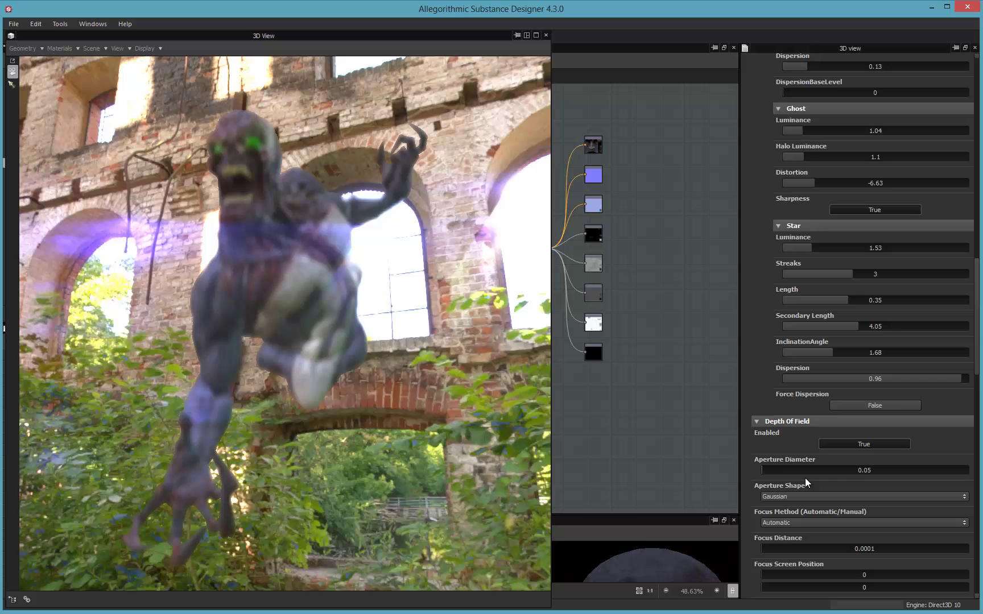
alt+drag(351, 310, 320, 304)
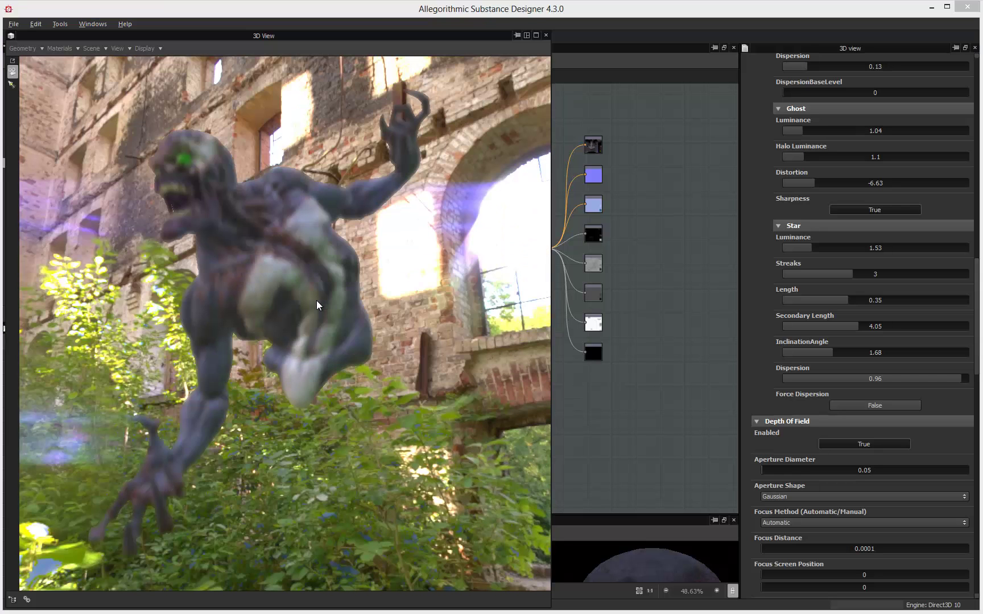
mouse_move(768, 475)
mouse_down()
mouse_move(834, 475)
mouse_move(765, 474)
mouse_up()
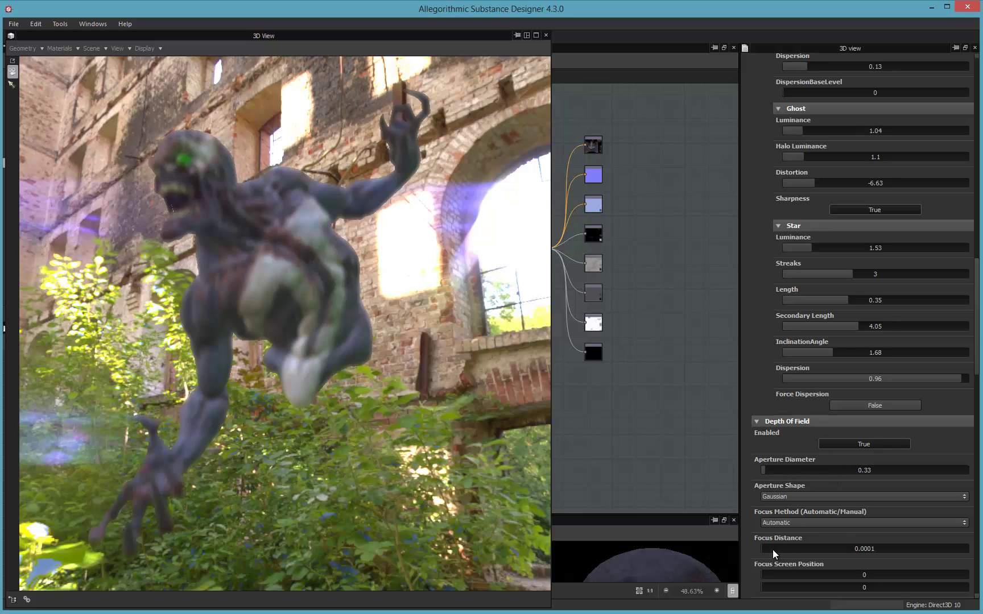
drag(774, 554, 788, 555)
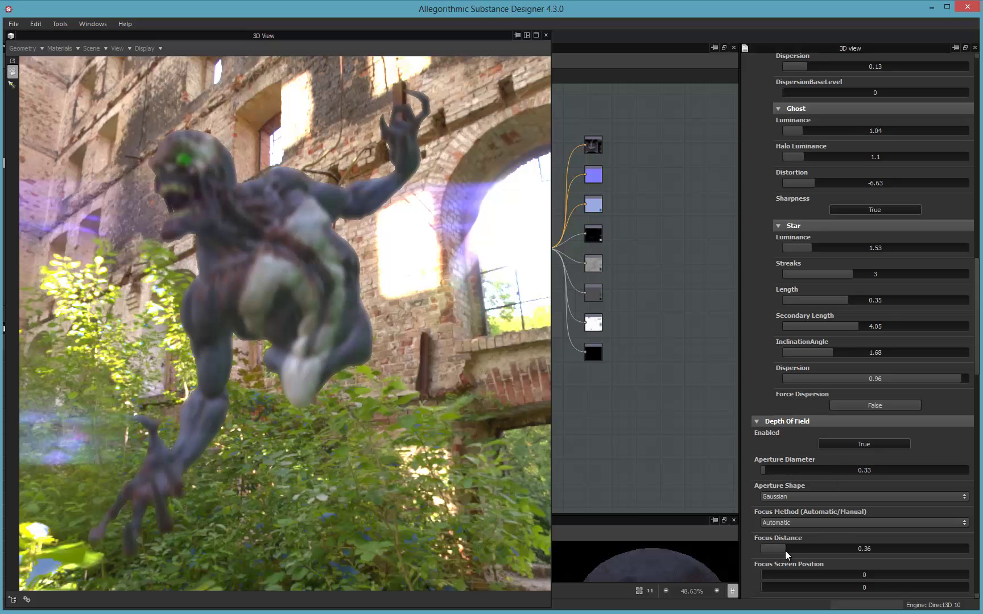
click(800, 523)
Switch focus method to Manual, raise focus distance, and set aperture diameter to 0.1.
click(785, 540)
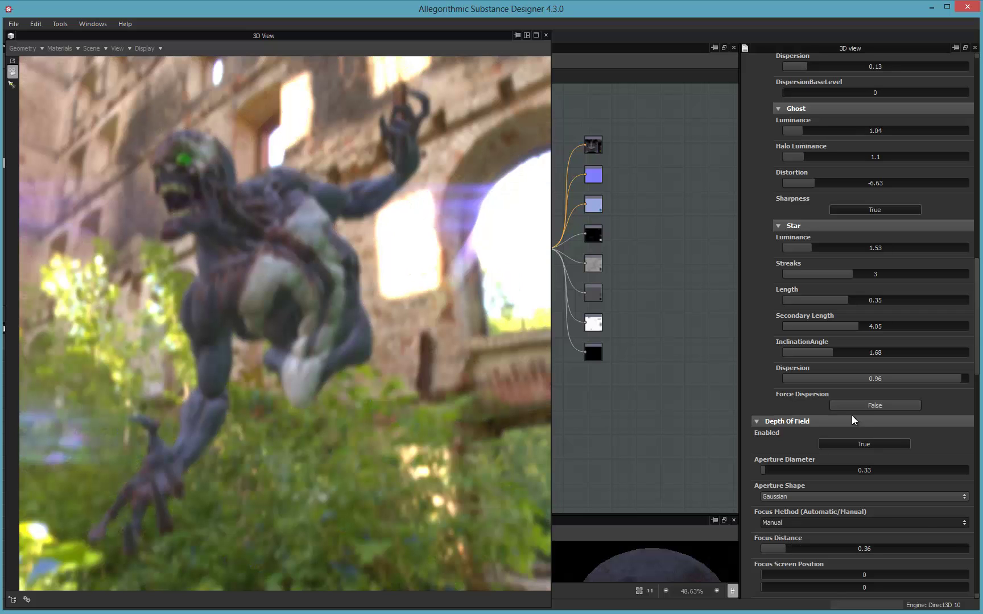
drag(783, 552, 831, 551)
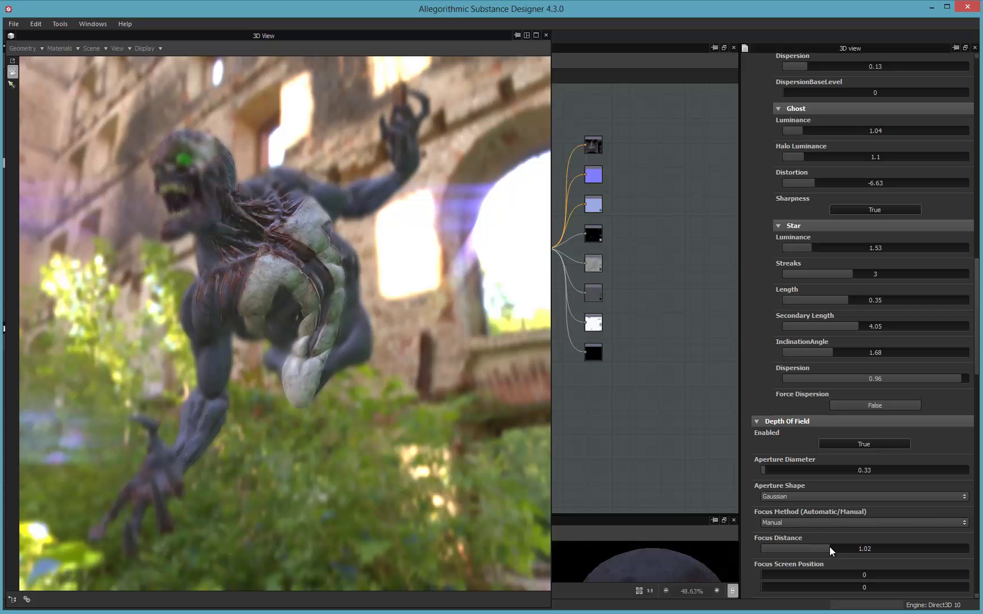
double_click(862, 471)
text(.1)
key(Return)
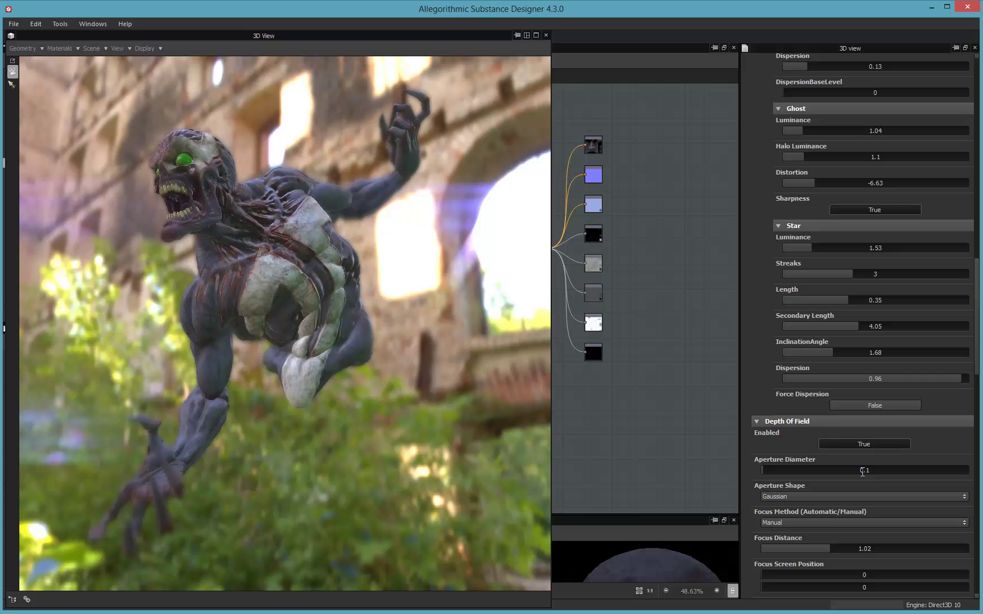
Lower the aperture diameter to 0.05 while checking the creature from new angles.
mouse_move(132, 253)
mouse_down()
mouse_move(145, 252)
mouse_move(124, 263)
mouse_up()
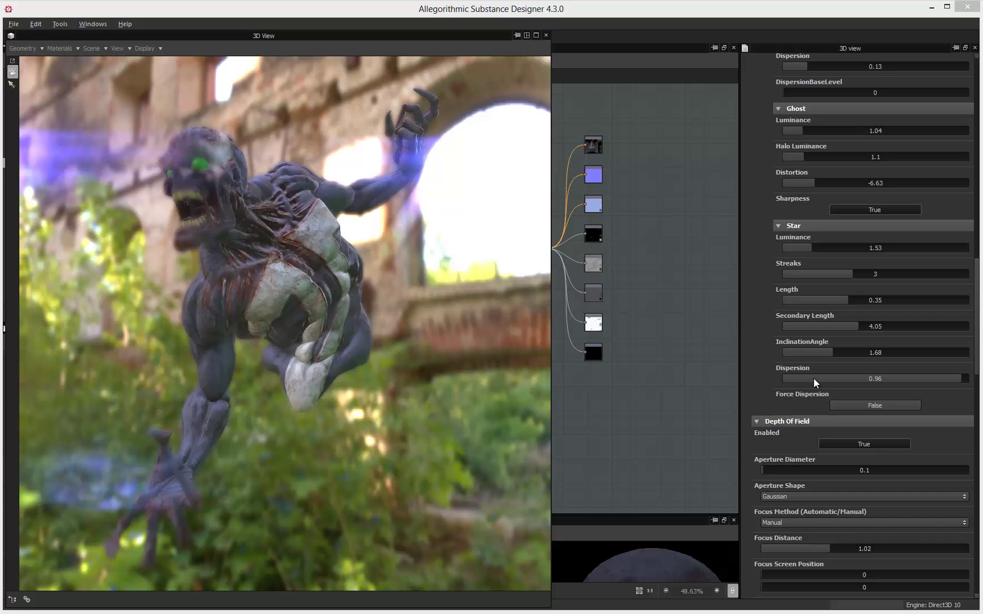
double_click(774, 469)
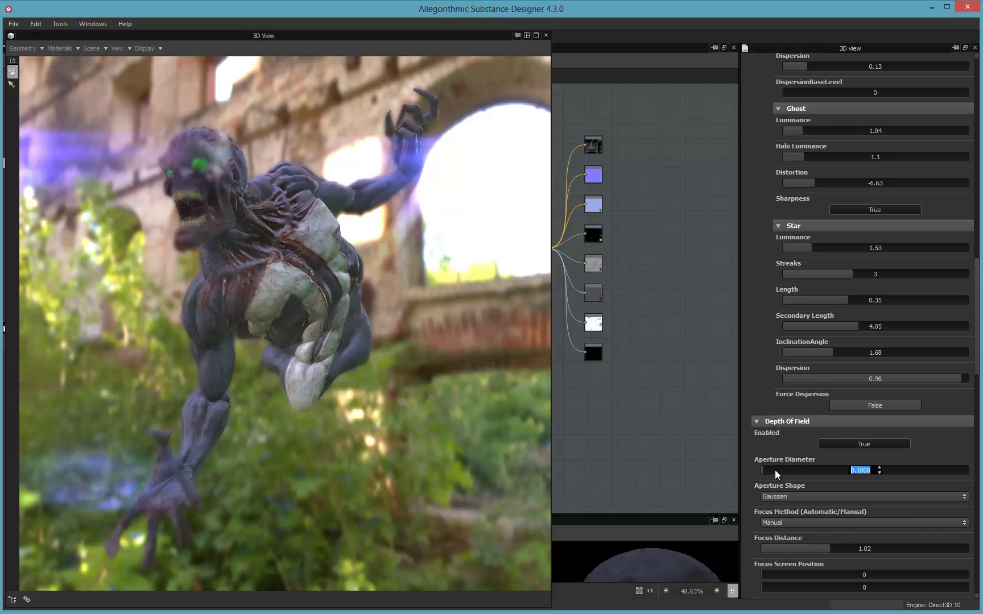
text(.05)
key(Return)
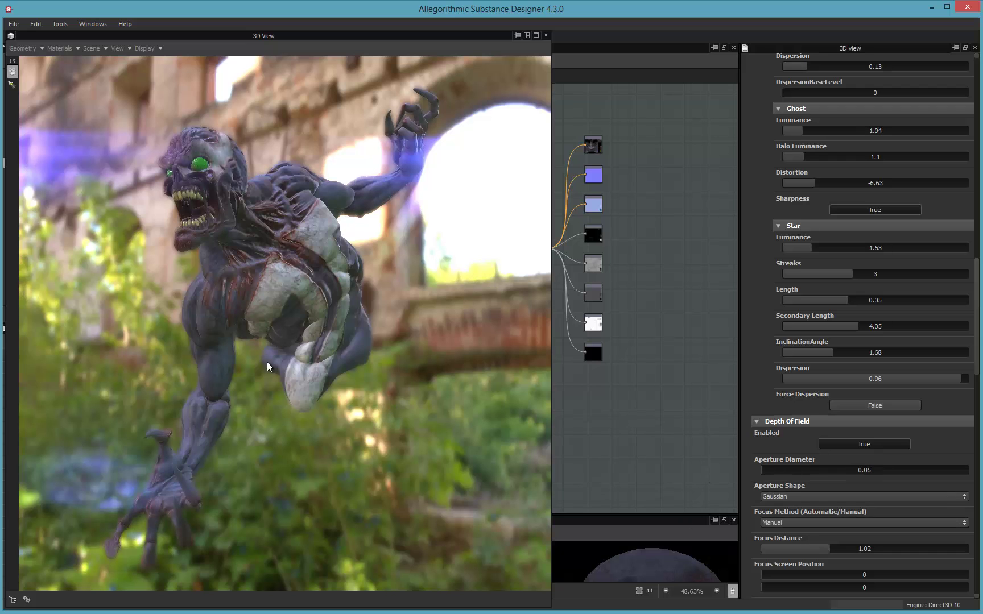
alt+drag(266, 362, 230, 331)
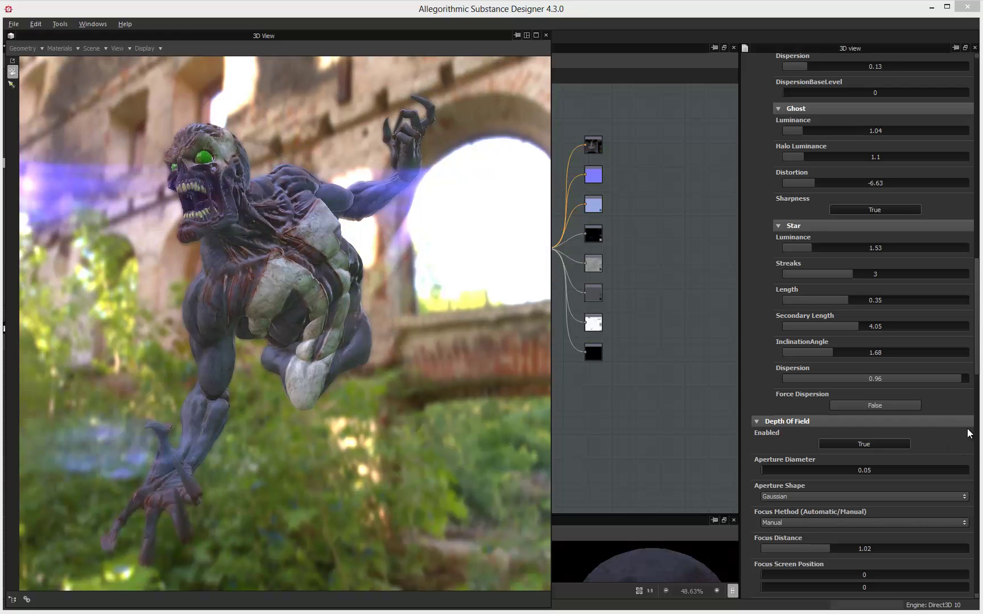
Set focus screen coordinates to 0.24 / 0.37, quality to 10 and edge quality to 4.
scroll(832, 344, down, 1)
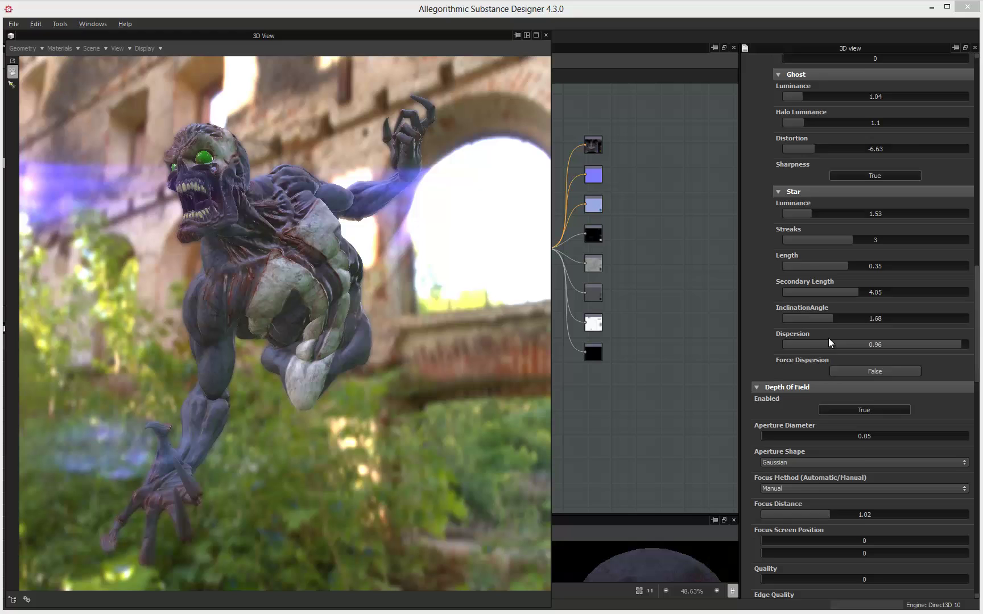
scroll(829, 338, down, 1)
click(811, 506)
click(838, 519)
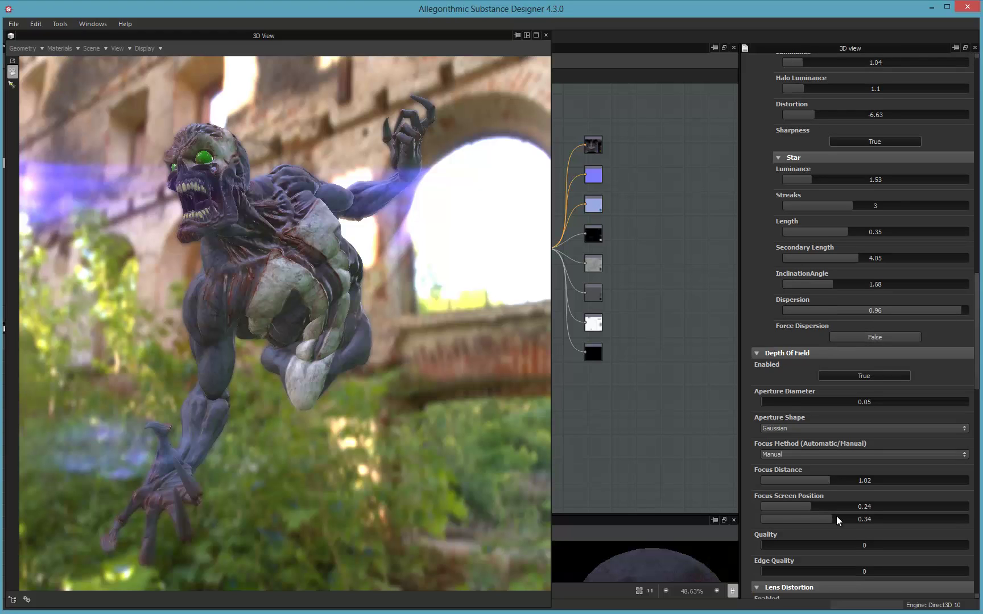
scroll(770, 505, down, 2)
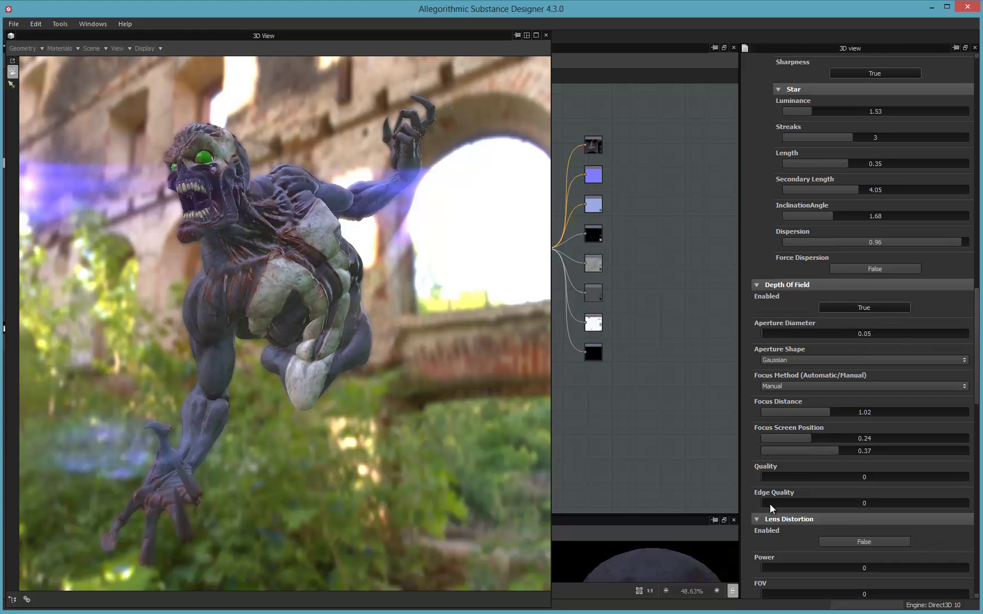
click(923, 476)
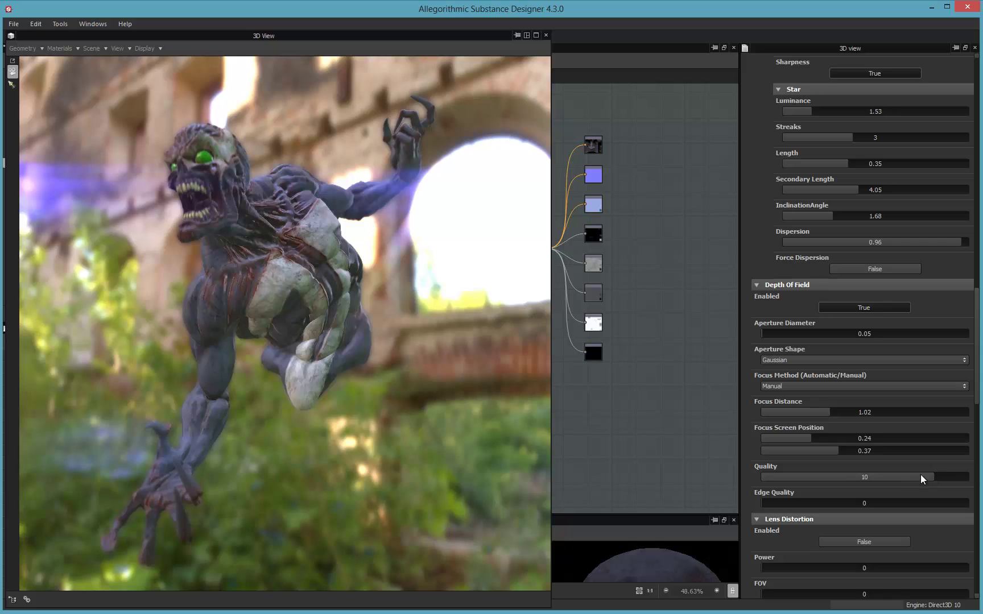
drag(775, 506, 980, 508)
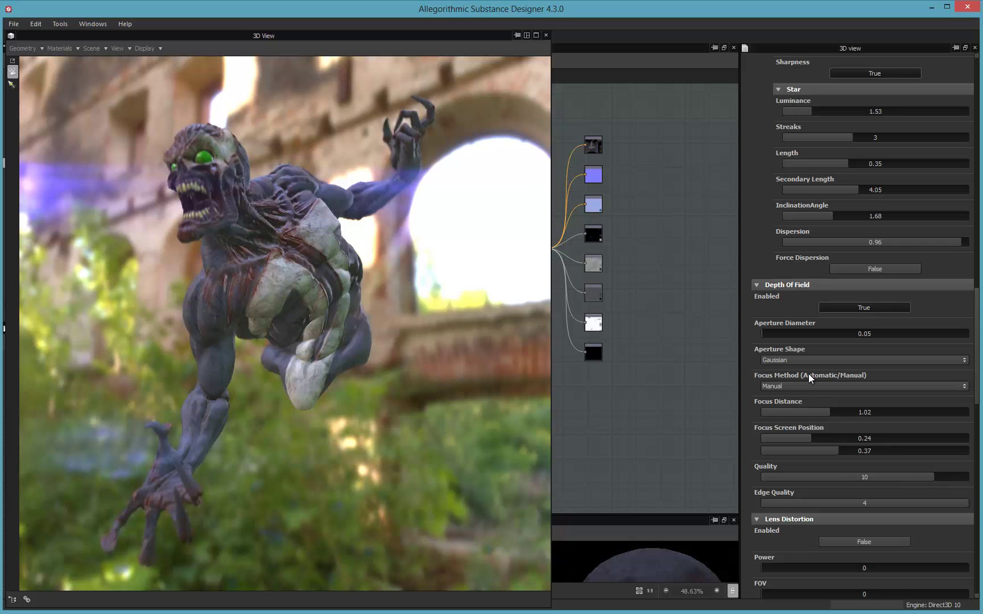
scroll(809, 376, down, 2)
Enable lens distortion and adjust its power, field of view, and edge smoothness to 1.
scroll(861, 414, down, 2)
click(859, 403)
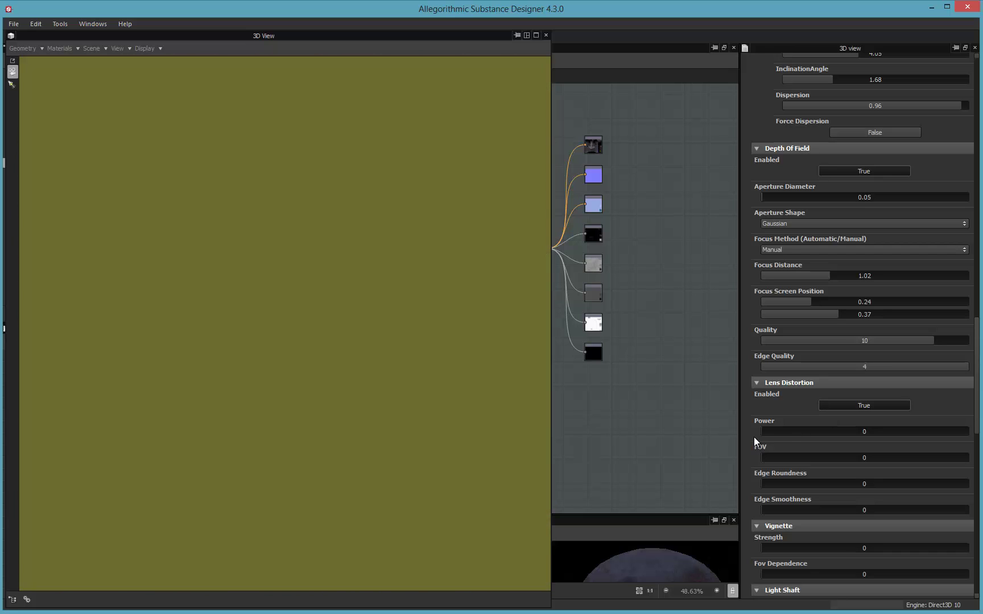
click(790, 431)
click(804, 458)
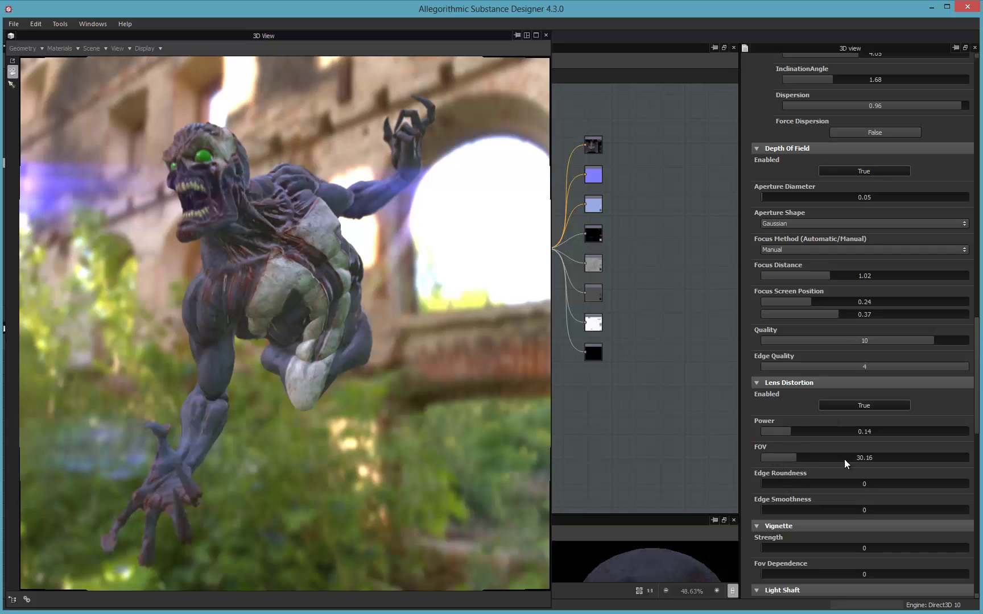
drag(844, 459, 641, 485)
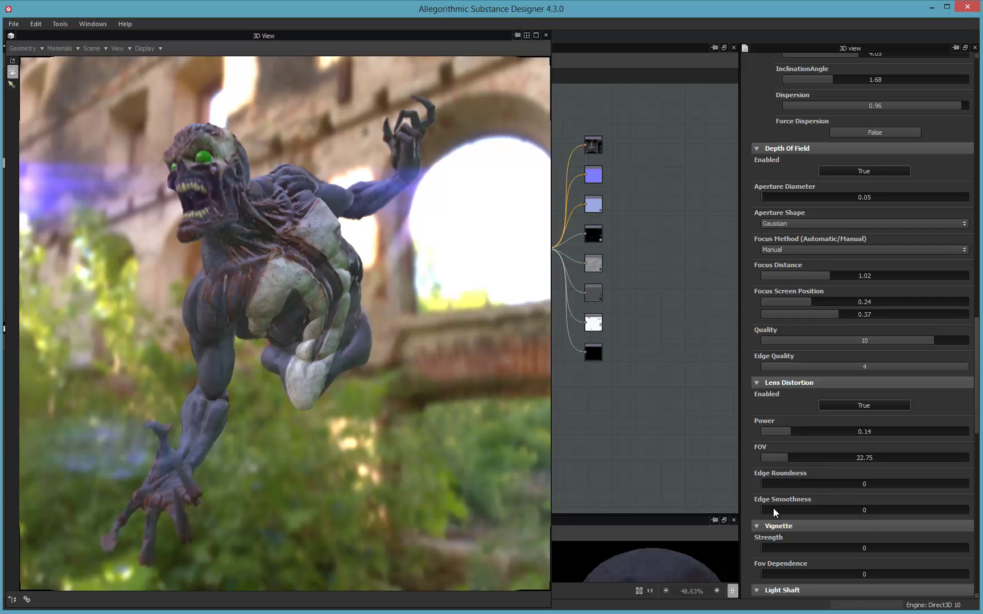
drag(773, 510, 972, 504)
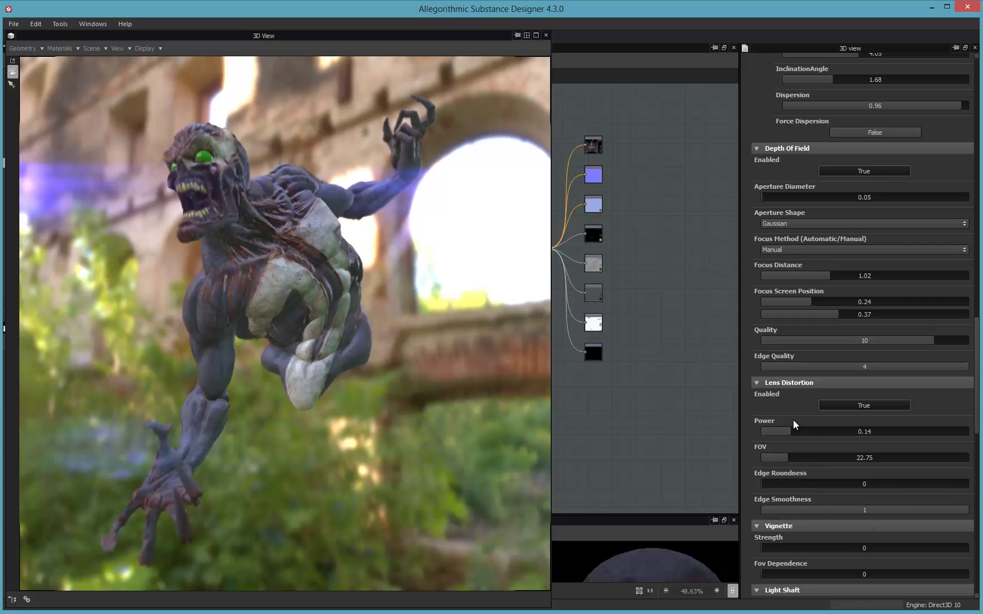
drag(786, 434, 830, 472)
Set vignette Fov Dependence to 0.3, then zero lens distortion power and disable it.
scroll(794, 353, down, 2)
drag(785, 502, 825, 506)
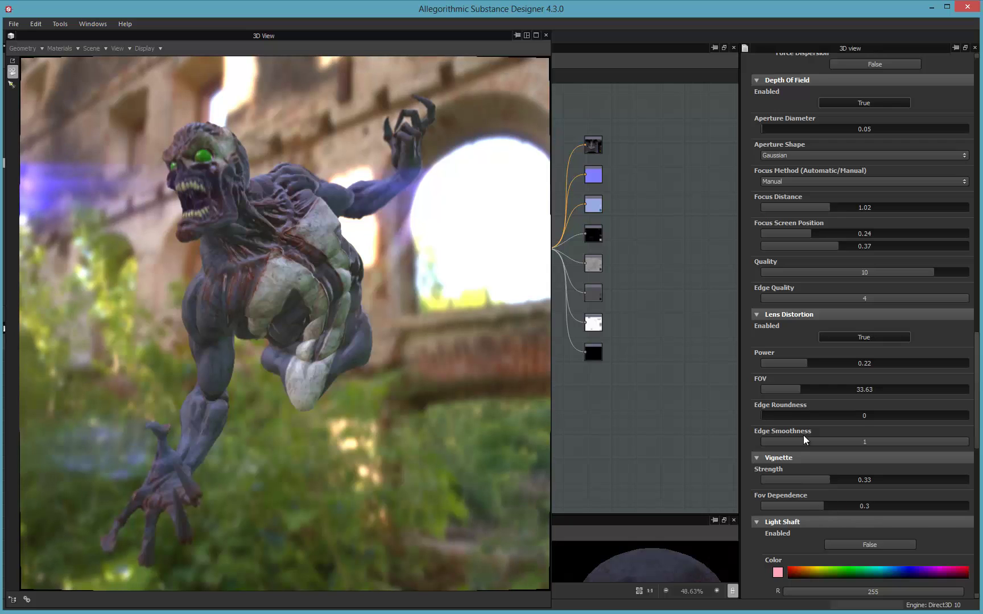
drag(779, 360, 758, 360)
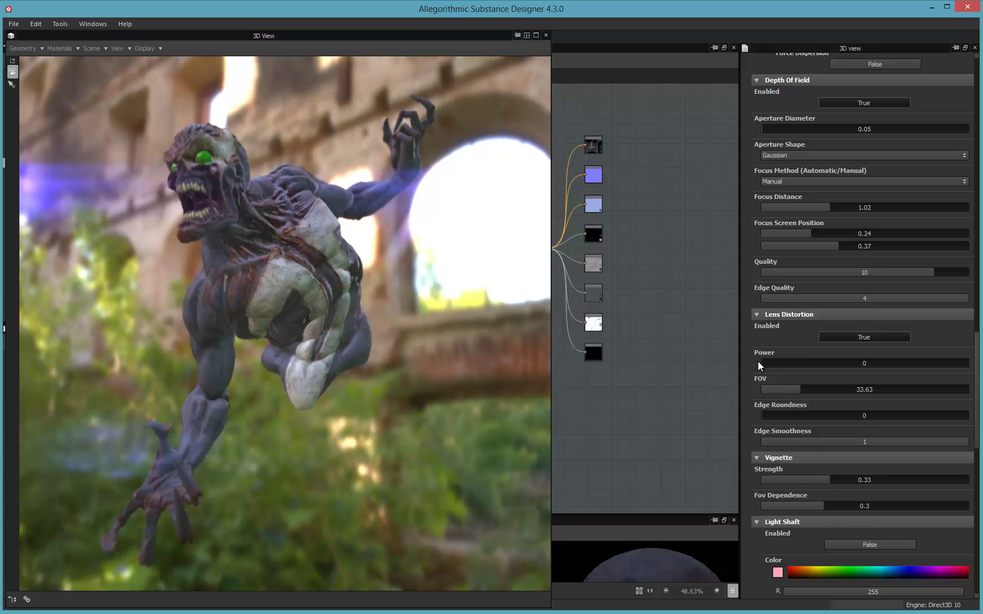
click(834, 336)
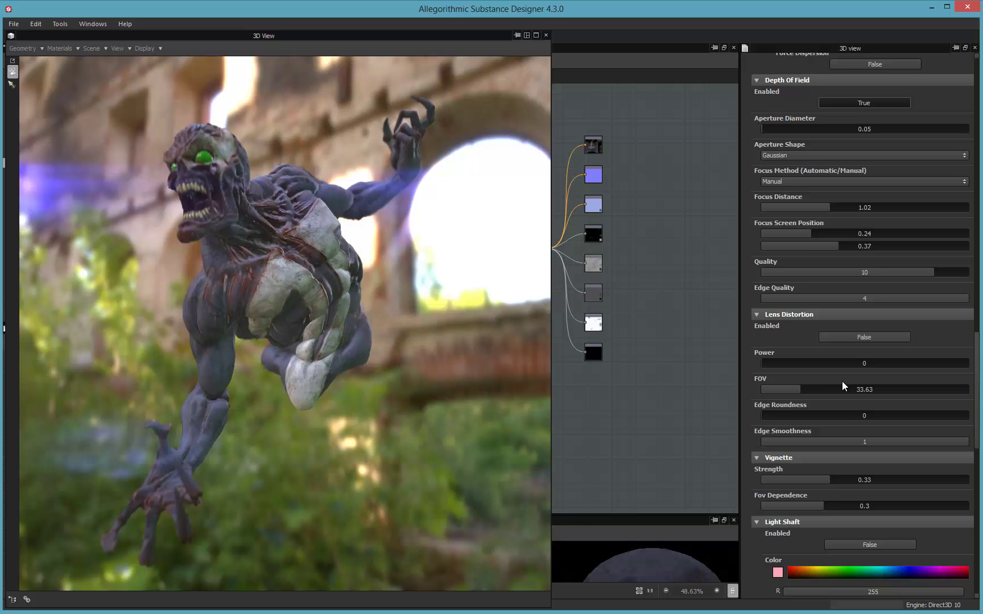
Try focus distances 1.2 and 0.8, then settle on 0.9.
scroll(822, 194, up, 1)
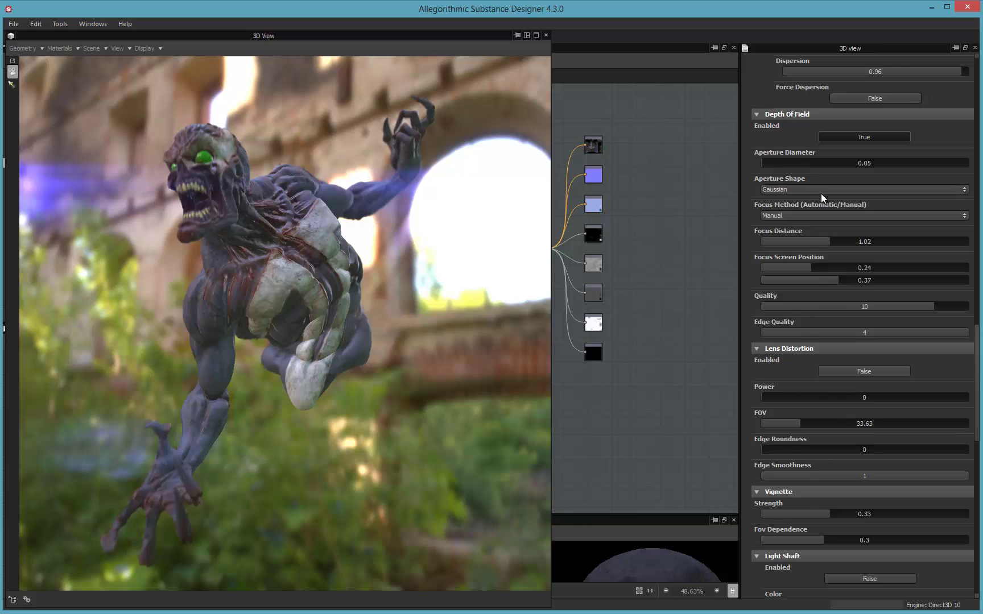
click(865, 241)
text(1.2)
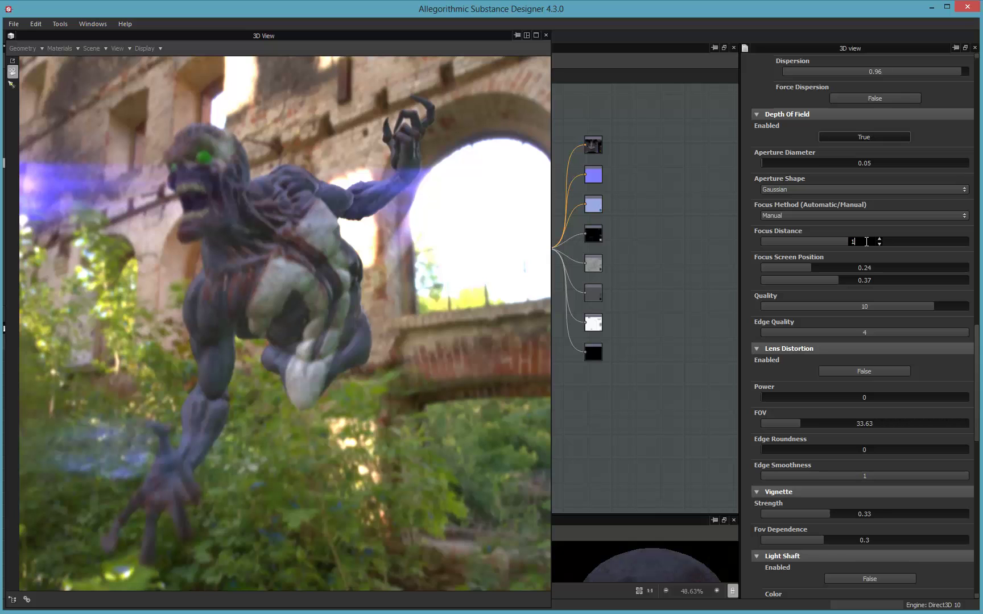
key(Return)
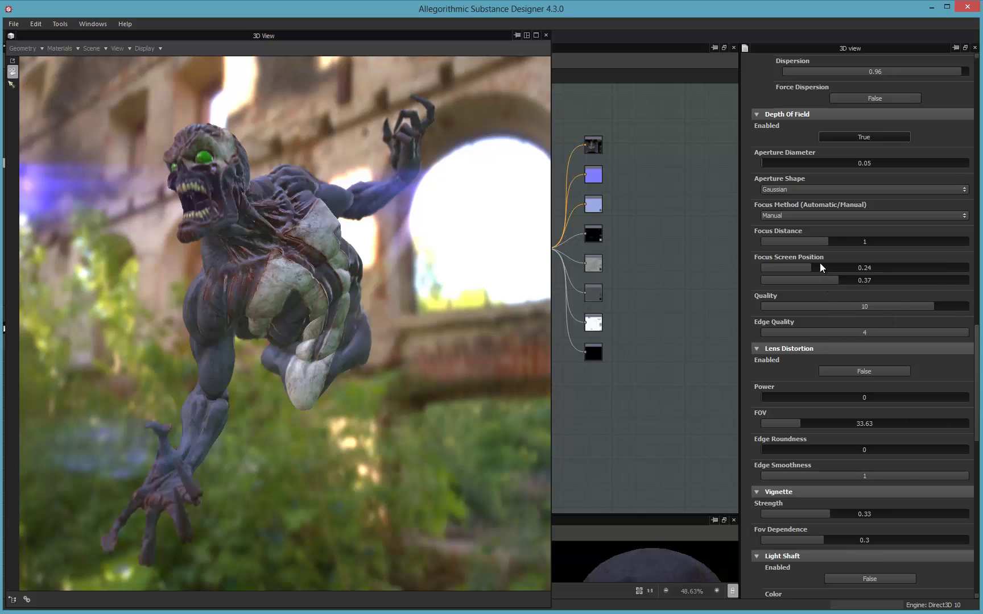
click(863, 239)
text(0.8)
key(Return)
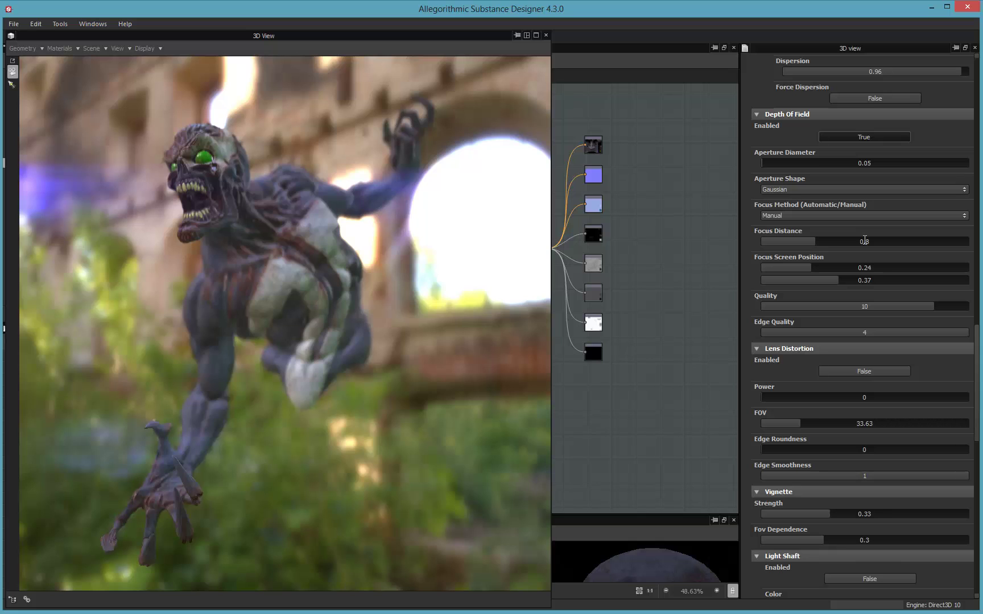
click(864, 239)
text(.9)
key(Return)
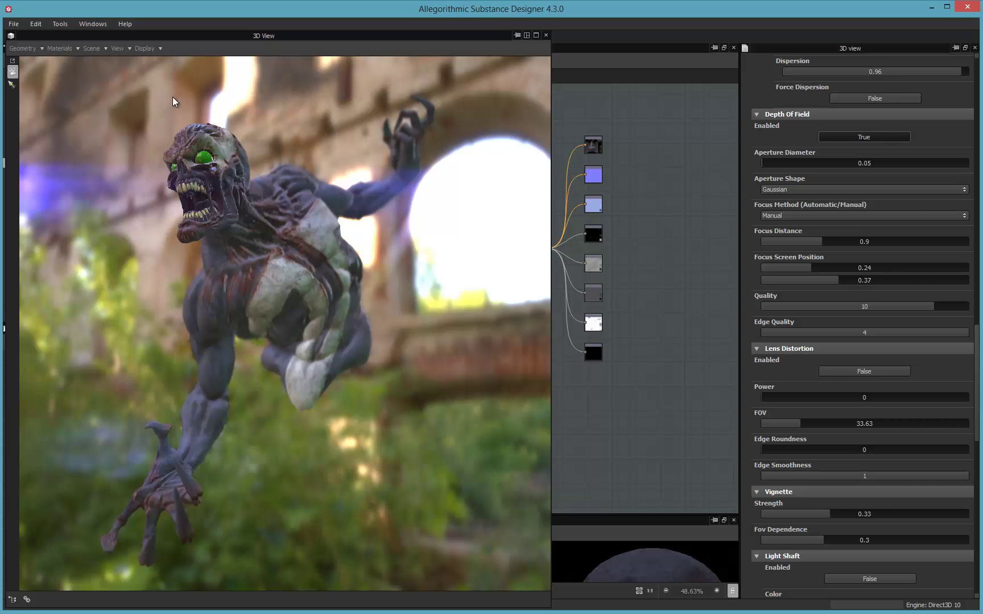
mouse_move(196, 229)
alt+mouse_down()
mouse_move(223, 227)
mouse_move(193, 231)
alt+mouse_up()
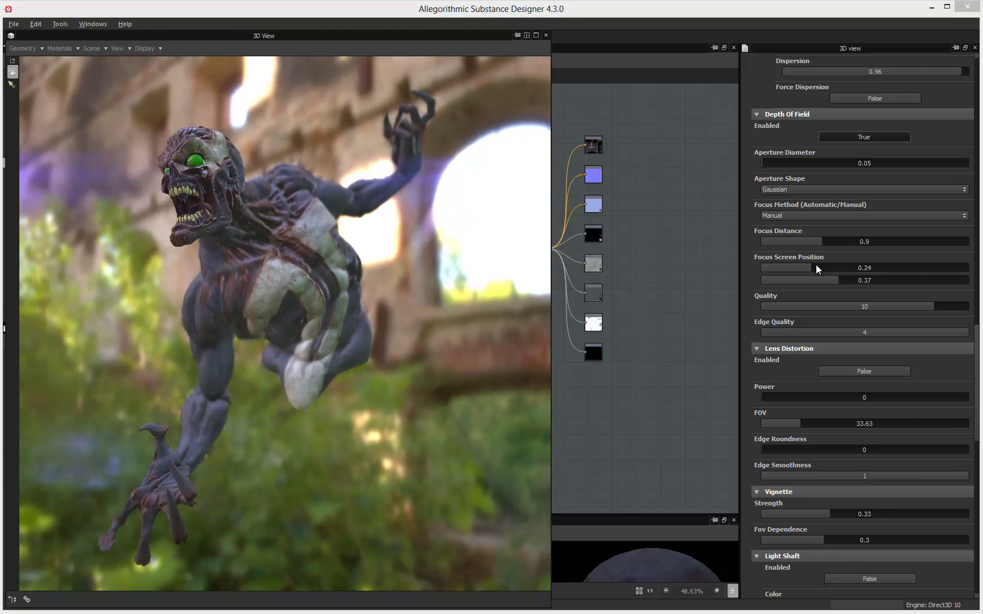
Enable light shafts and adjust their length and screen position.
scroll(816, 268, down, 5)
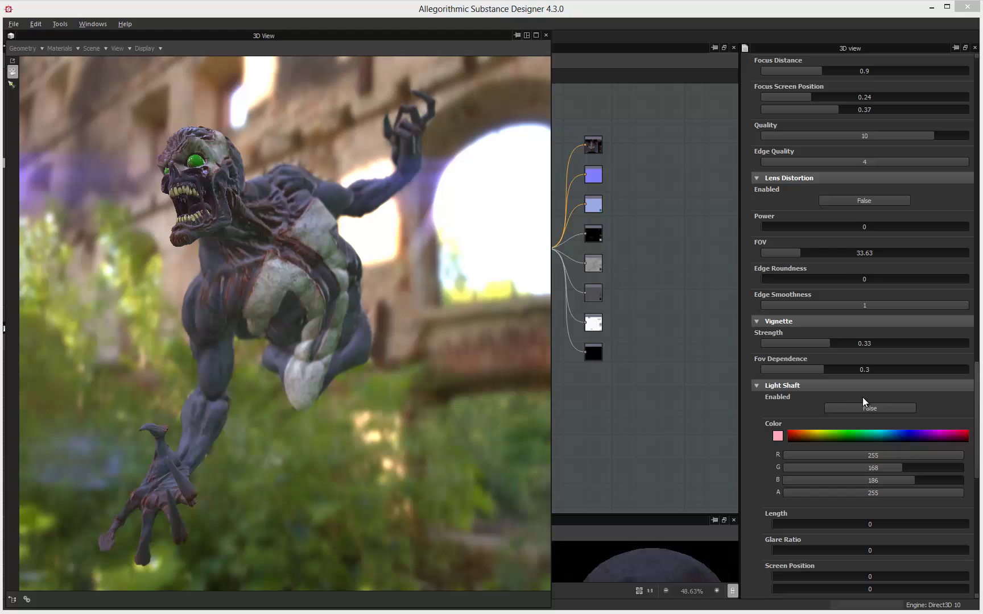
click(865, 408)
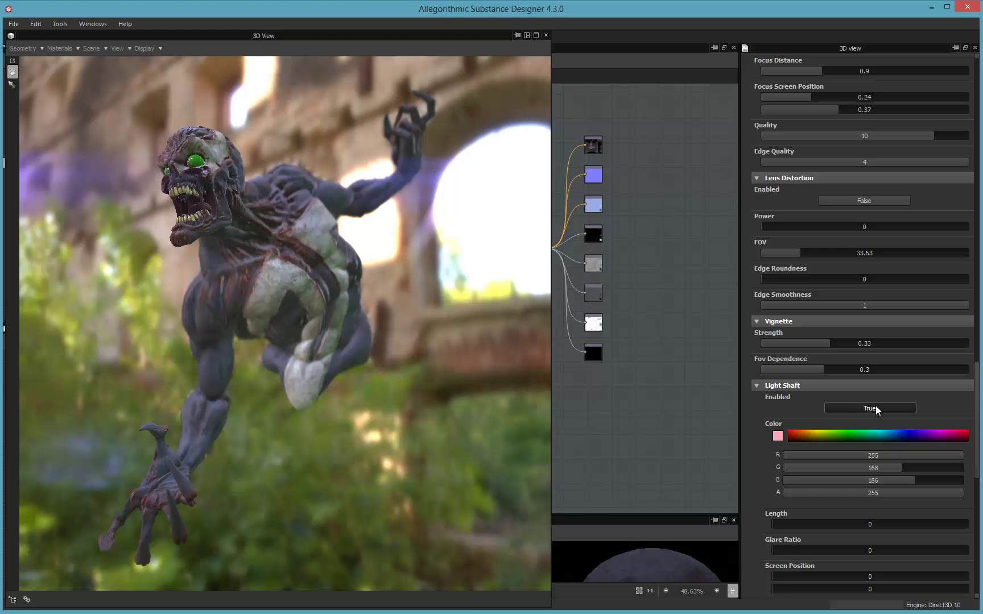
drag(784, 523, 920, 545)
mouse_move(805, 525)
mouse_down()
mouse_move(836, 527)
mouse_move(813, 525)
mouse_up()
drag(789, 578, 855, 590)
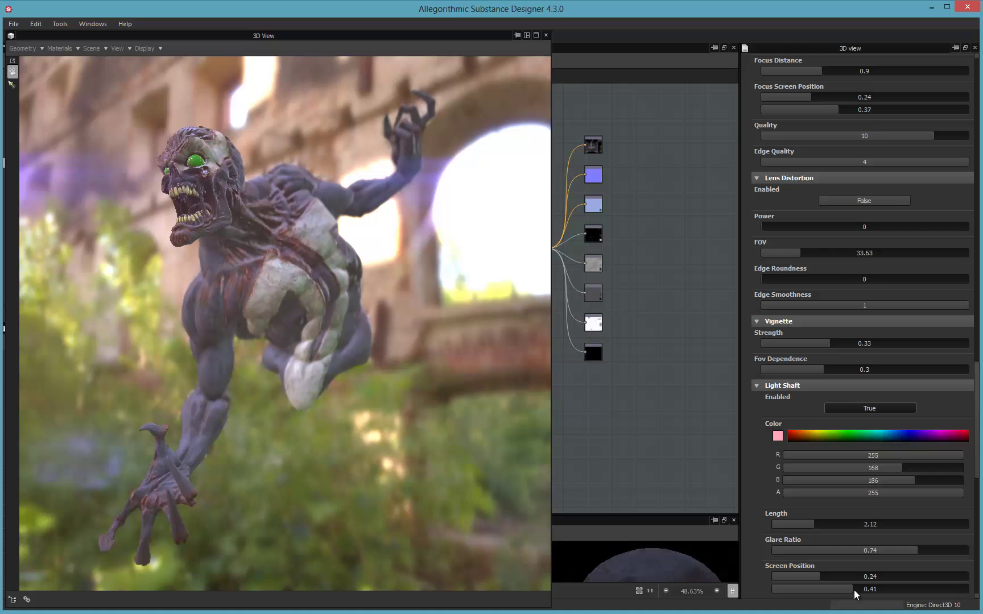
Make the light shaft colour dark red (R162 G1 B1).
click(778, 436)
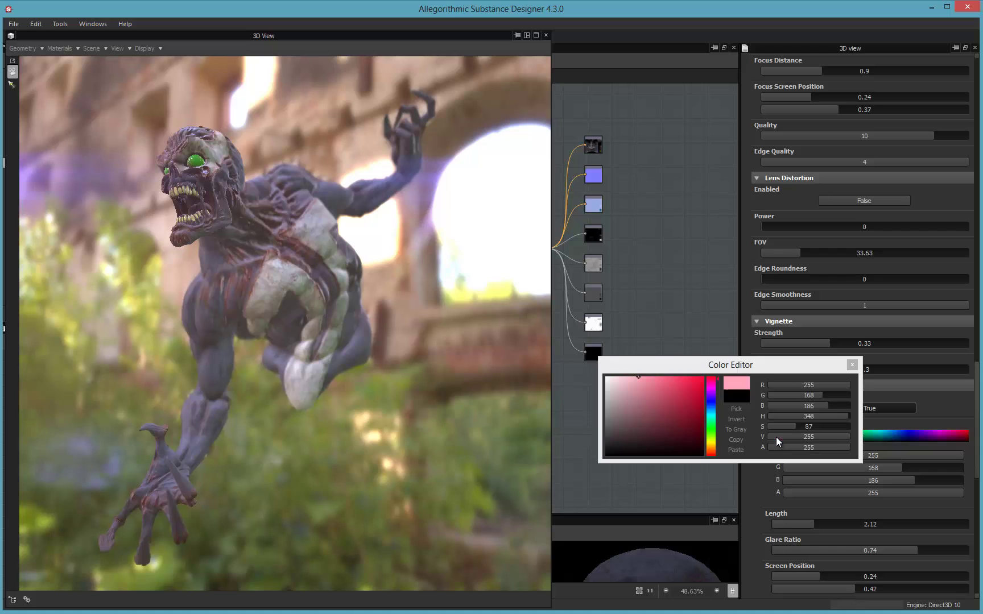
click(712, 401)
drag(680, 380, 700, 374)
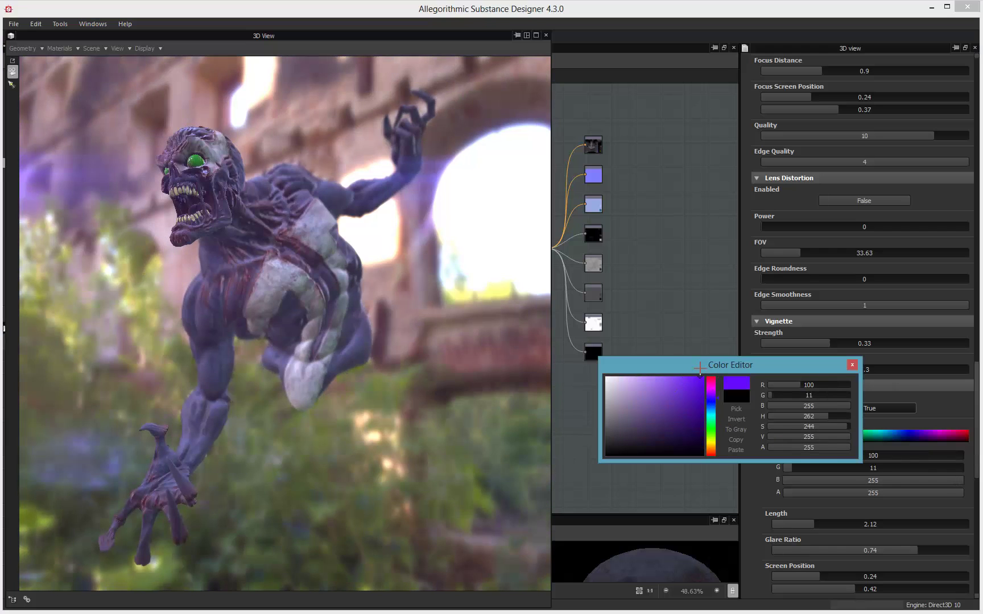
drag(711, 421, 711, 453)
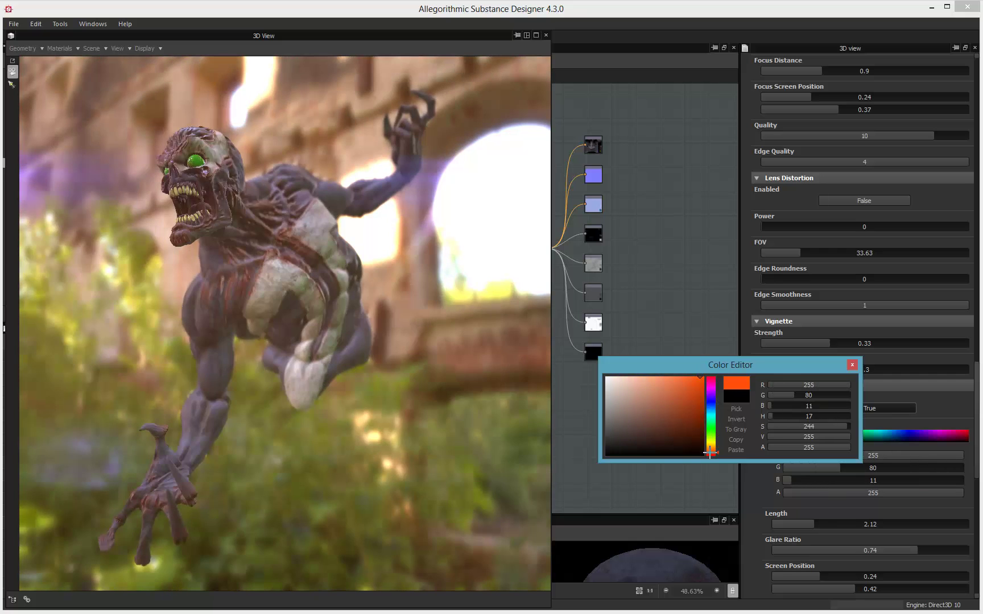
mouse_move(686, 407)
mouse_down()
mouse_move(704, 410)
mouse_move(712, 460)
mouse_up()
click(713, 426)
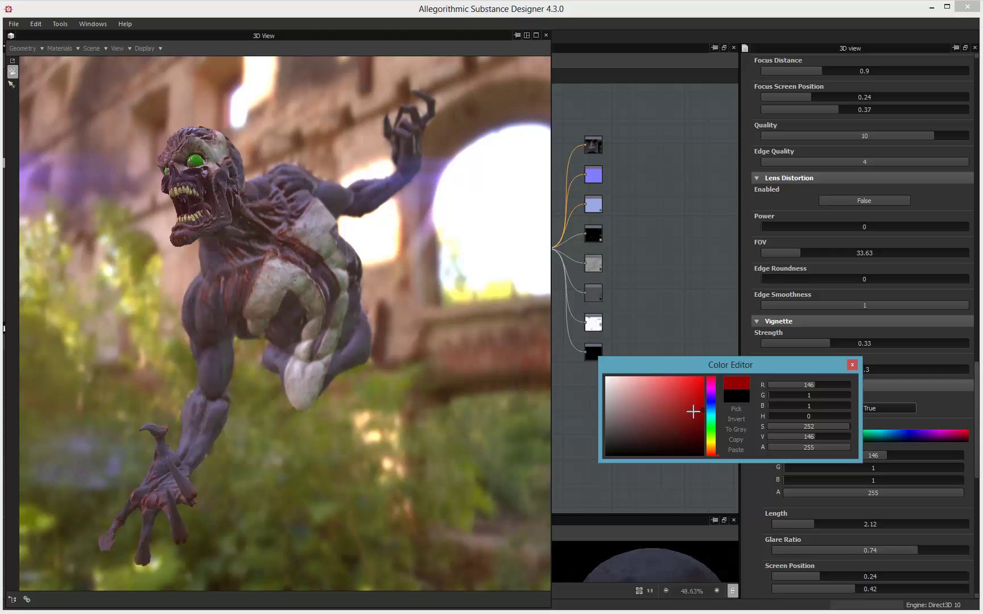
click(703, 404)
click(843, 522)
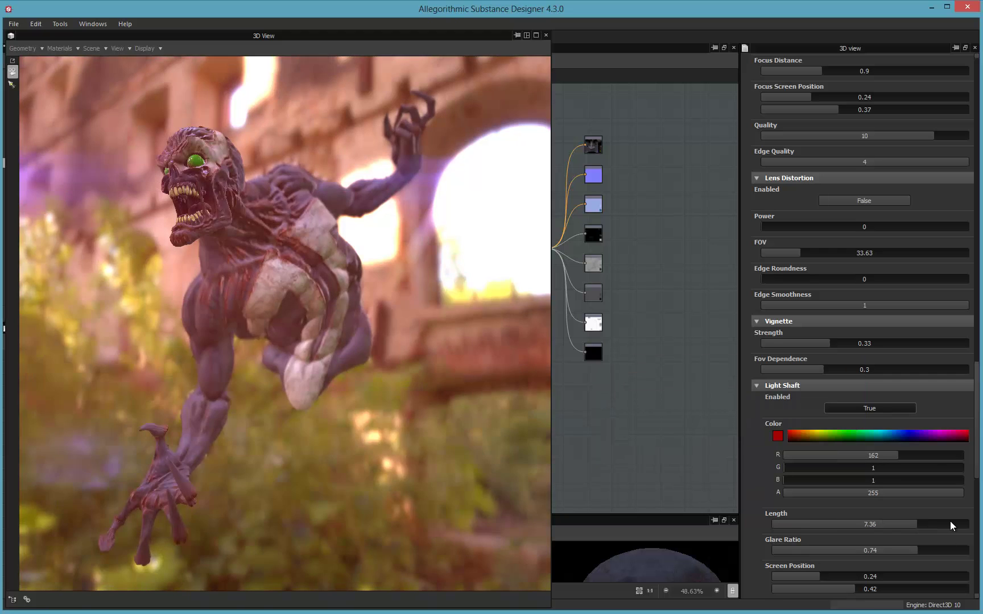
Shorten the light shafts to 1.13 and give the diffraction ring slight strength.
drag(950, 521, 794, 516)
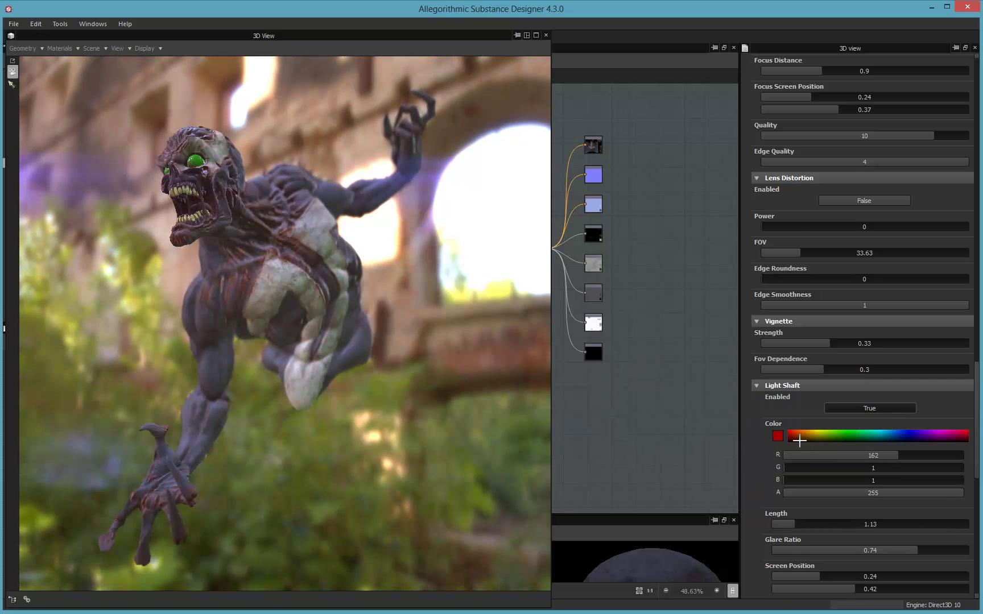
scroll(793, 453, down, 3)
drag(787, 523, 781, 570)
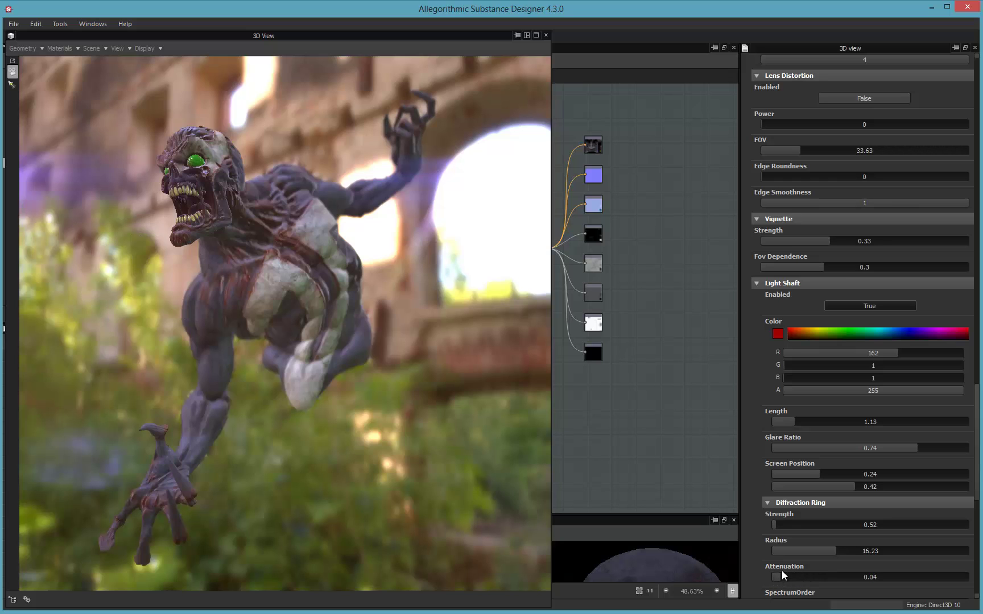
Set diffraction ring radius 15.94 and attenuation 0.32, lowering strength to about 3.04.
drag(790, 526, 773, 554)
scroll(785, 455, down, 1)
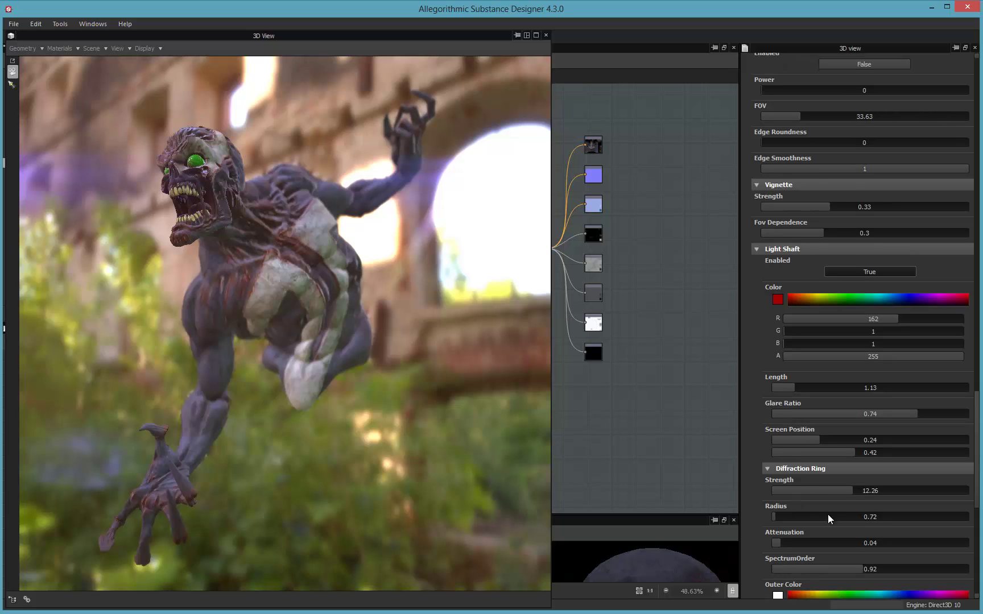
drag(828, 516, 848, 543)
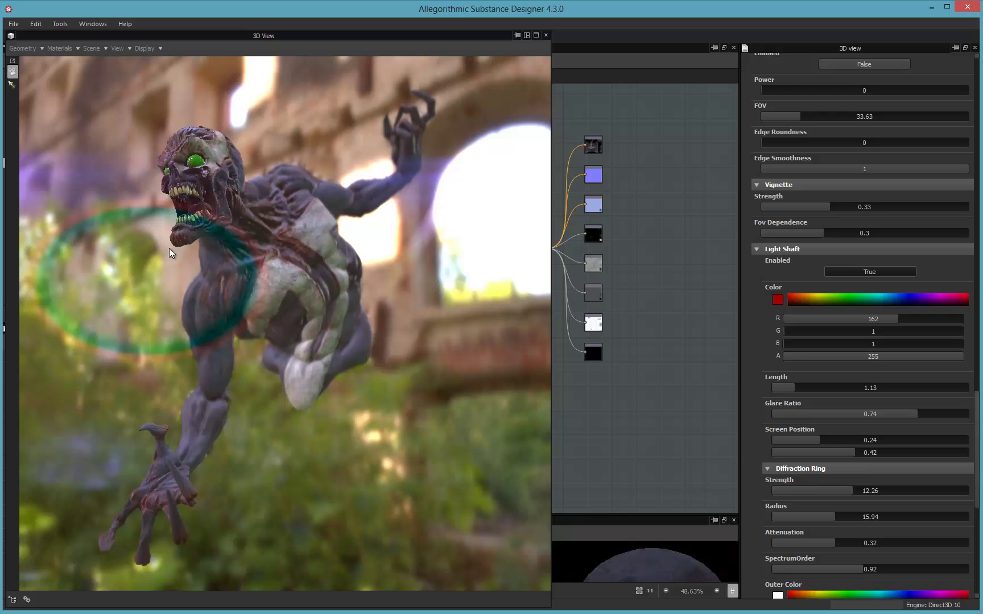
scroll(790, 439, down, 2)
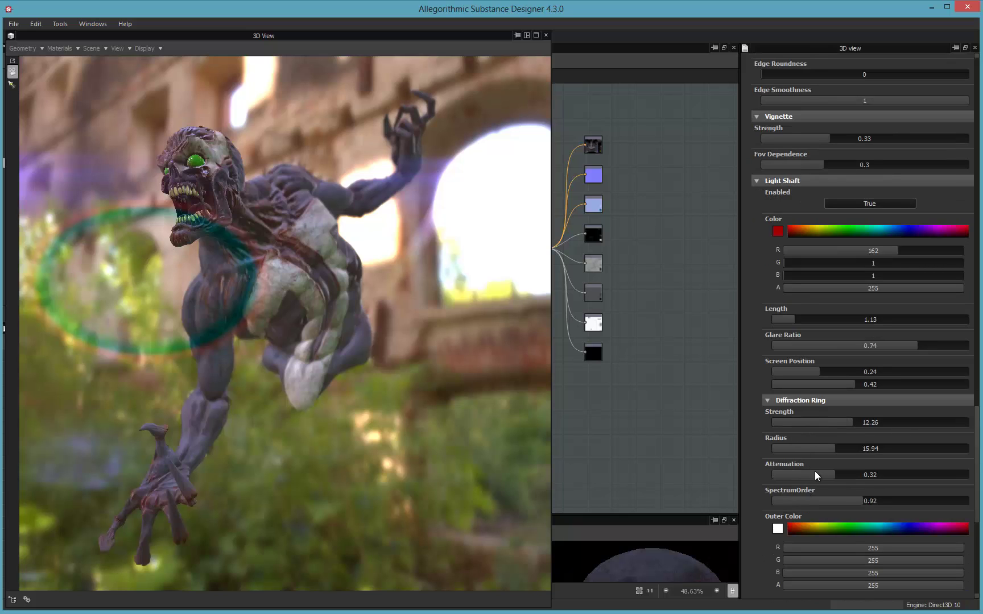
scroll(822, 398, down, 2)
drag(846, 352, 792, 351)
scroll(794, 346, down, 2)
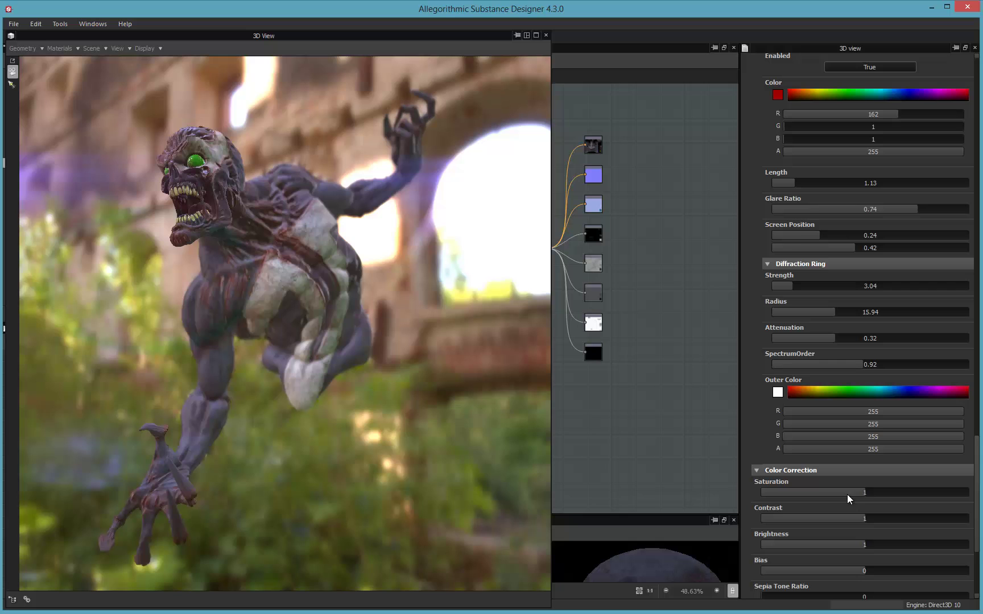
Set saturation 0.89, contrast 1.02, brightness 1.01, bias 0.03 and sepia ratio 0.34.
drag(847, 498, 865, 561)
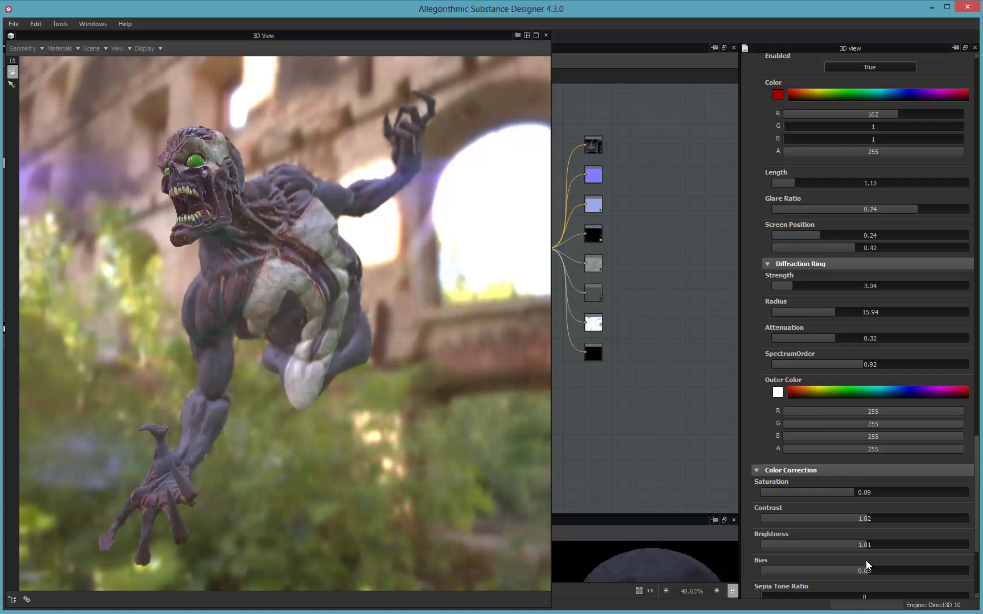
scroll(808, 399, down, 3)
drag(772, 531, 808, 531)
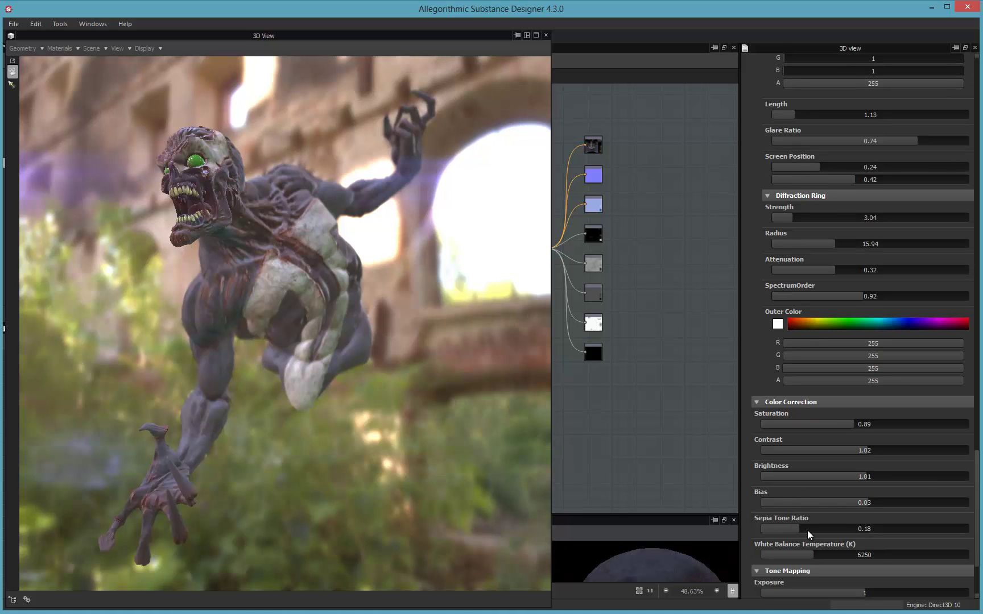
scroll(821, 426, down, 3)
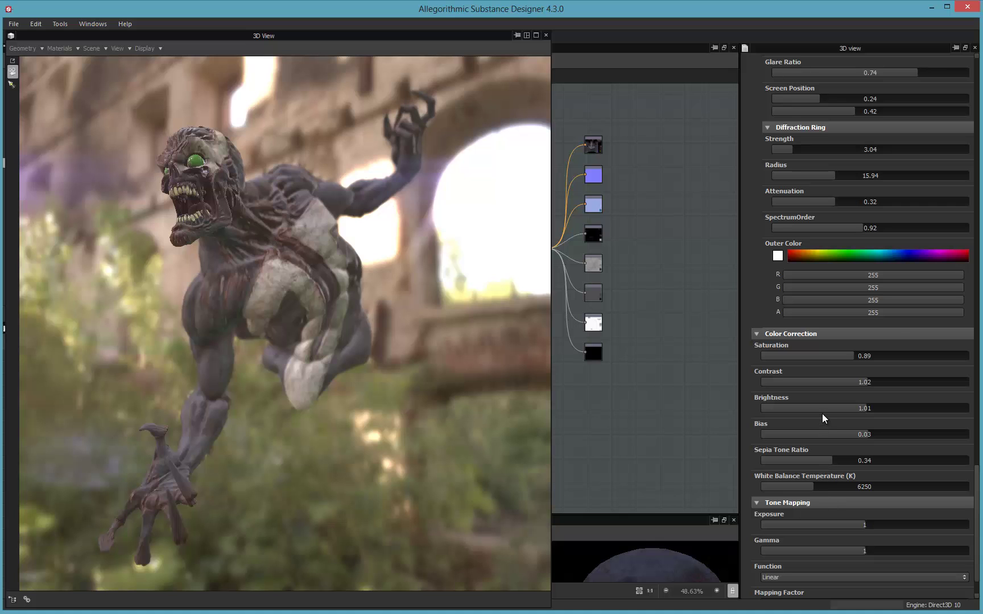
drag(351, 226, 373, 225)
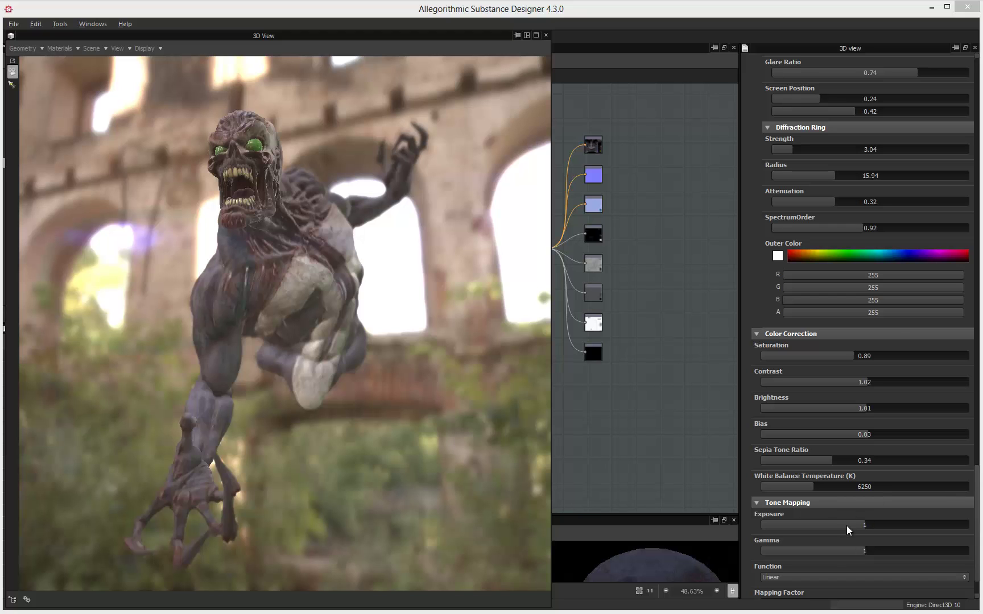
Set gamma to 0.91, choose Sensitometric tone mapping, and raise exposure to 1.2.
drag(846, 525, 869, 522)
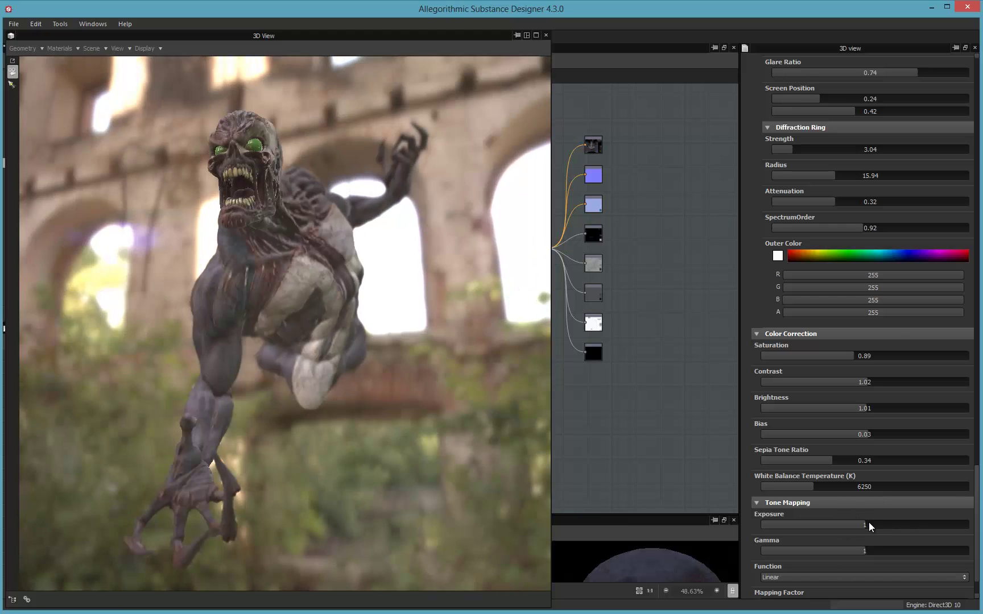
click(851, 555)
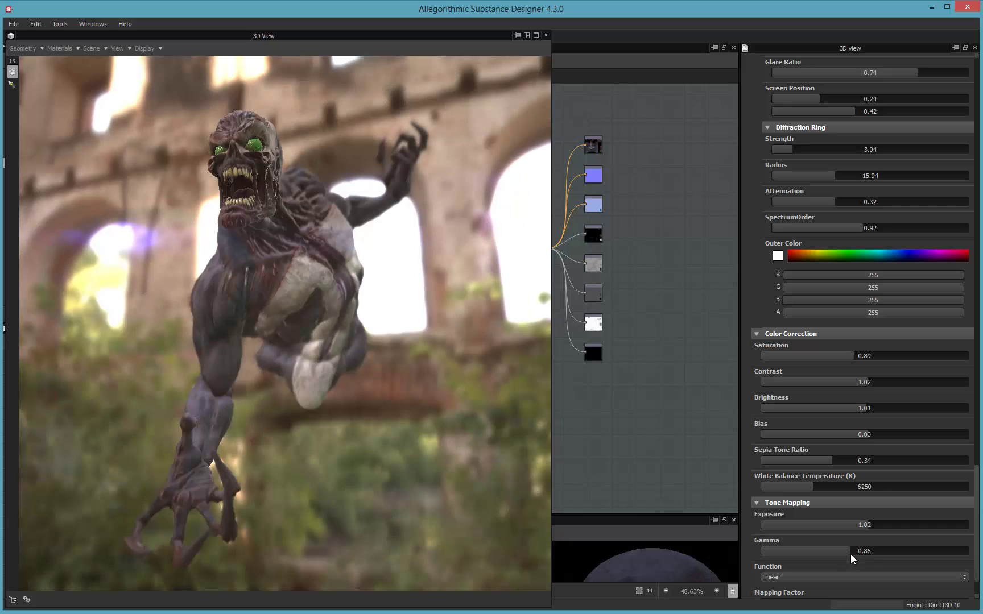
scroll(774, 445, down, 1)
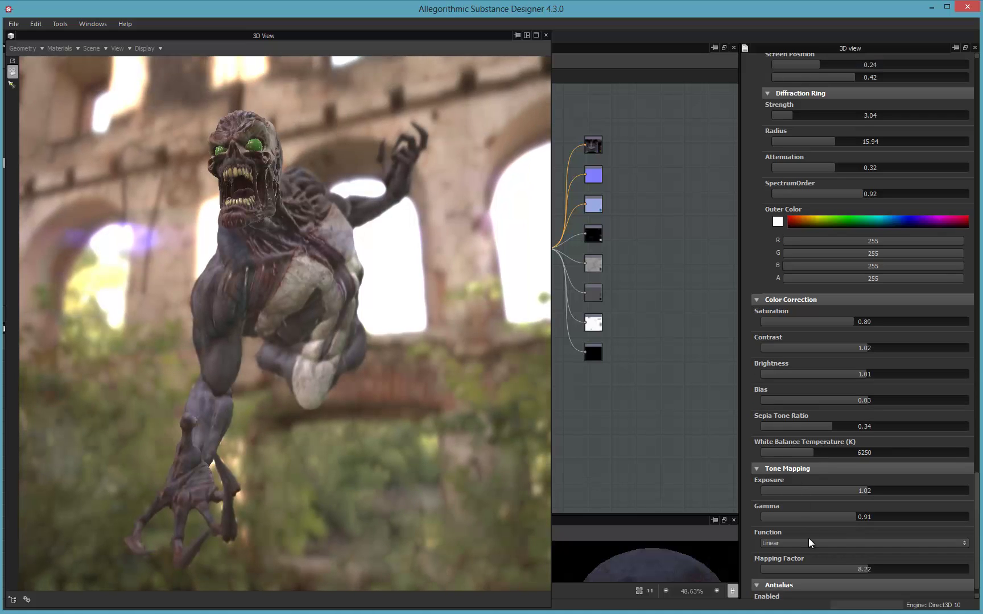
click(789, 545)
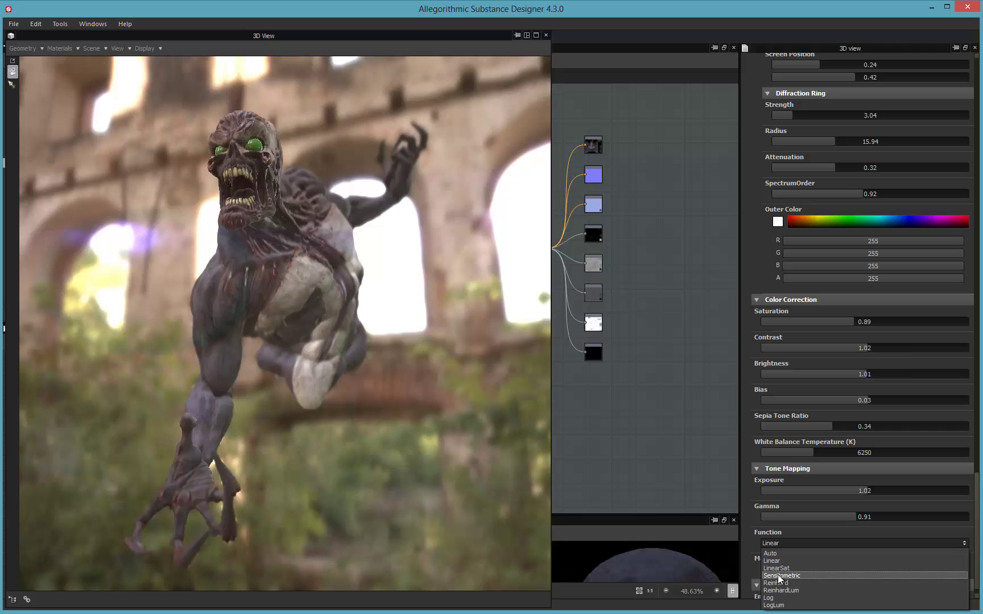
click(779, 576)
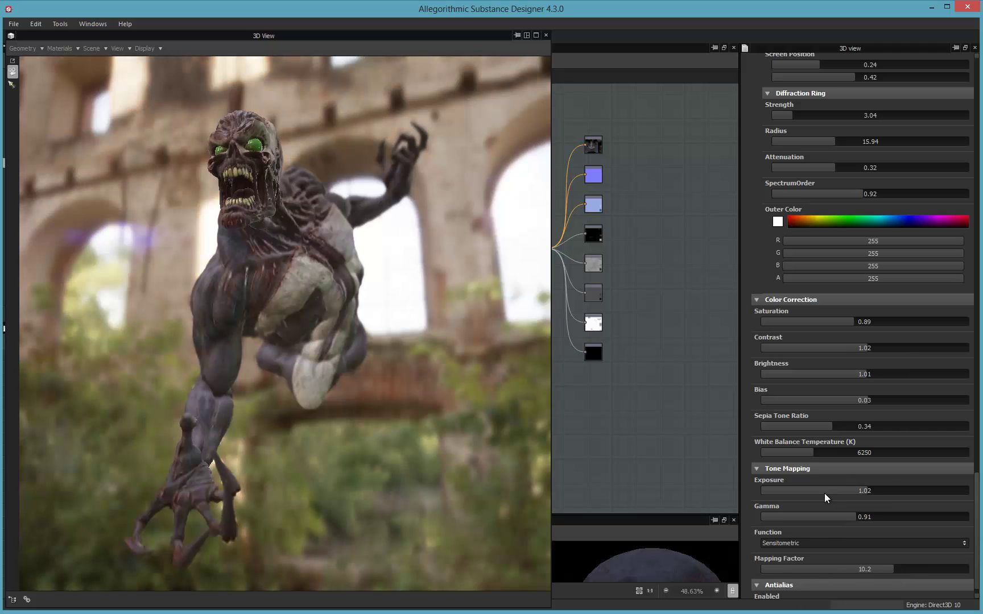
drag(869, 489, 886, 489)
drag(334, 260, 324, 263)
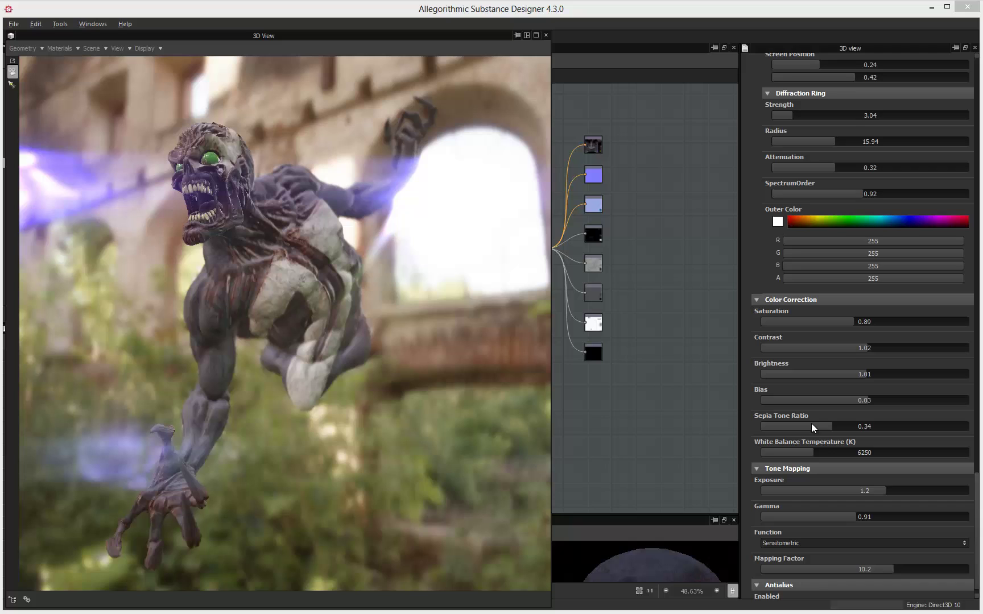
scroll(821, 434, down, 1)
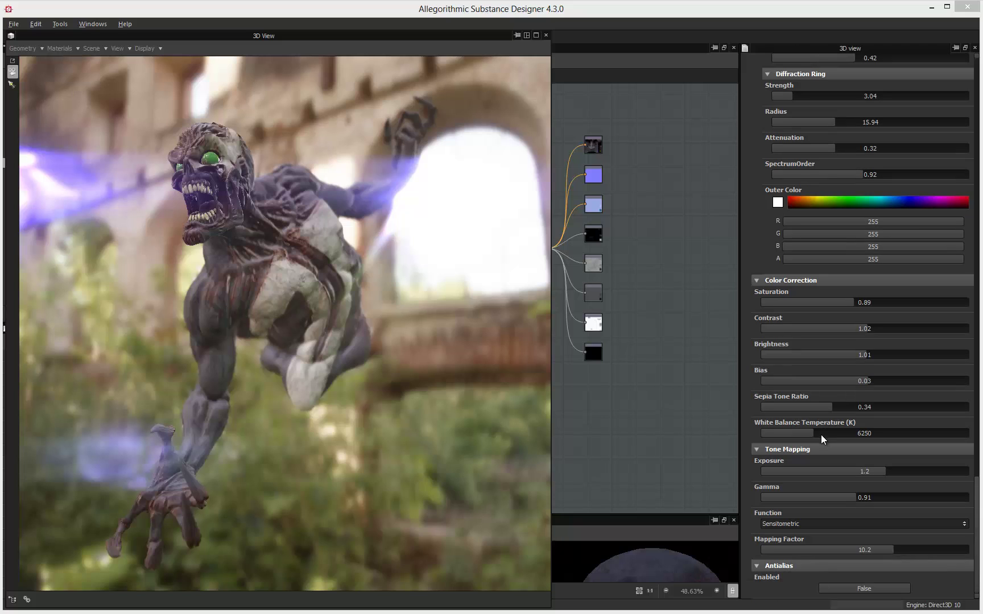
Enable antialiasing, orbit around the creature, and float the 3D view as its own window.
click(853, 586)
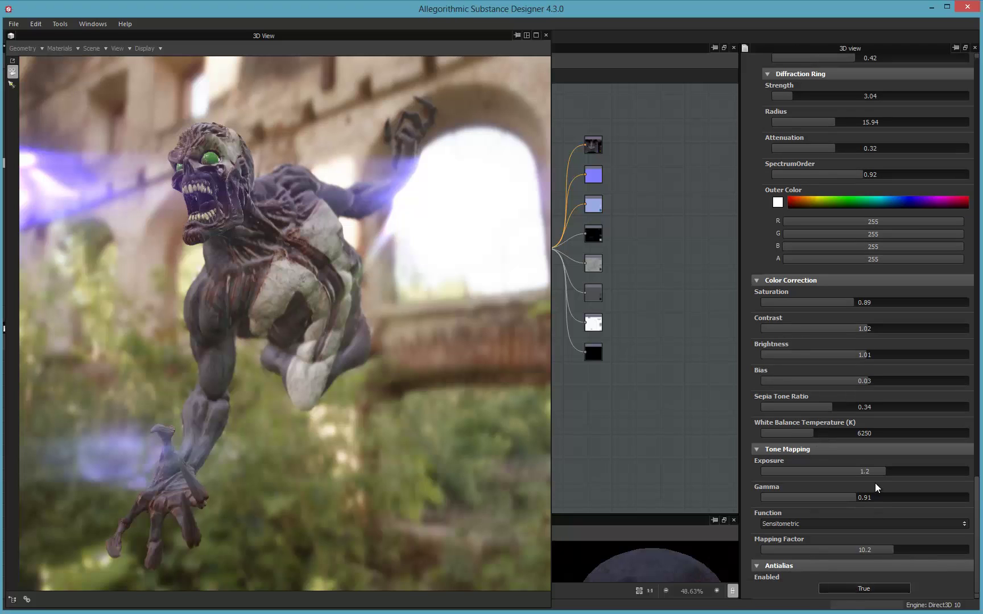
drag(247, 251, 205, 255)
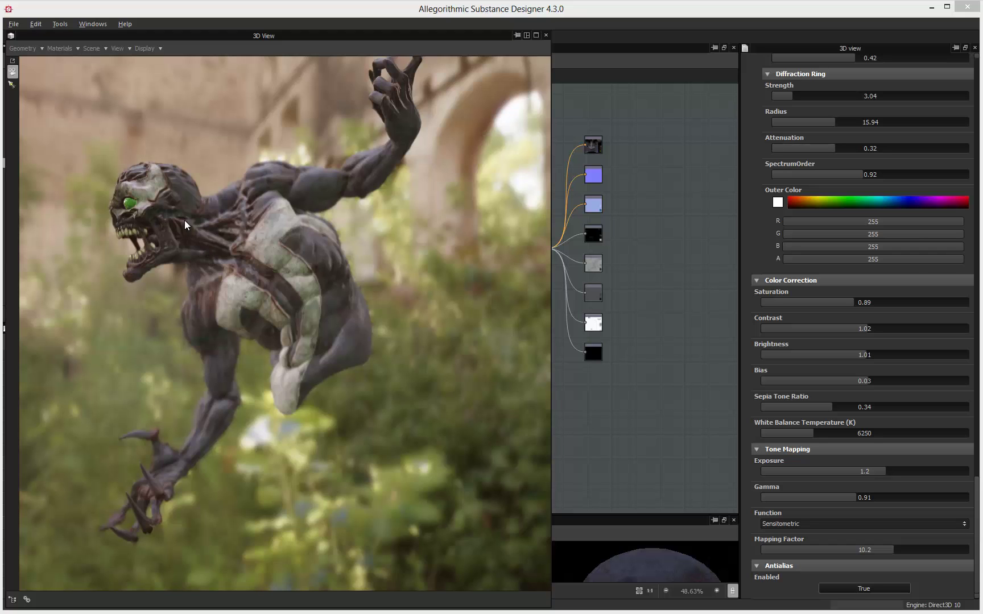
drag(184, 220, 274, 221)
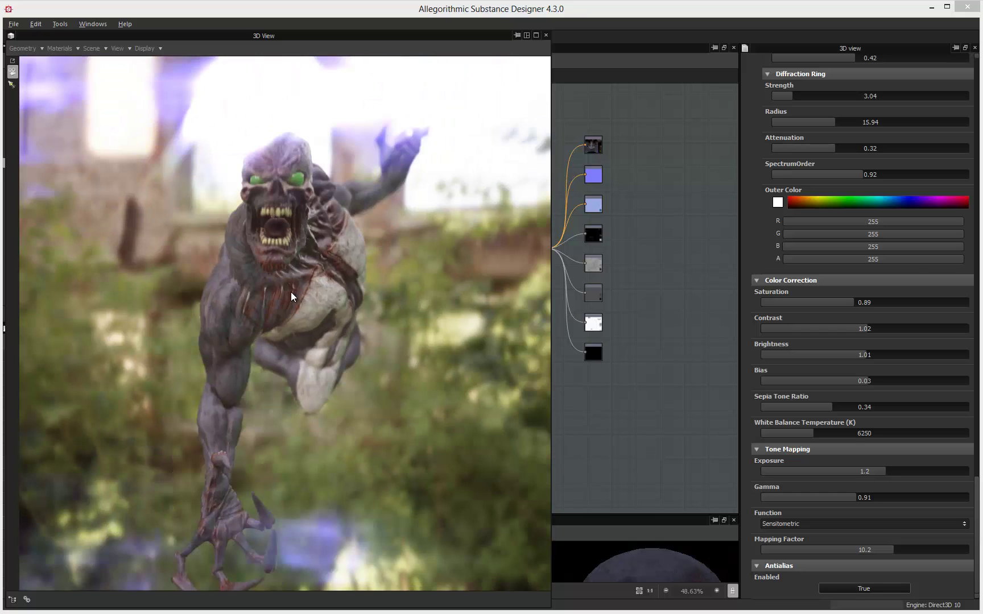
drag(291, 292, 248, 281)
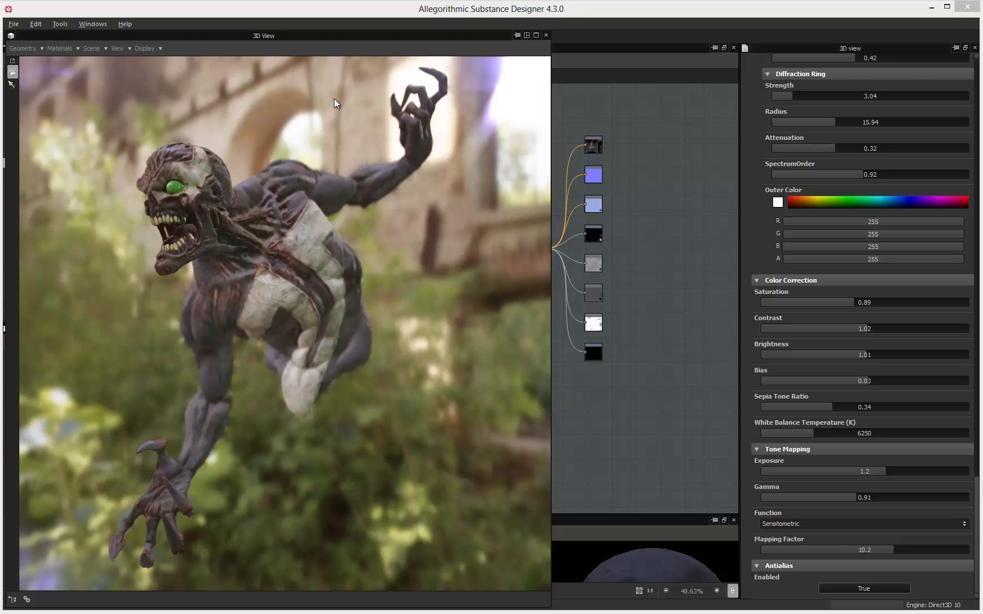
drag(385, 32, 588, 192)
Dock the 3D view beside New_Graph and preview the glazed, then cave entry forest environments.
double_click(588, 193)
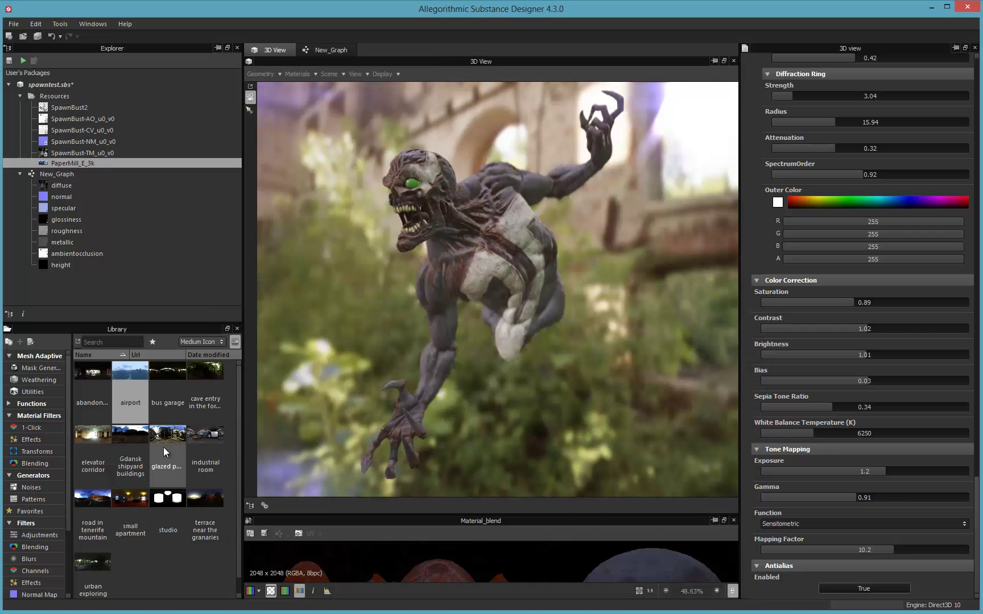
drag(164, 447, 317, 274)
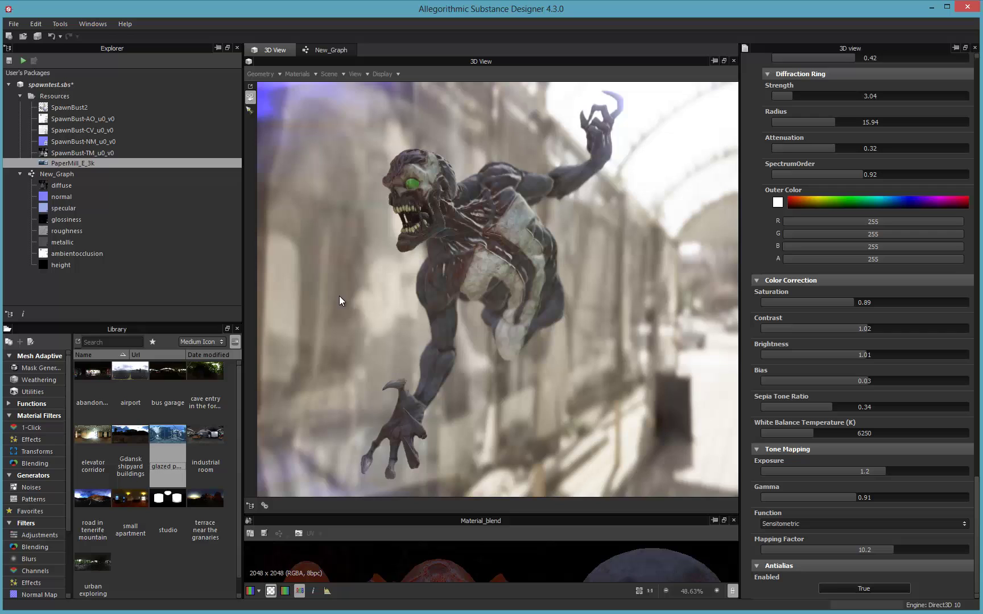
drag(205, 436, 467, 292)
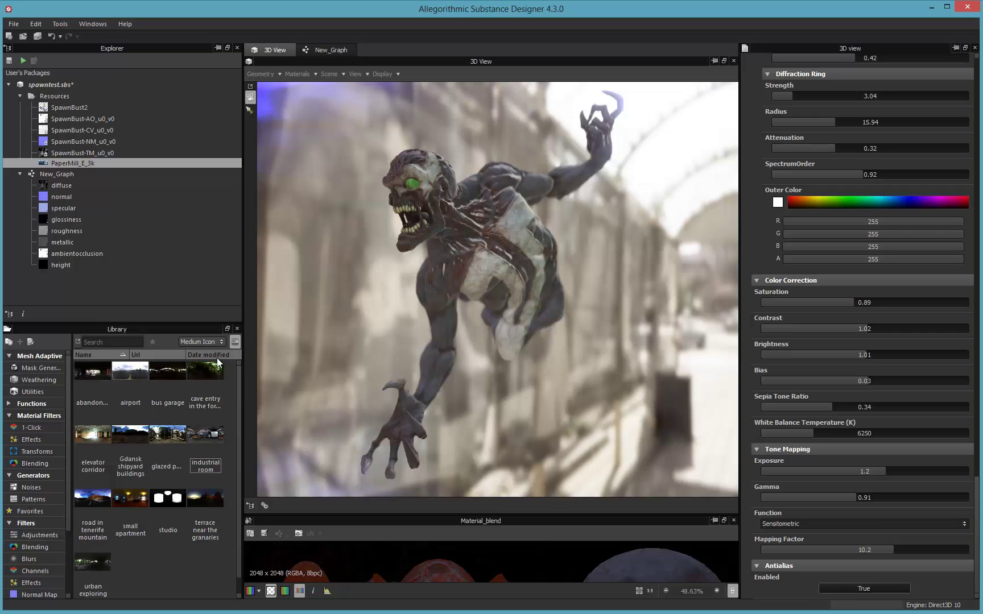
drag(211, 381, 411, 420)
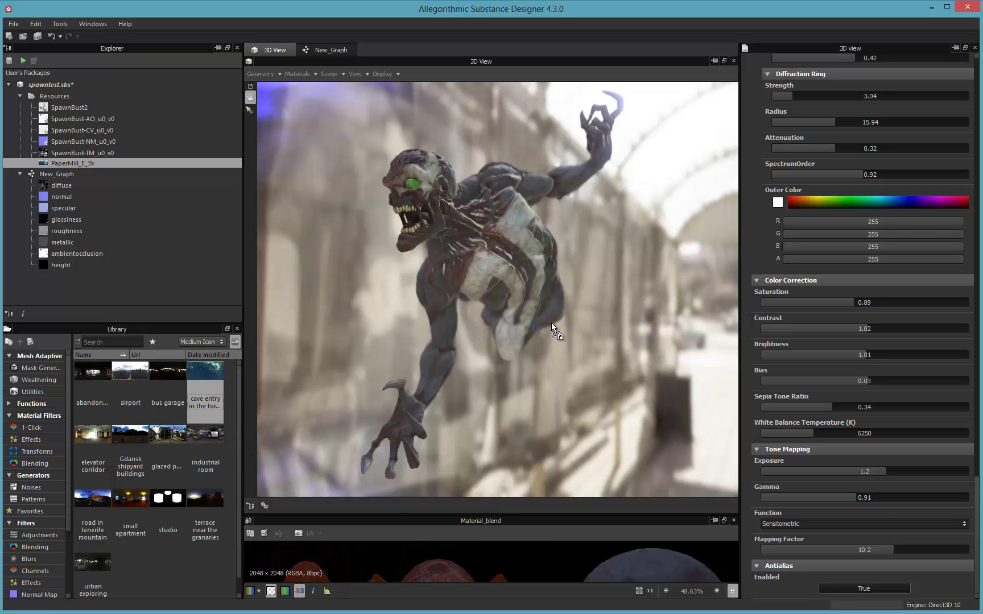
drag(551, 323, 551, 323)
mouse_move(456, 279)
mouse_down()
mouse_move(479, 276)
mouse_move(437, 282)
mouse_up()
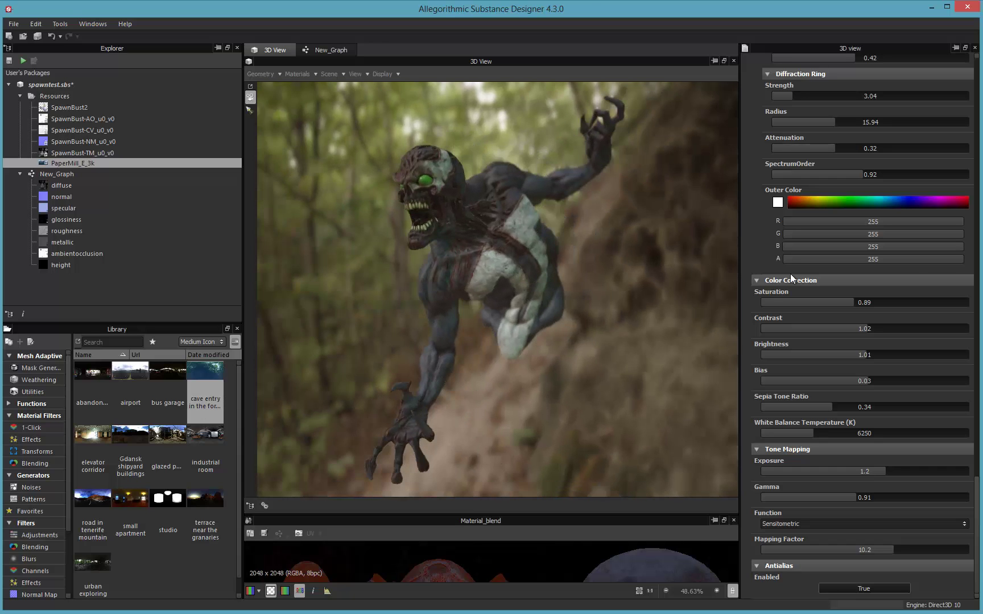
Set the Background Image Rotation Turns slider to 0.
scroll(824, 149, up, 10)
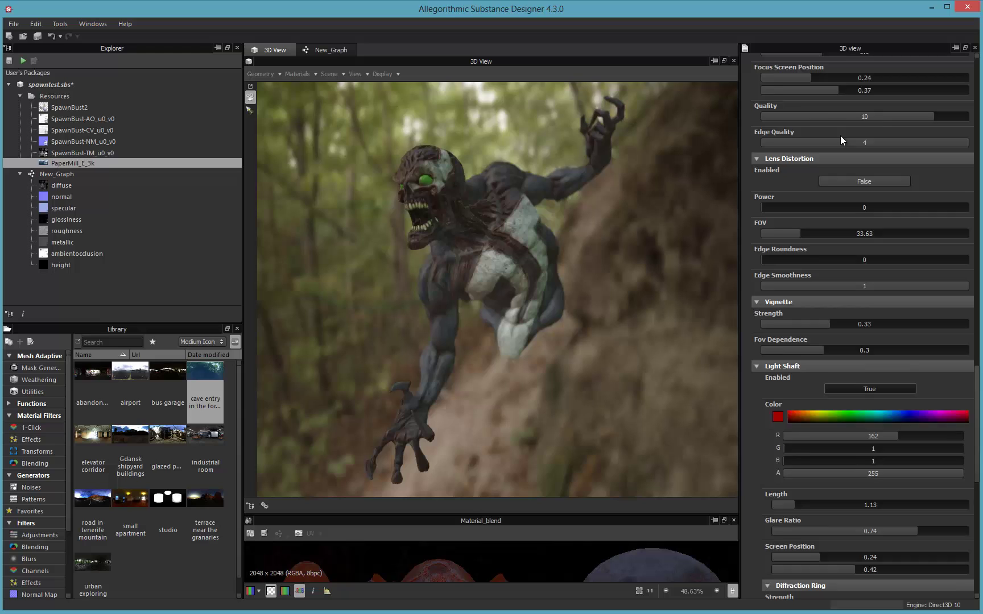
scroll(840, 136, up, 10)
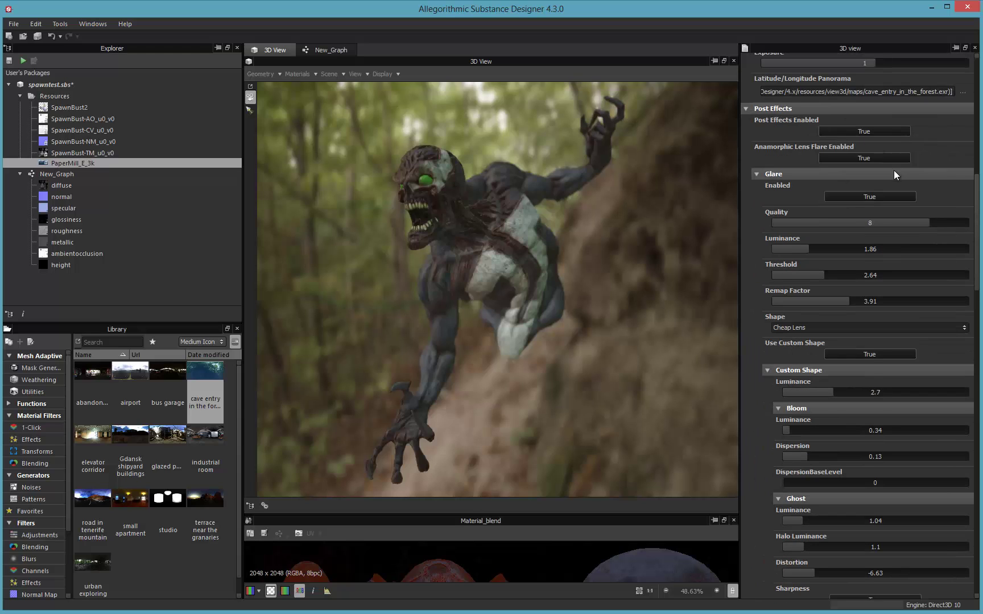
scroll(896, 160, up, 5)
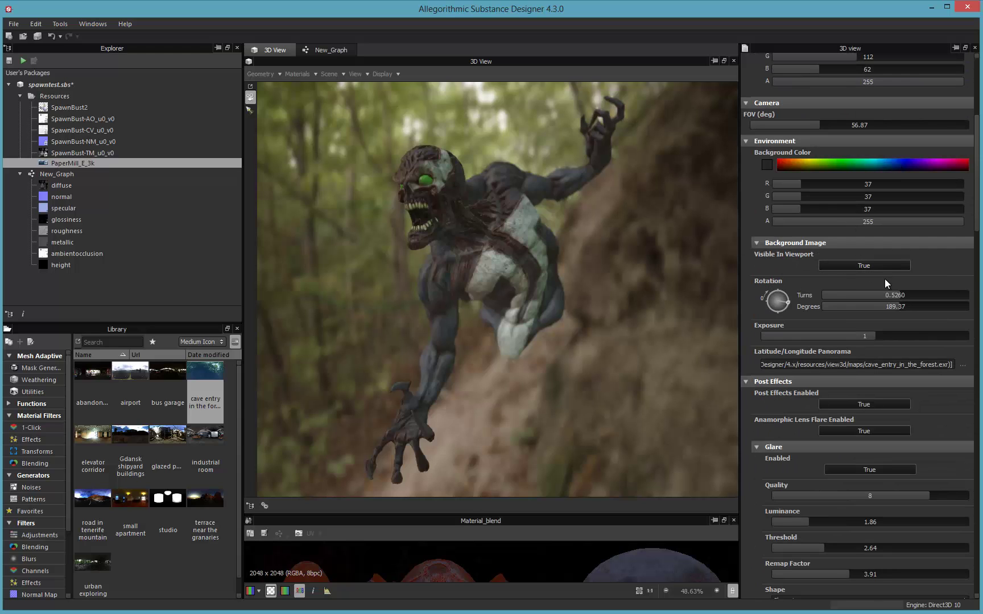
drag(891, 294, 817, 299)
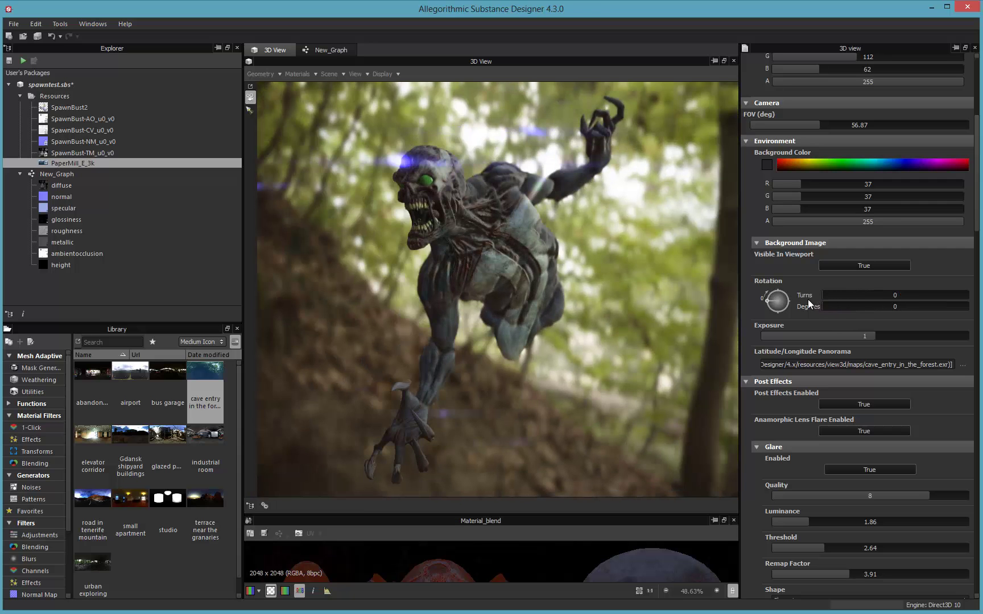
Orbit around the creature to inspect it, then bring in the industrial room environment.
mouse_move(362, 266)
mouse_down()
mouse_move(371, 256)
mouse_move(359, 268)
mouse_up()
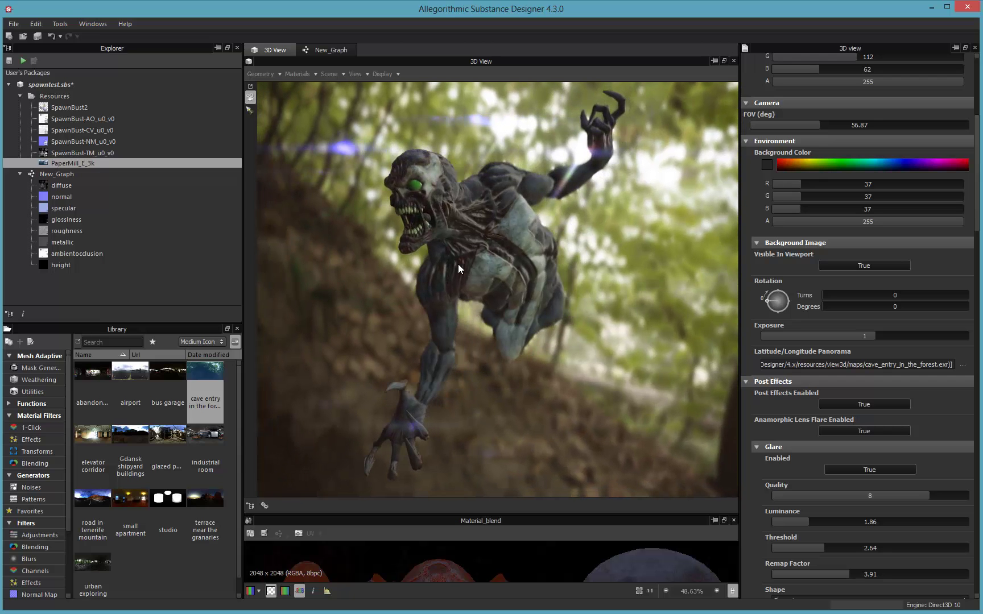
drag(458, 264, 494, 256)
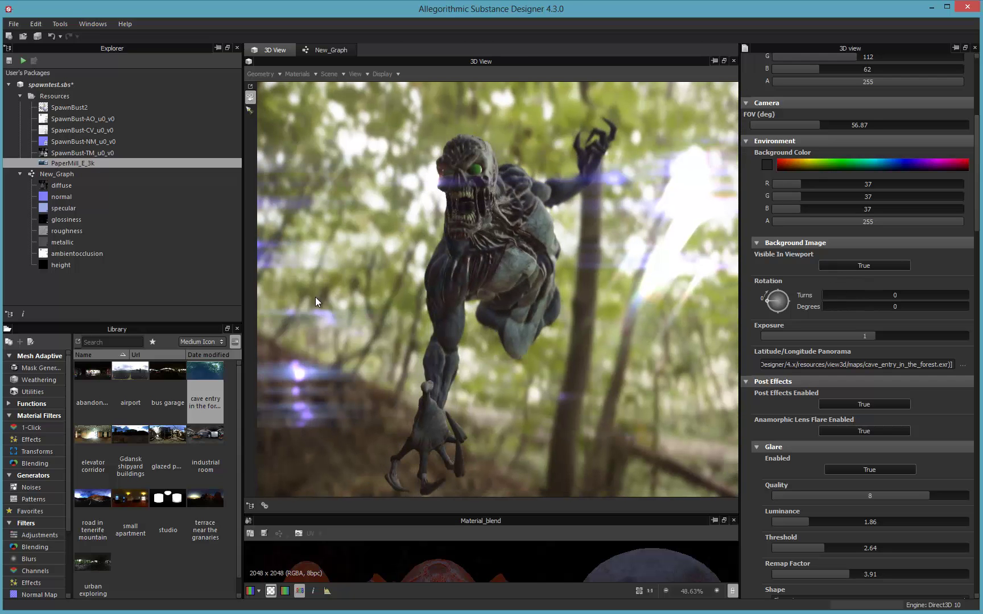
drag(409, 299, 379, 300)
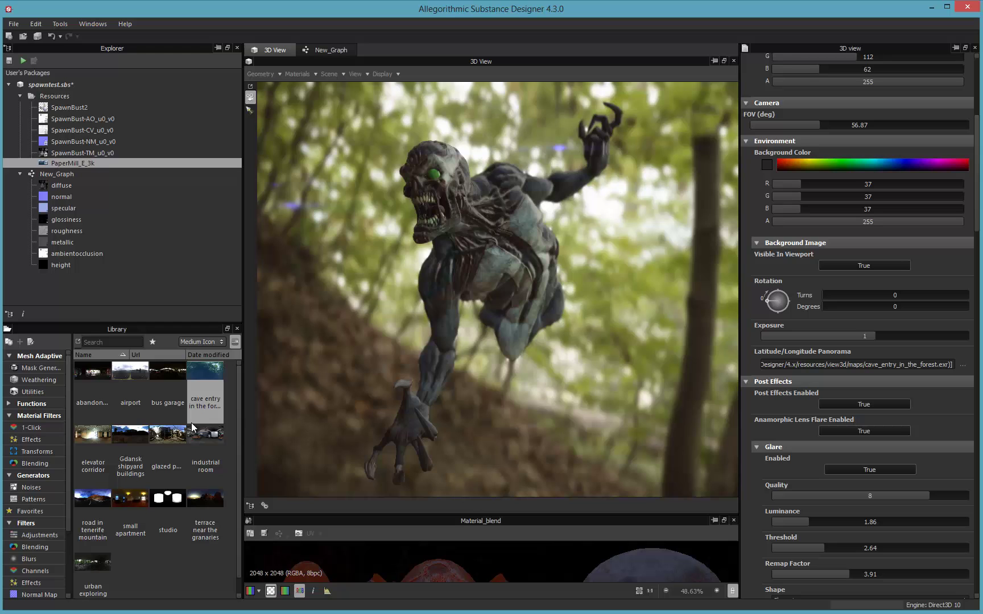
drag(197, 435, 270, 479)
Apply the industrial room HDRI, then the elevator corridor HDRI, to the 3D View.
drag(522, 275, 398, 273)
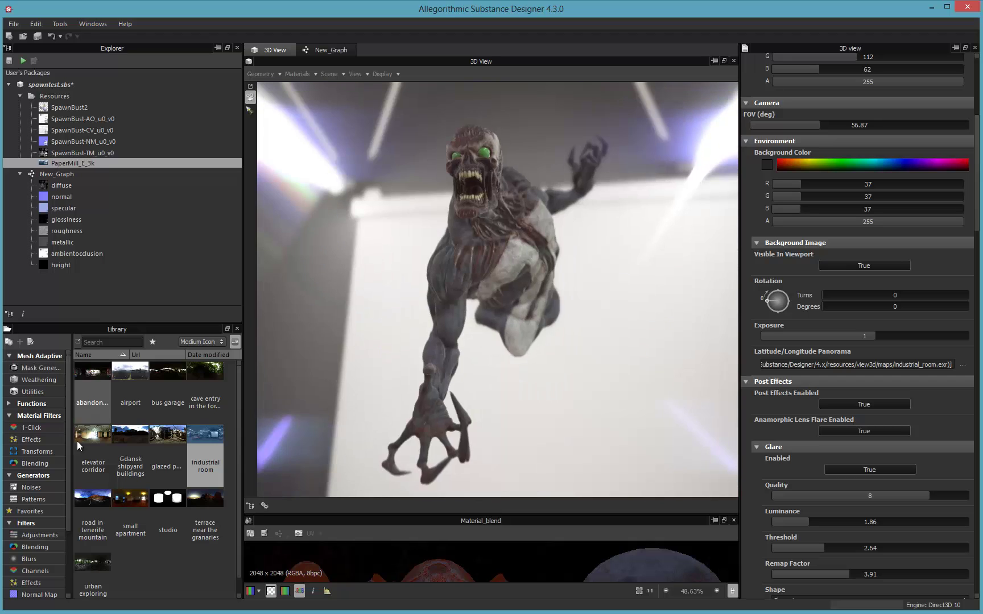
drag(85, 437, 357, 316)
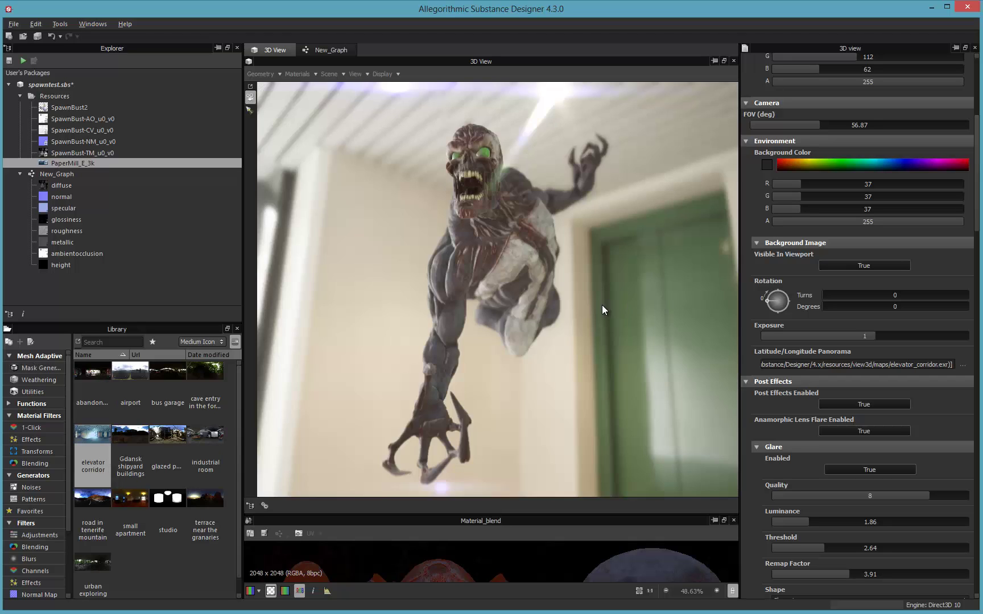
drag(602, 305, 590, 307)
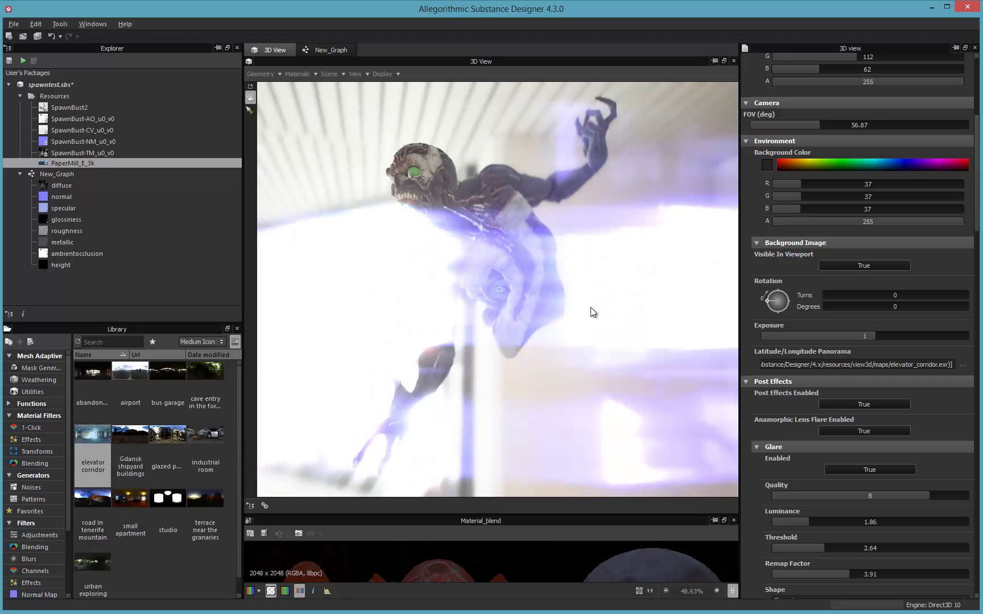
Apply the small apartment HDRI, view its window, then switch to urban exploring.
click(134, 500)
drag(467, 341, 467, 341)
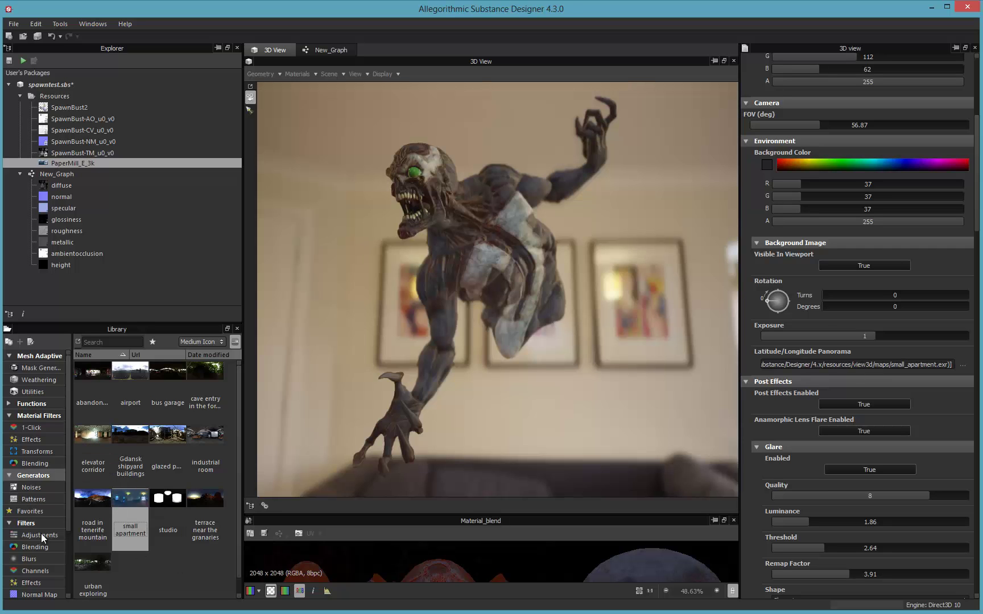
drag(555, 232, 507, 232)
drag(89, 569, 481, 363)
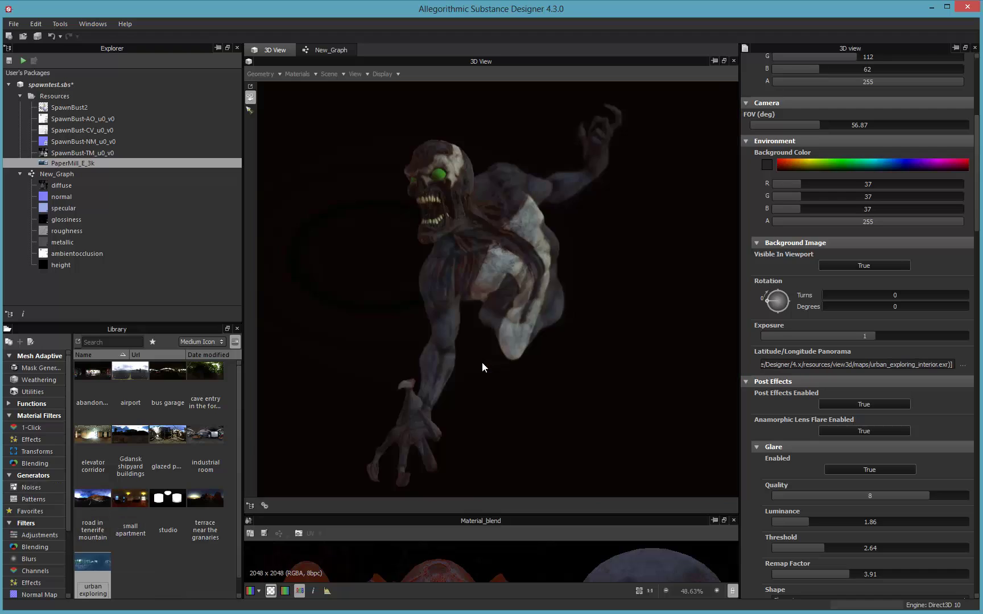